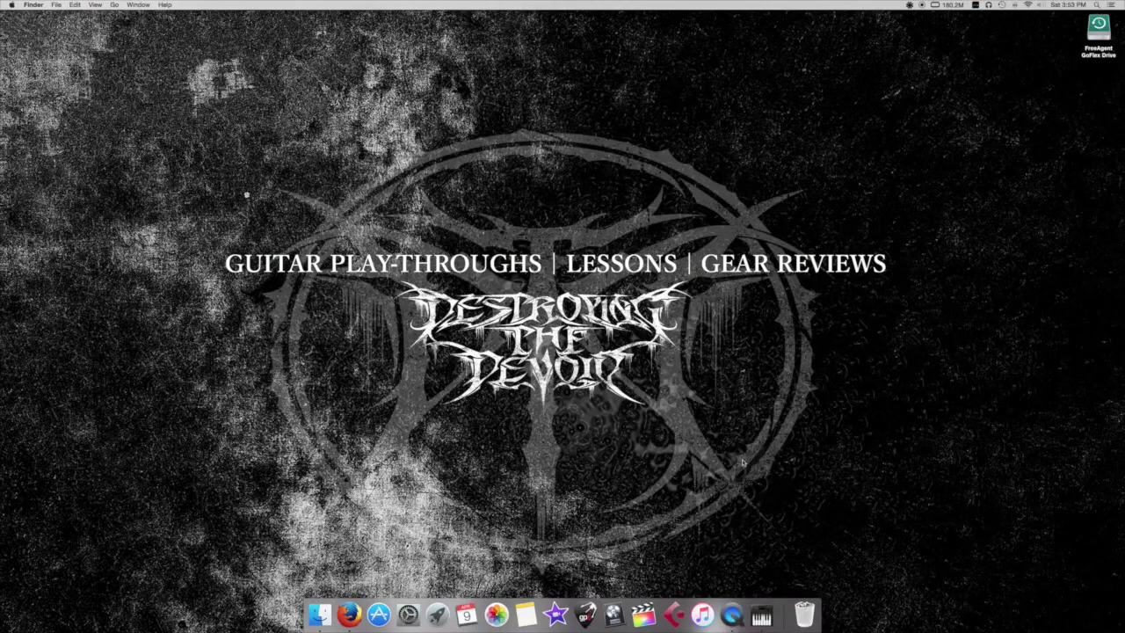
# Switch to Guitar Pro 6 and create a new empty score.
pyautogui.click(586, 613)
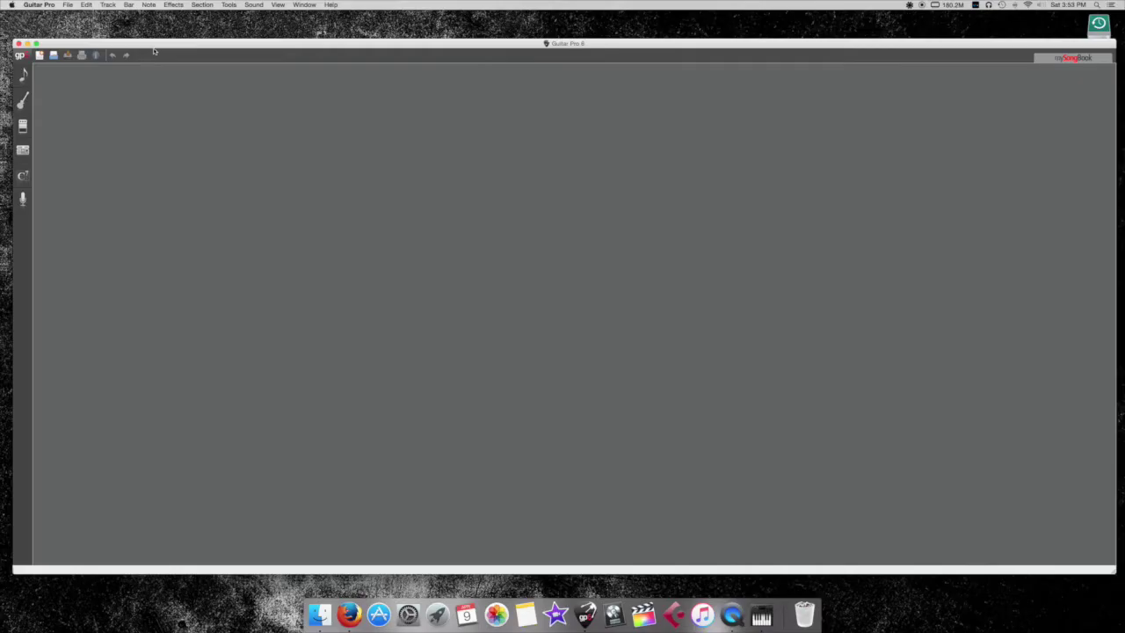
pyautogui.click(67, 5)
pyautogui.moveTo(77, 17)
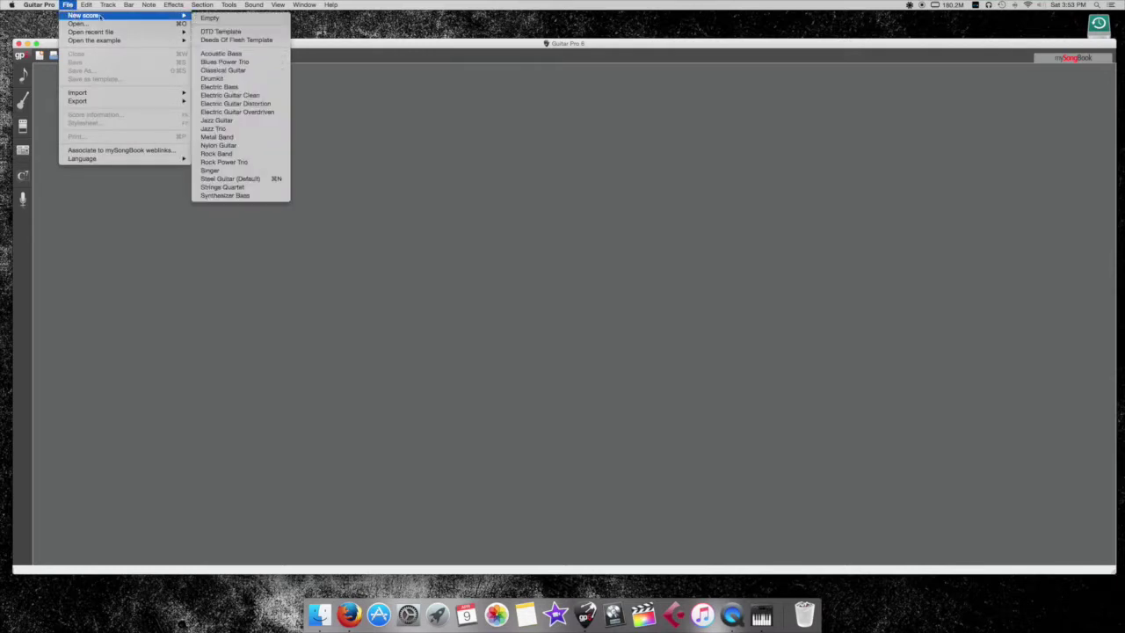
pyautogui.click(225, 18)
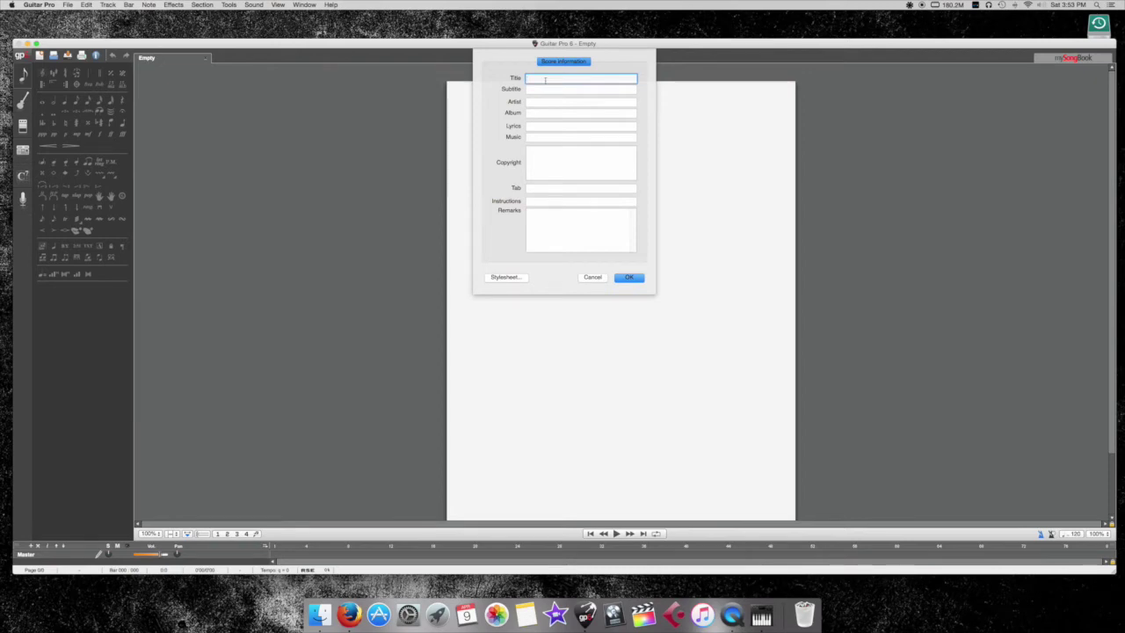
# Enter "Swarm Of The Mutant Midgets" as the title in the score information.
pyautogui.write('Sweet ')
pyautogui.write('Of')
pyautogui.write(' The M')
pyautogui.write('utant Midgets')
pyautogui.click(546, 78)
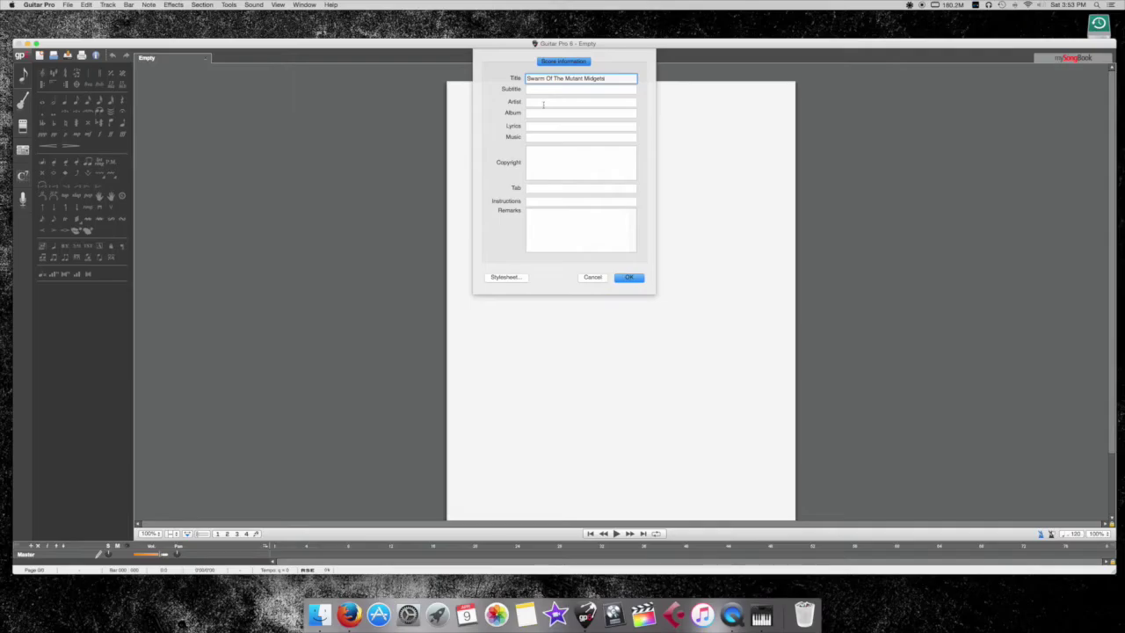
# Fill in the artist's full name with a capitalised surname and accept the score information.
pyautogui.click(543, 103)
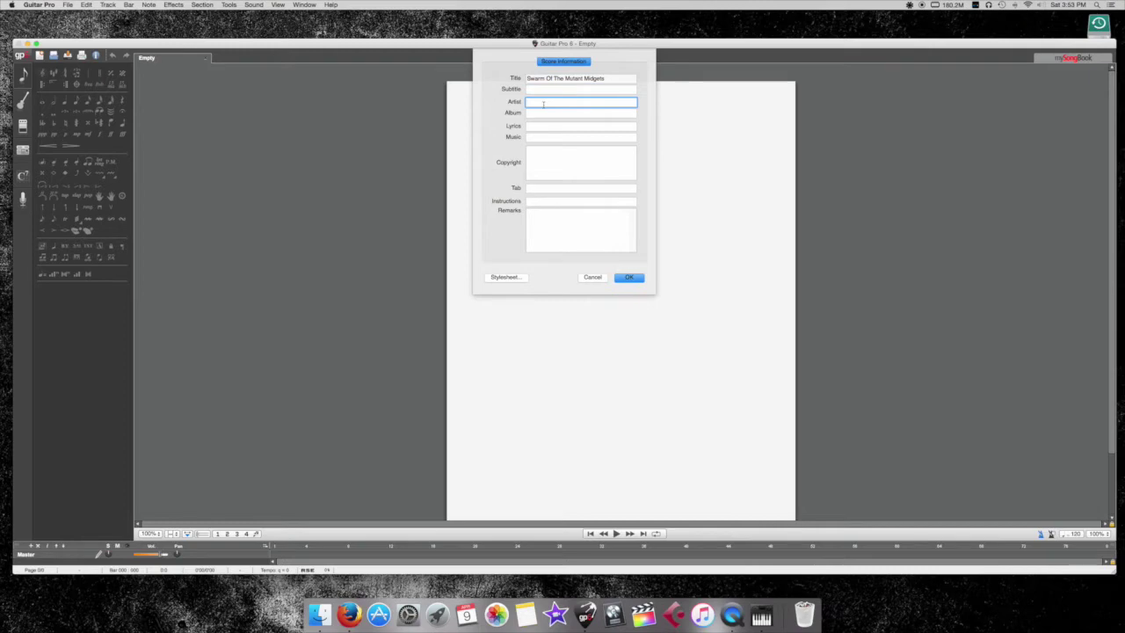
pyautogui.write('Craig peters')
pyautogui.press('BackSpace')
pyautogui.press('BackSpace')
pyautogui.press('BackSpace')
pyautogui.press('BackSpace')
pyautogui.press('BackSpace')
pyautogui.press('BackSpace')
pyautogui.write('Peters')
pyautogui.click(627, 277)
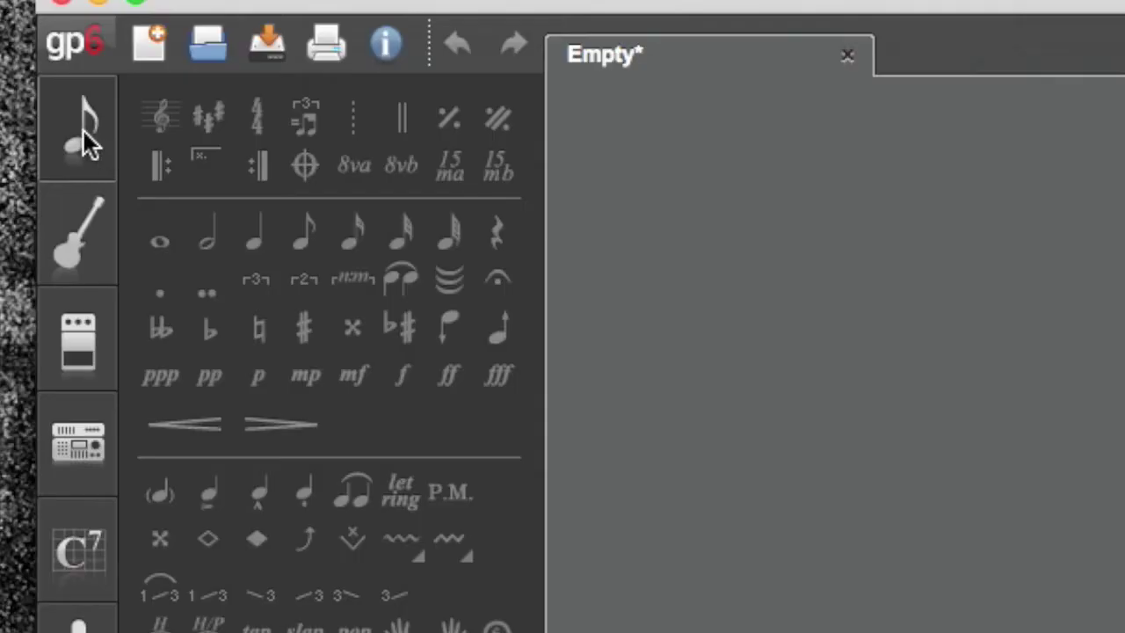
# Look over the notation symbols and bring up the instrument settings.
pyautogui.click(83, 132)
pyautogui.click(83, 134)
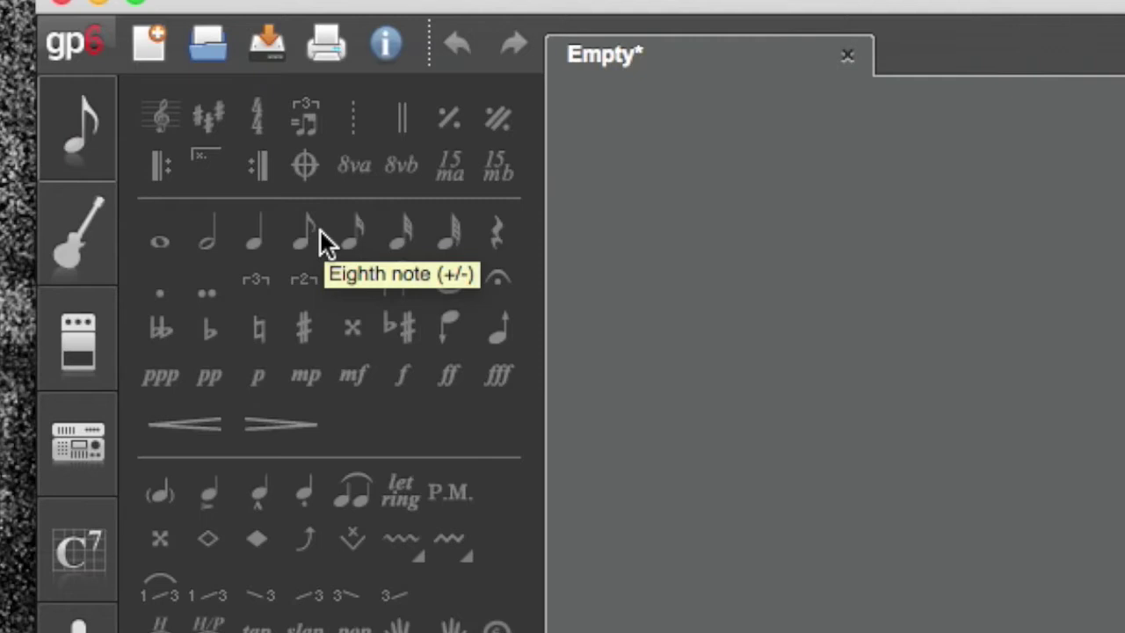
pyautogui.click(81, 249)
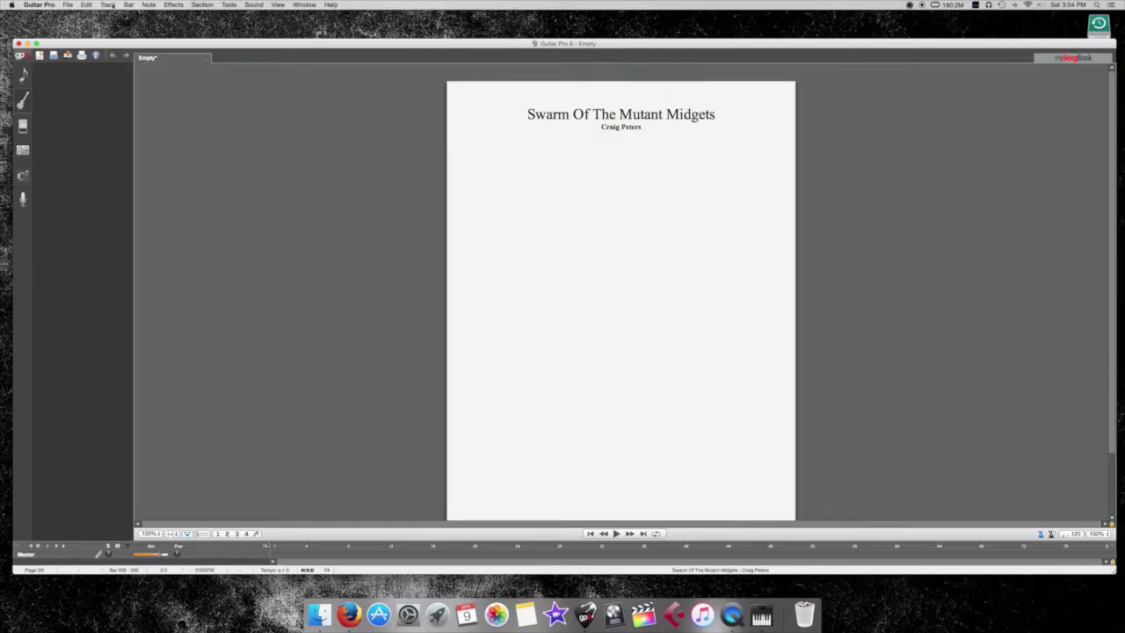
# Add a 6-string distortion guitar track with the full name "GTR L".
pyautogui.click(108, 5)
pyautogui.click(118, 17)
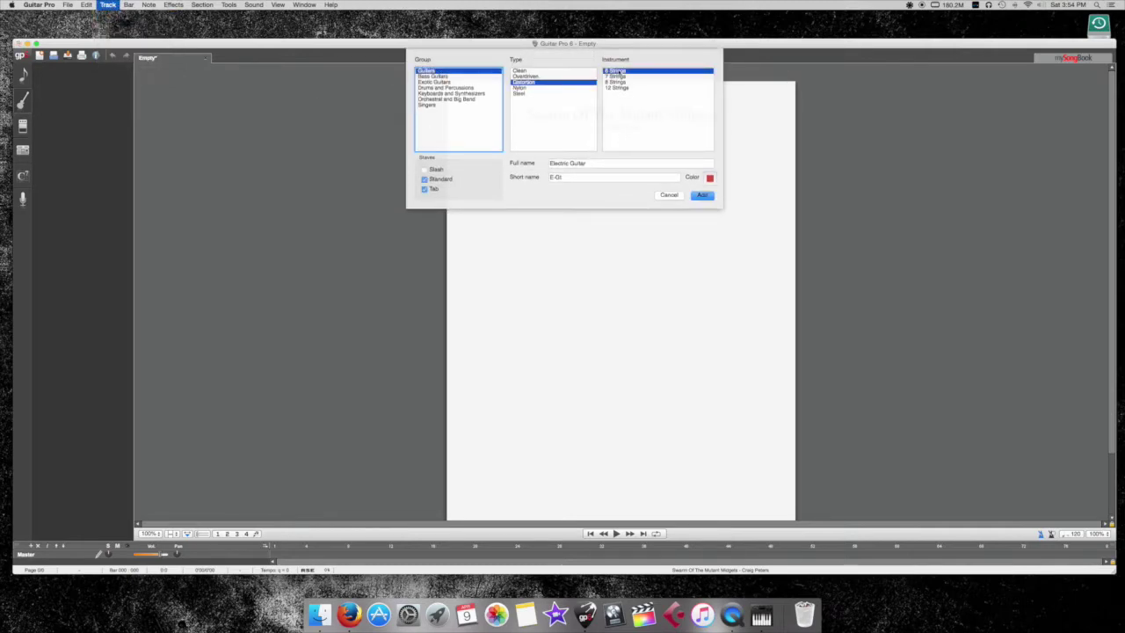
pyautogui.moveTo(589, 162); pyautogui.dragTo(518, 166)
pyautogui.write('GTR 1')
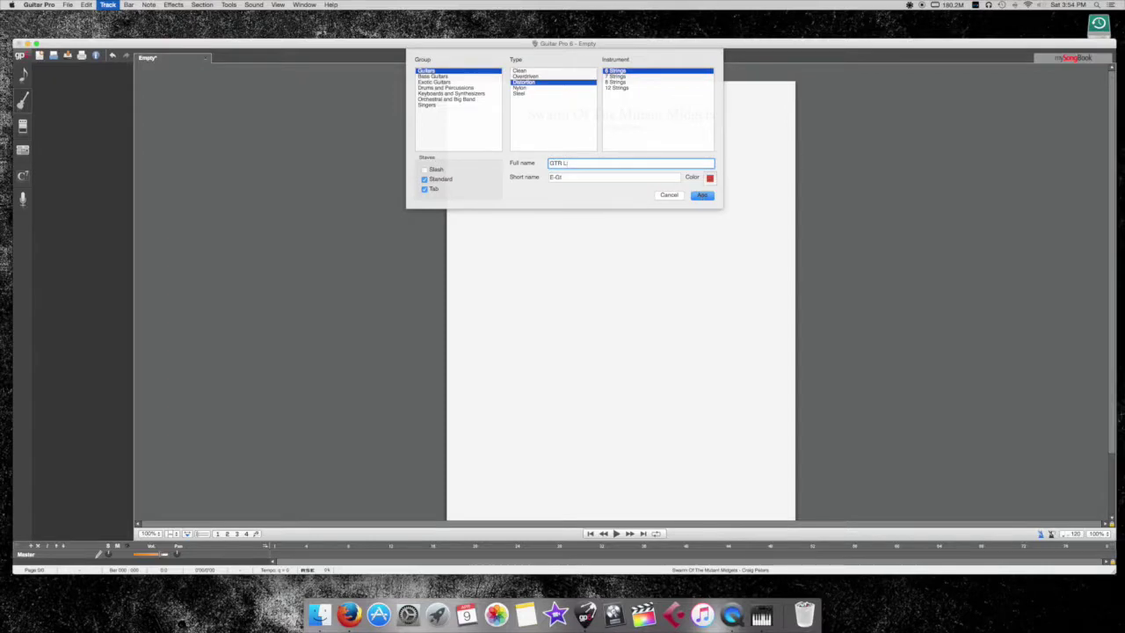
pyautogui.click(702, 195)
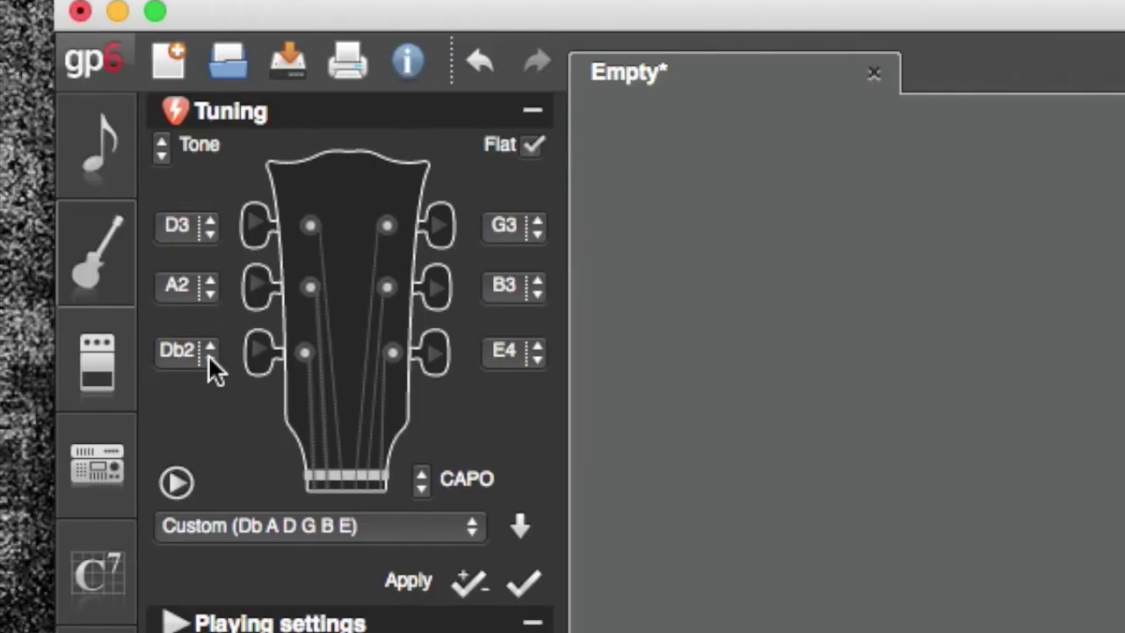
# Display the GTR L tuning without flats and lower the fifth string to F#2 and the fourth string to B2.
pyautogui.click(533, 146)
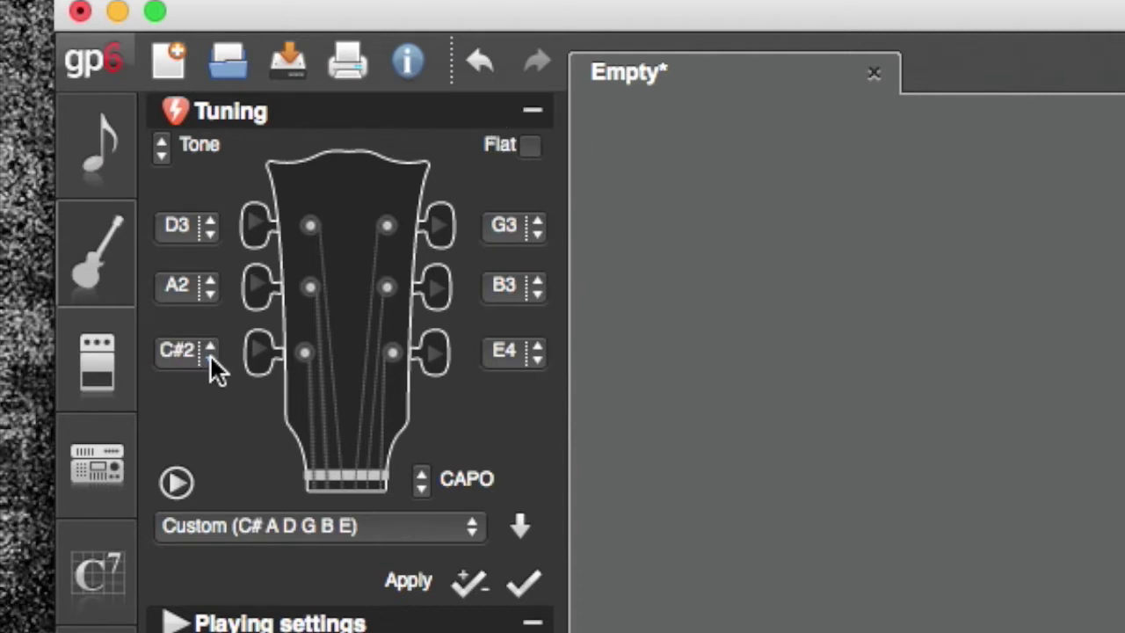
pyautogui.click(216, 298)
pyautogui.click(217, 299)
pyautogui.click(216, 299)
pyautogui.click(216, 238)
pyautogui.click(216, 237)
pyautogui.click(216, 237)
# Tune GTR L's third, second and first strings to E3, G#3 and C#4, and its sixth string to B1.
pyautogui.click(537, 234)
pyautogui.click(537, 234)
pyautogui.click(537, 234)
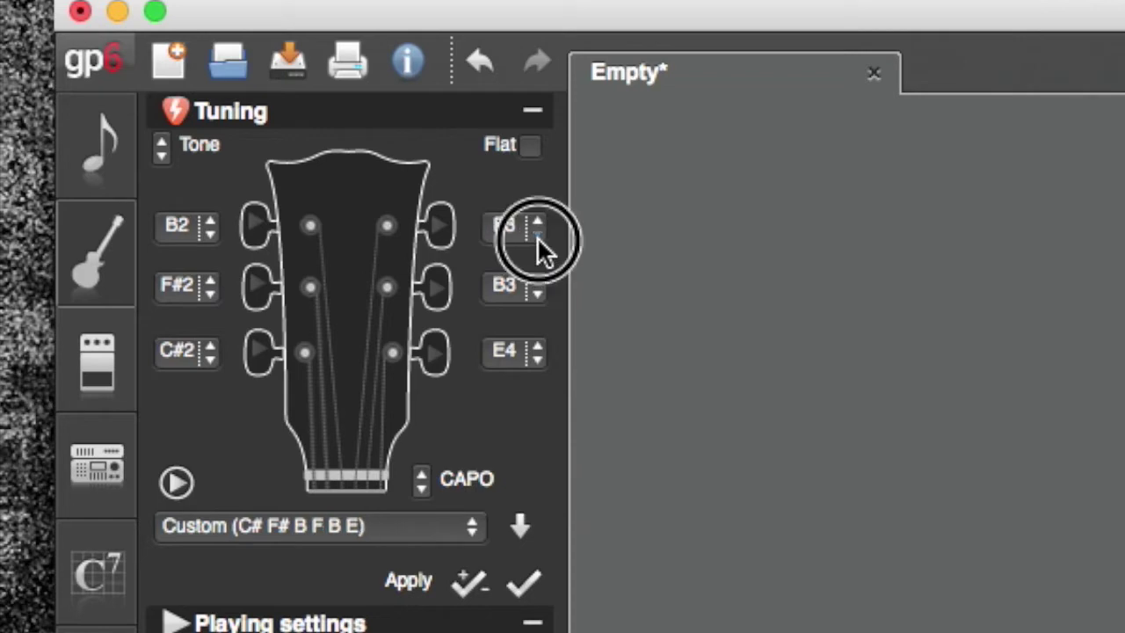
pyautogui.click(538, 292)
pyautogui.click(538, 291)
pyautogui.click(538, 291)
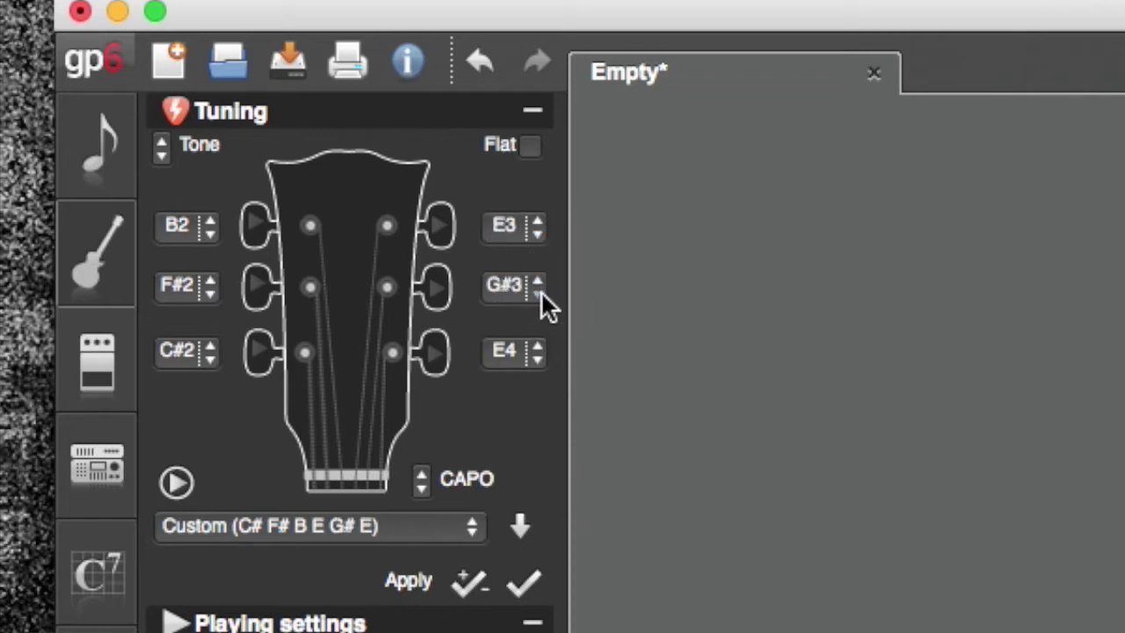
pyautogui.click(538, 359)
pyautogui.click(538, 359)
pyautogui.click(538, 359)
pyautogui.click(217, 359)
pyautogui.click(217, 359)
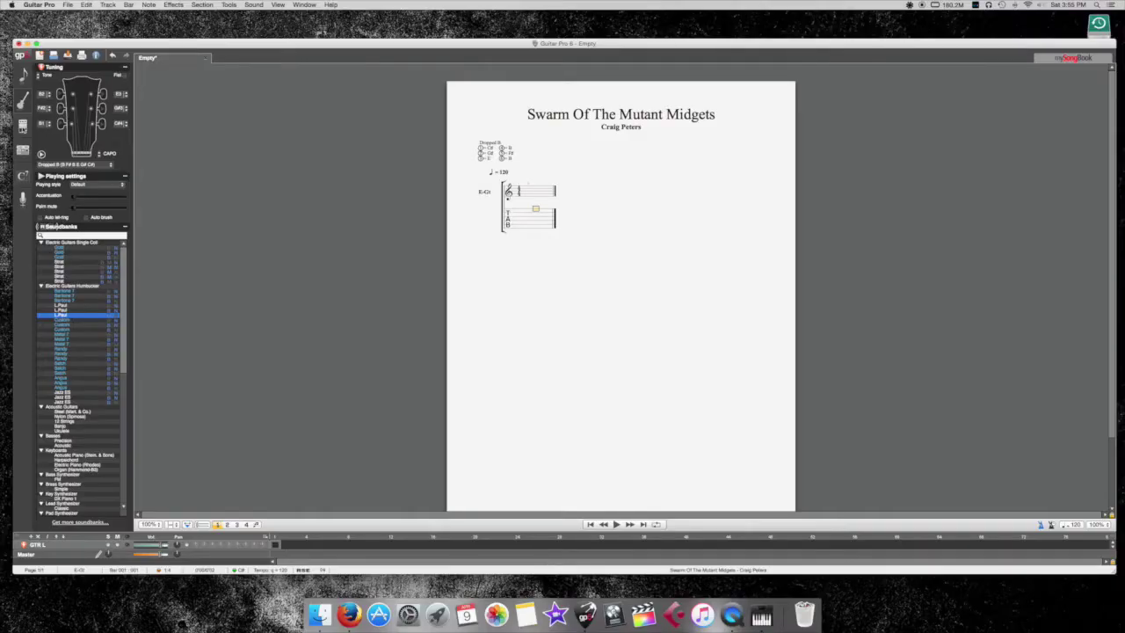
# Examine GTR L's effects chain and British Stack amp, plus its mastering effects, chord diagram editor and lyrics area.
pyautogui.click(23, 131)
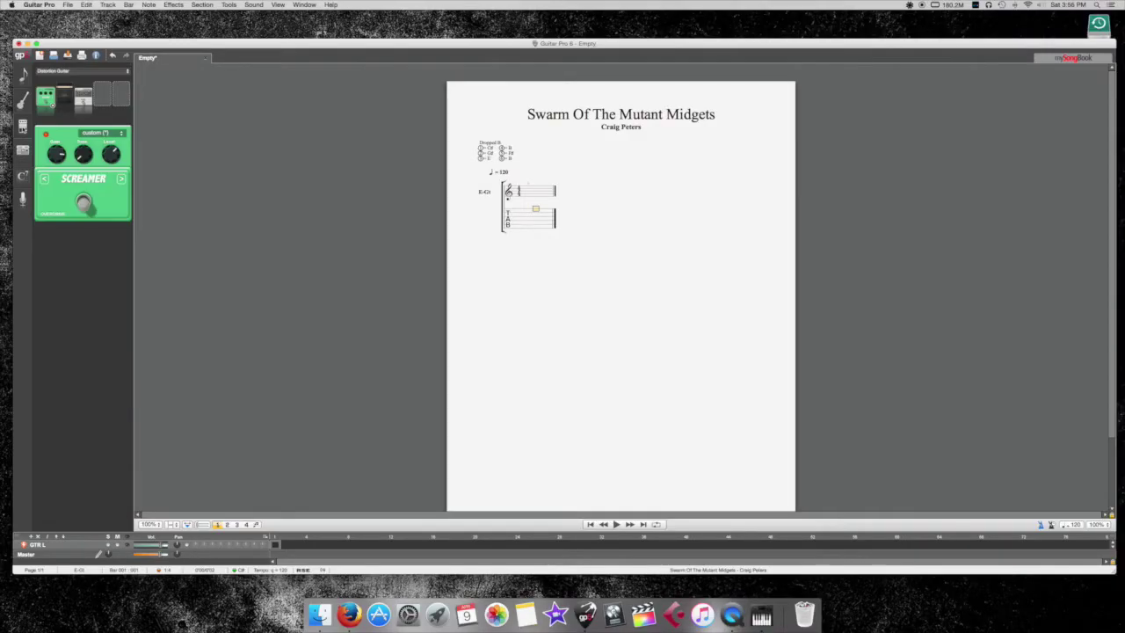
pyautogui.click(65, 99)
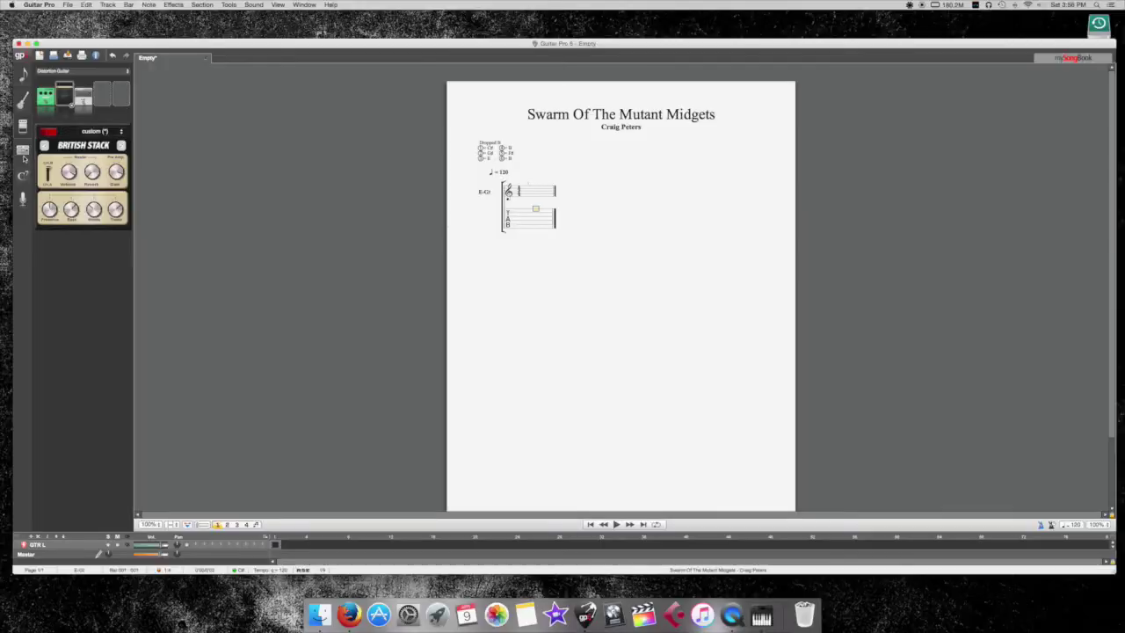
pyautogui.click(23, 156)
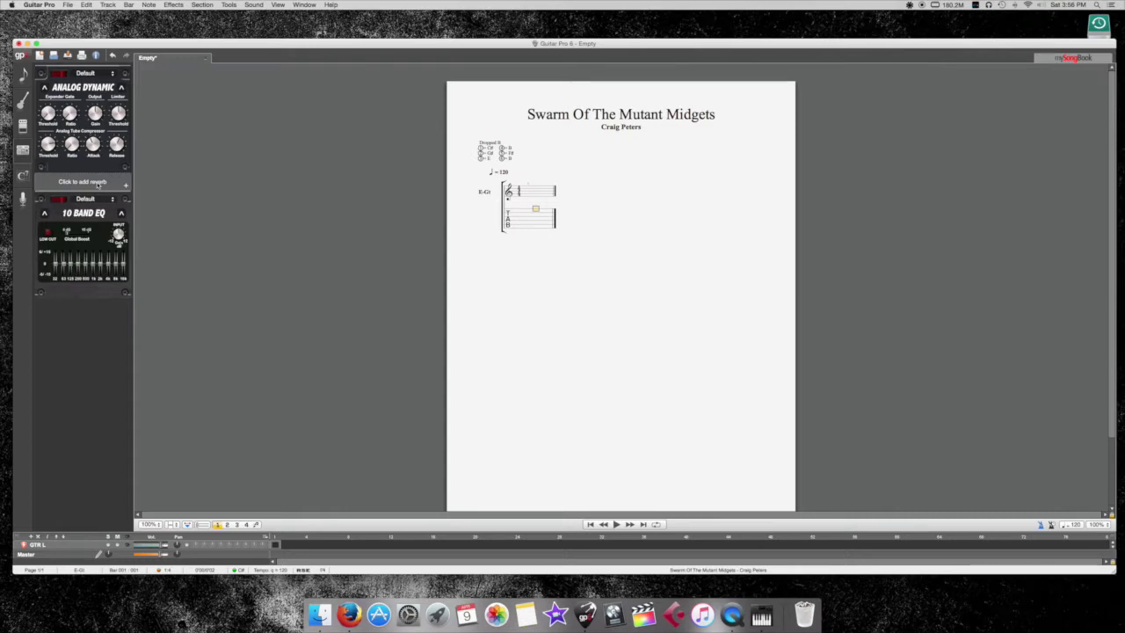
pyautogui.click(24, 179)
pyautogui.click(48, 85)
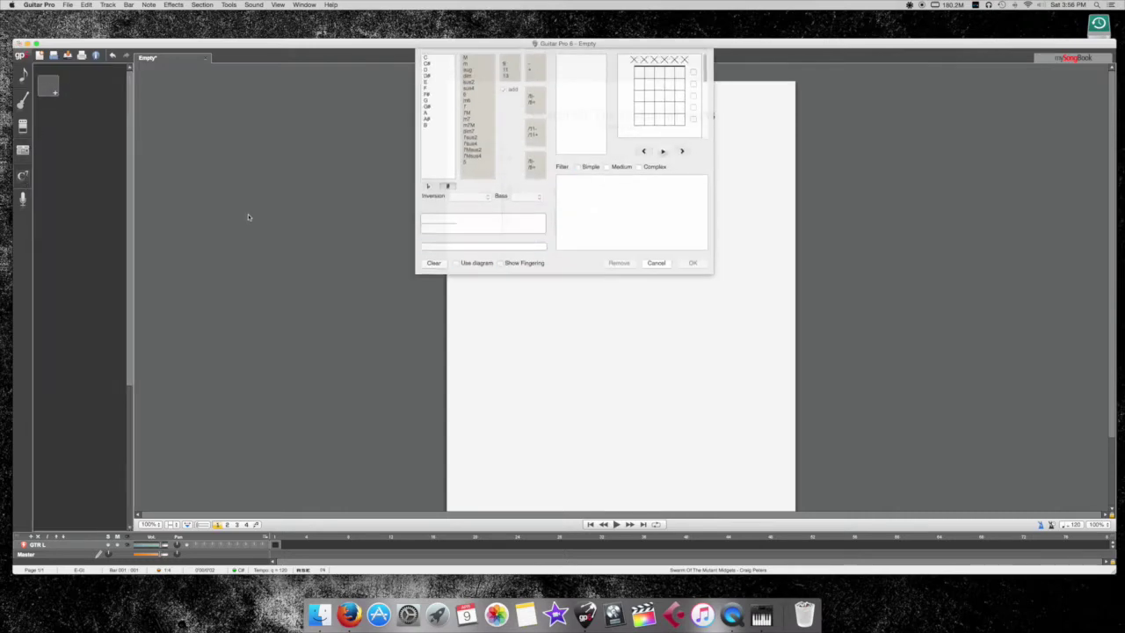
pyautogui.click(656, 263)
pyautogui.click(23, 199)
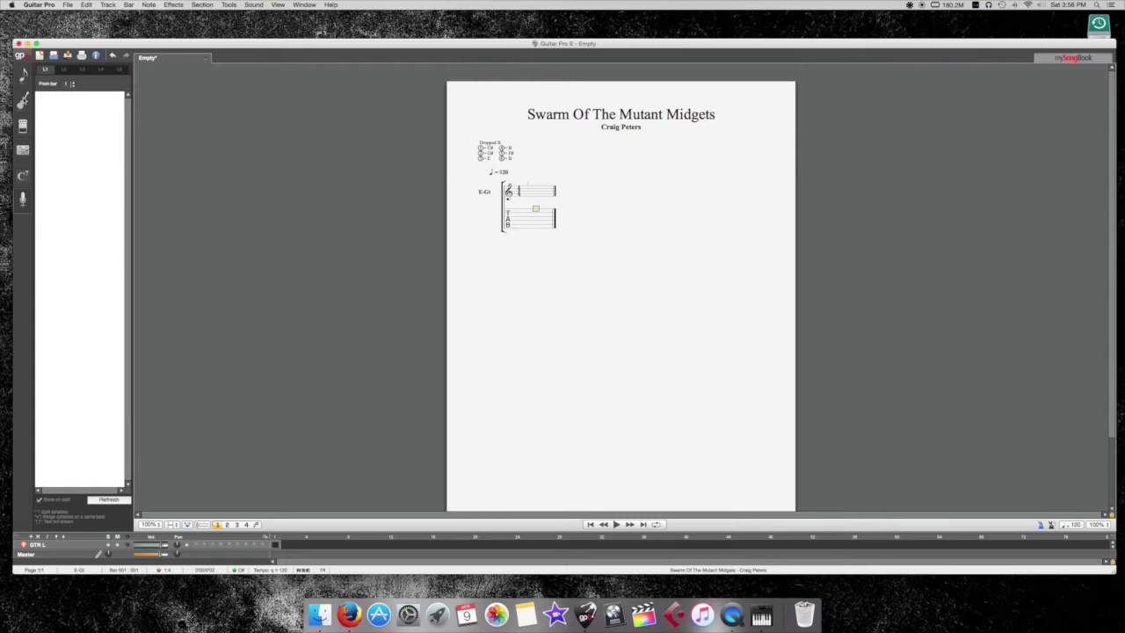
pyautogui.click(23, 77)
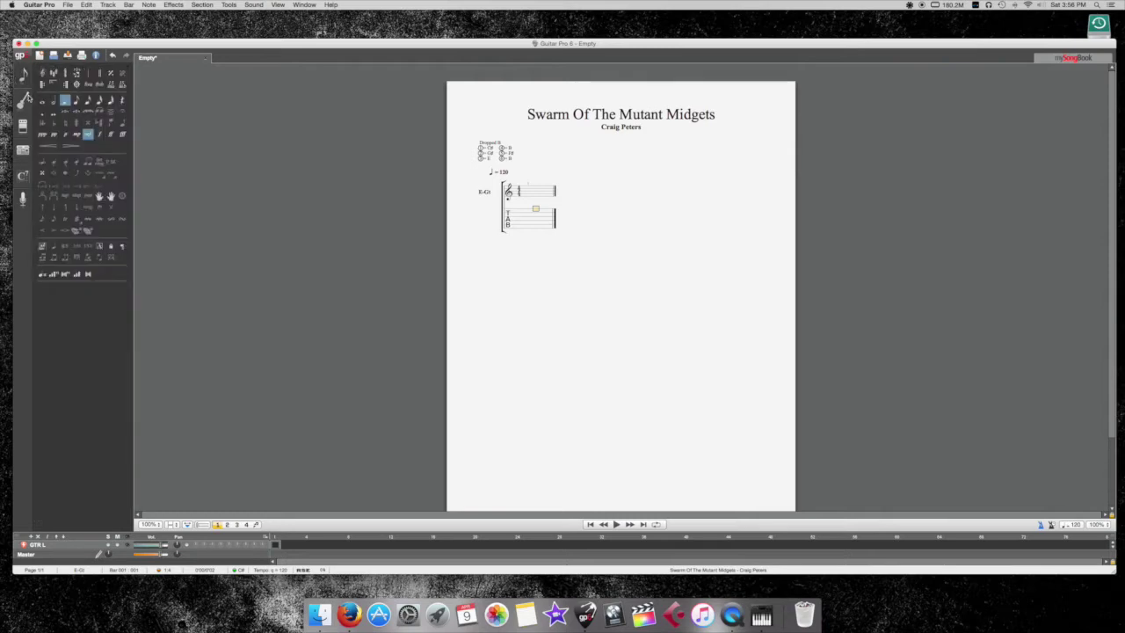
# Add a second 6-string distortion guitar track with the full name "GTR R".
pyautogui.click(107, 6)
pyautogui.click(112, 17)
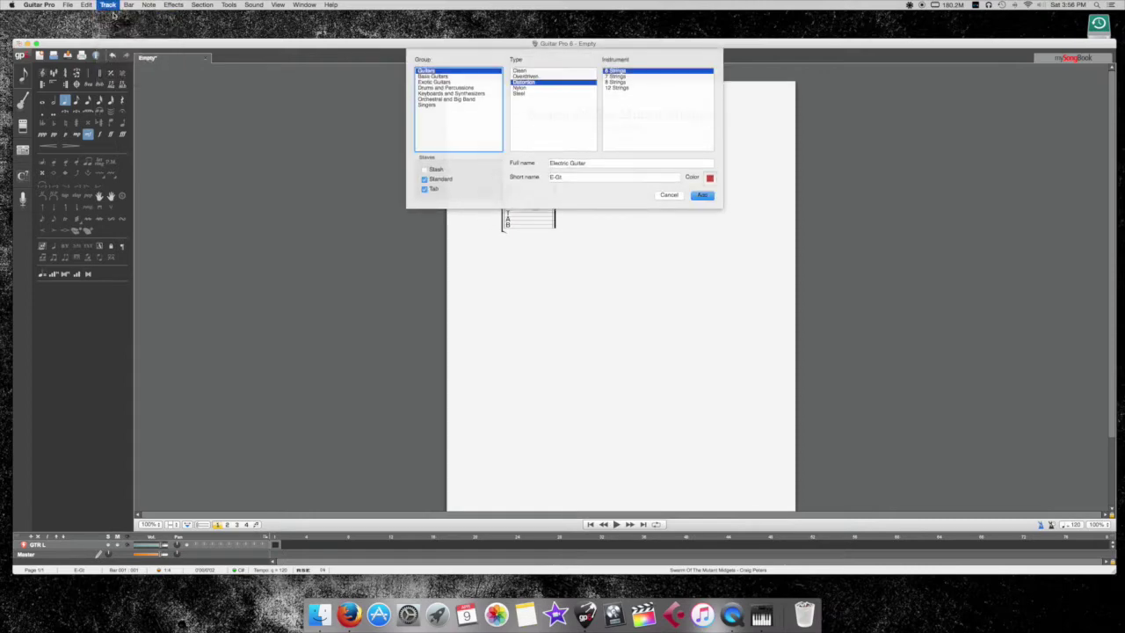
pyautogui.tripleClick(595, 162)
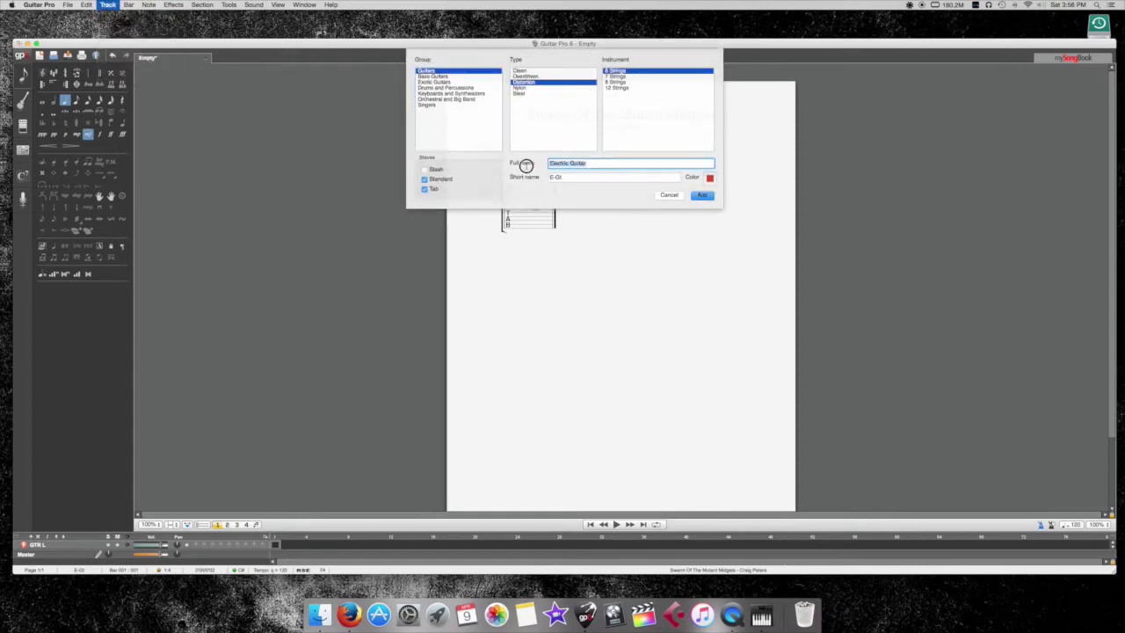
pyautogui.write('GTR R')
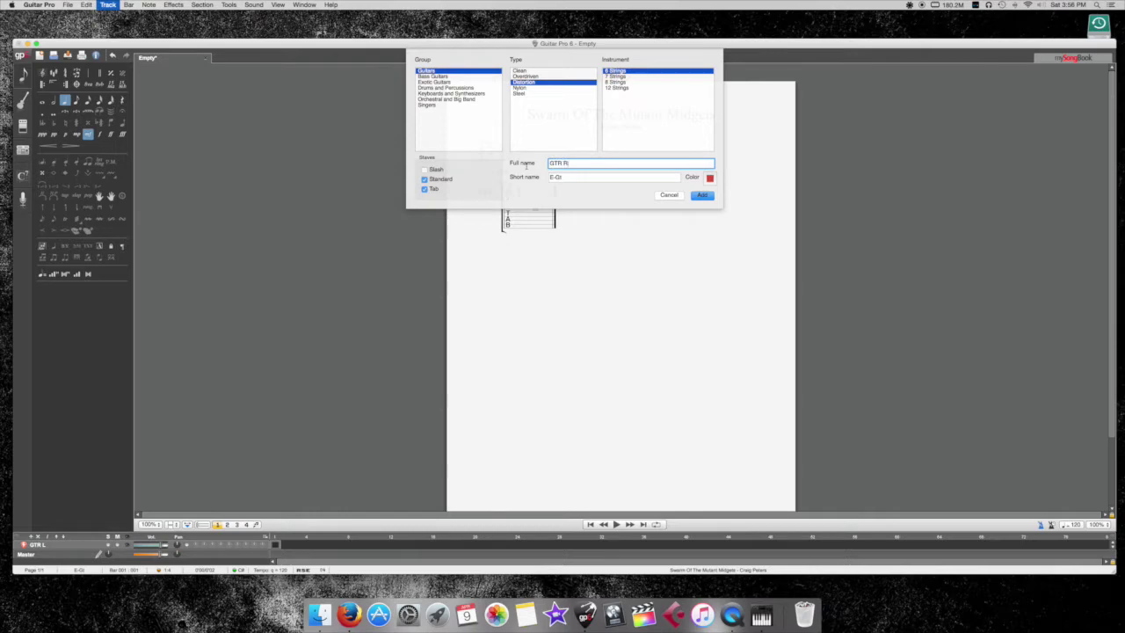
pyautogui.press('Return')
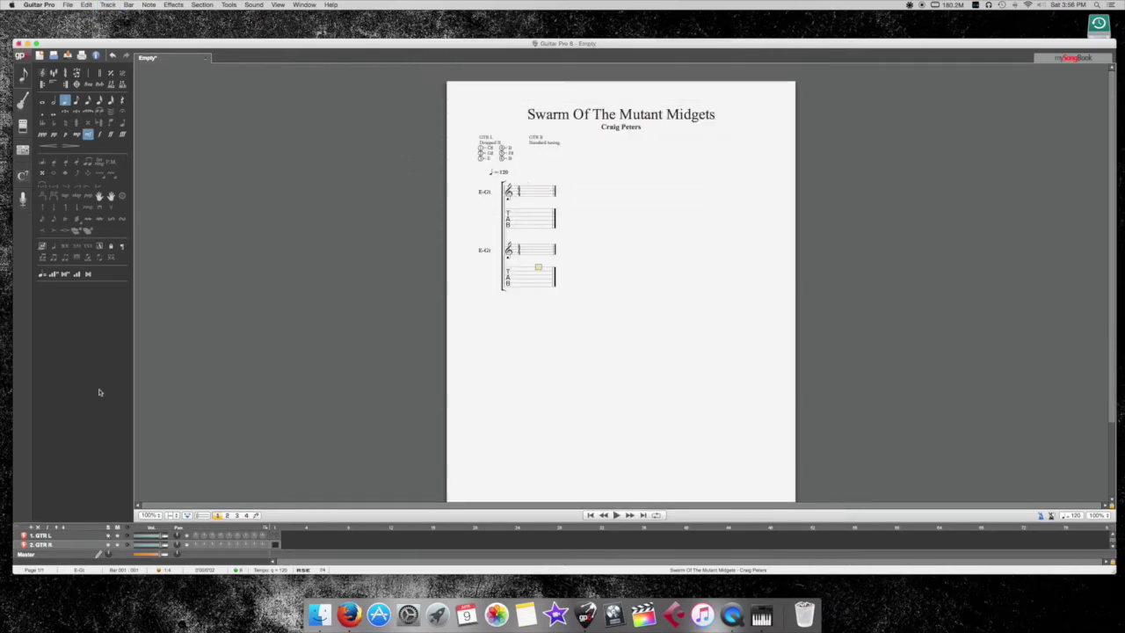
# Tune the GTR R track to Dropped B (B F# B E G# C#) and apply the tuning.
pyautogui.click(23, 101)
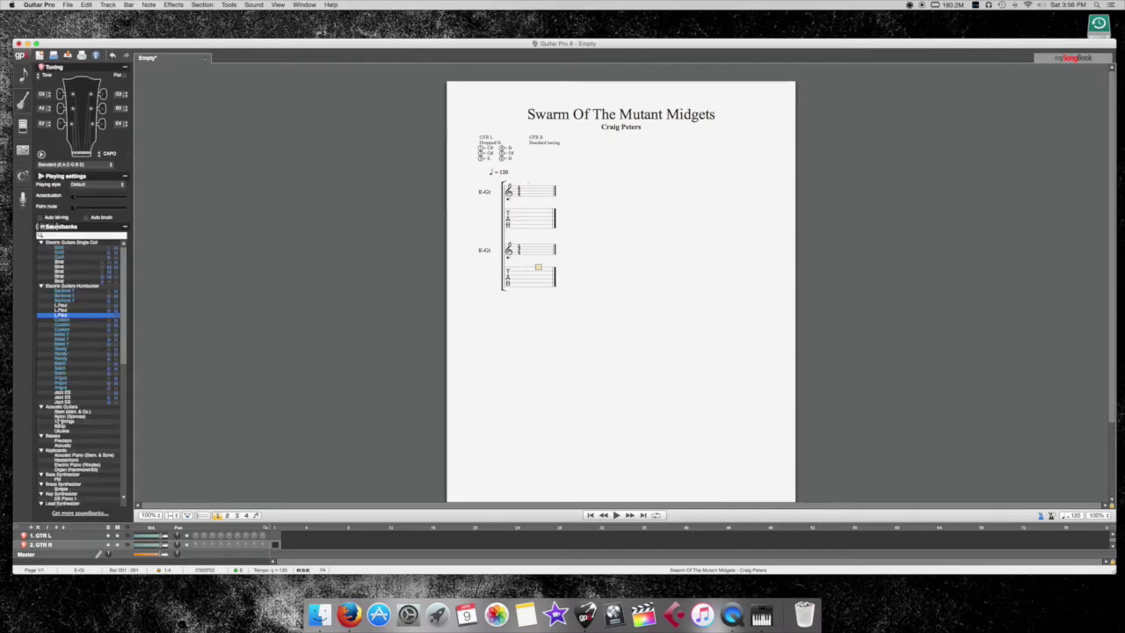
pyautogui.moveTo(50, 126); pyautogui.dragTo(49, 90)
pyautogui.moveTo(128, 95); pyautogui.dragTo(129, 130)
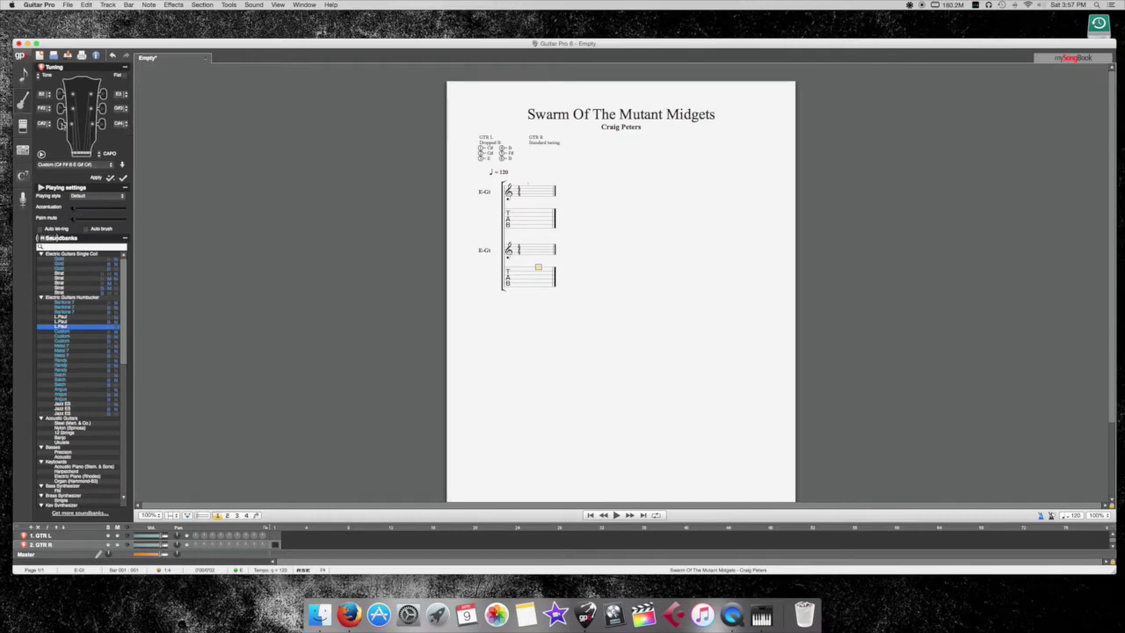
pyautogui.moveTo(50, 124); pyautogui.dragTo(51, 128)
pyautogui.click(124, 179)
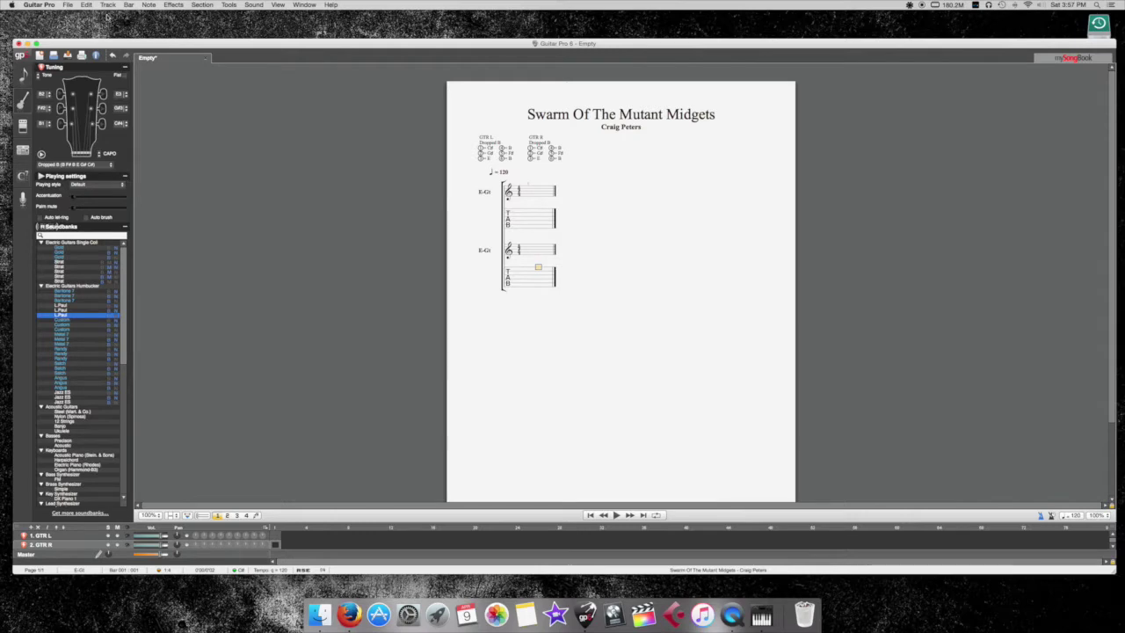
# Add a 4-string electric bass track with the full name "Bass".
pyautogui.click(107, 6)
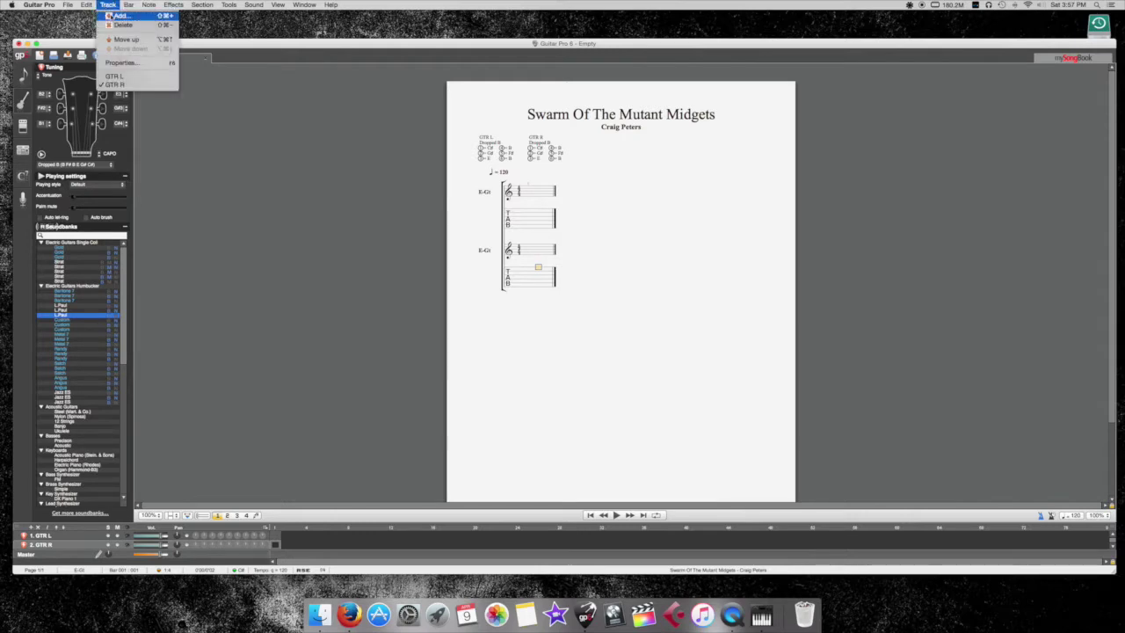
pyautogui.click(116, 16)
pyautogui.click(439, 77)
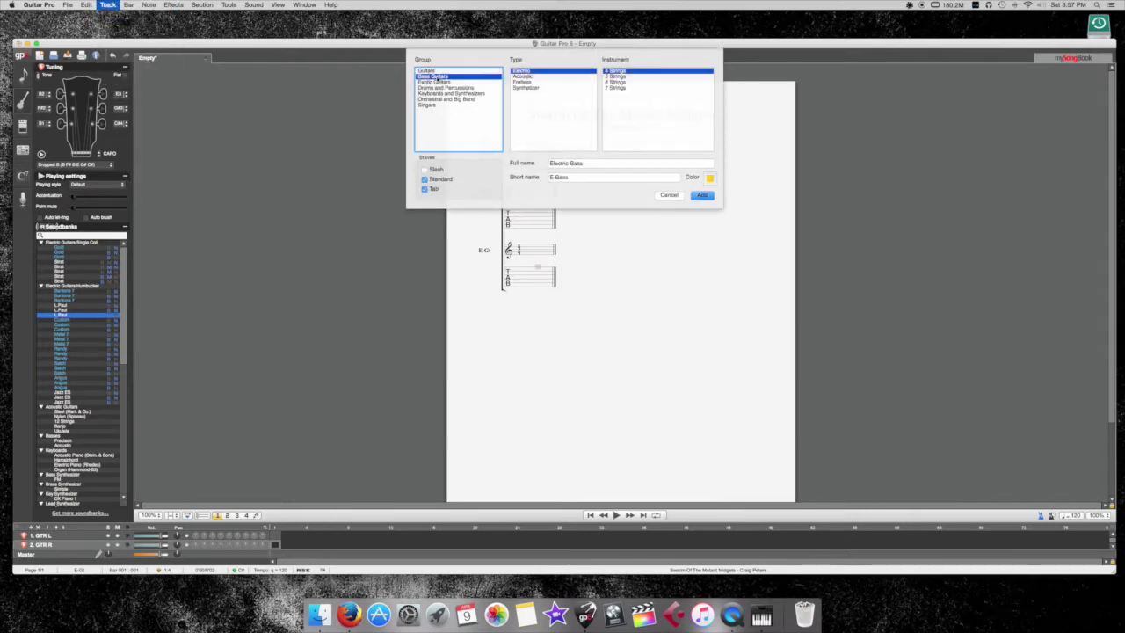
pyautogui.click(587, 162)
pyautogui.write('B')
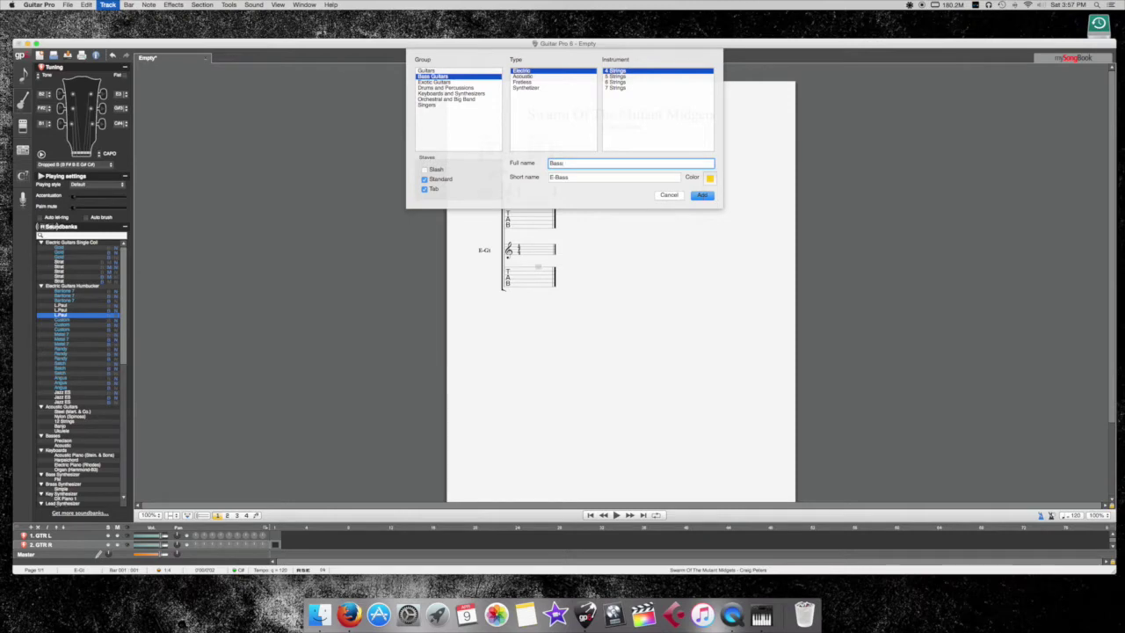
pyautogui.click(701, 193)
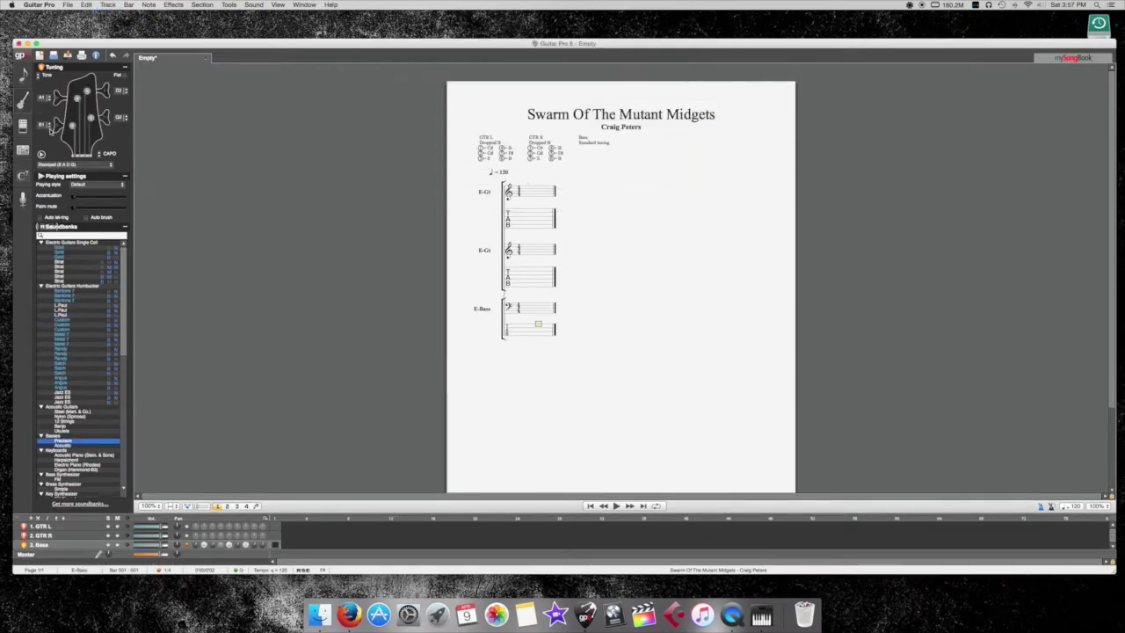
# Tune the Bass track's four strings to B F# B E and apply the tuning.
pyautogui.scroll(-1, 51, 124)
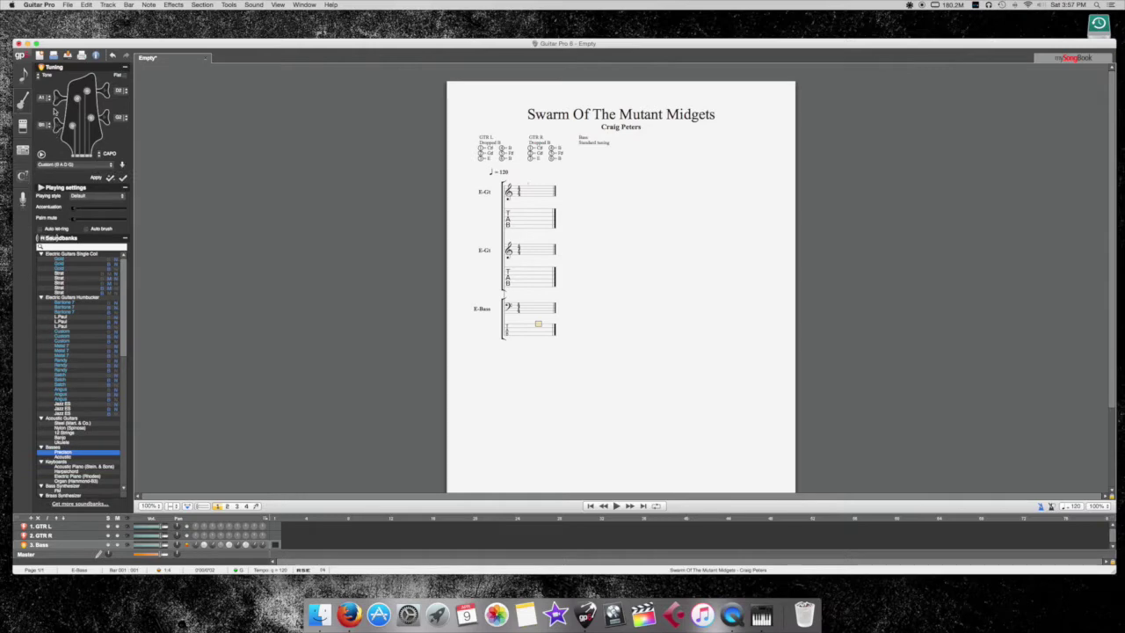
pyautogui.scroll(-3, 51, 103)
pyautogui.scroll(-3, 123, 97)
pyautogui.click(123, 177)
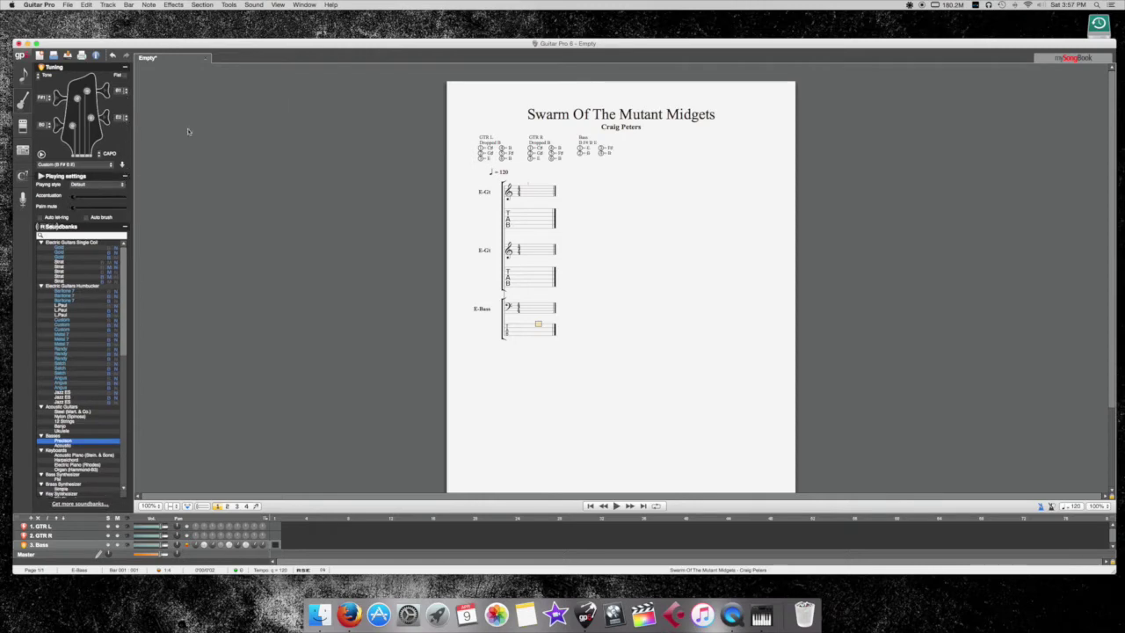
# Add a Drumkit track from the Drums and Percussions group and turn off the multitrack view.
pyautogui.click(106, 5)
pyautogui.click(116, 15)
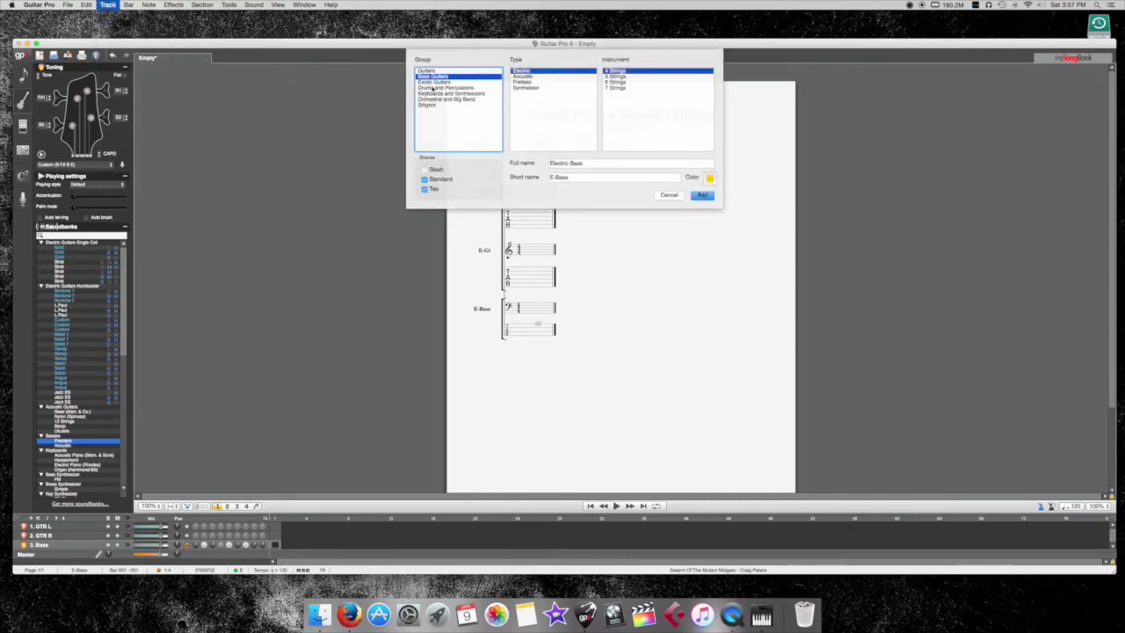
pyautogui.click(444, 88)
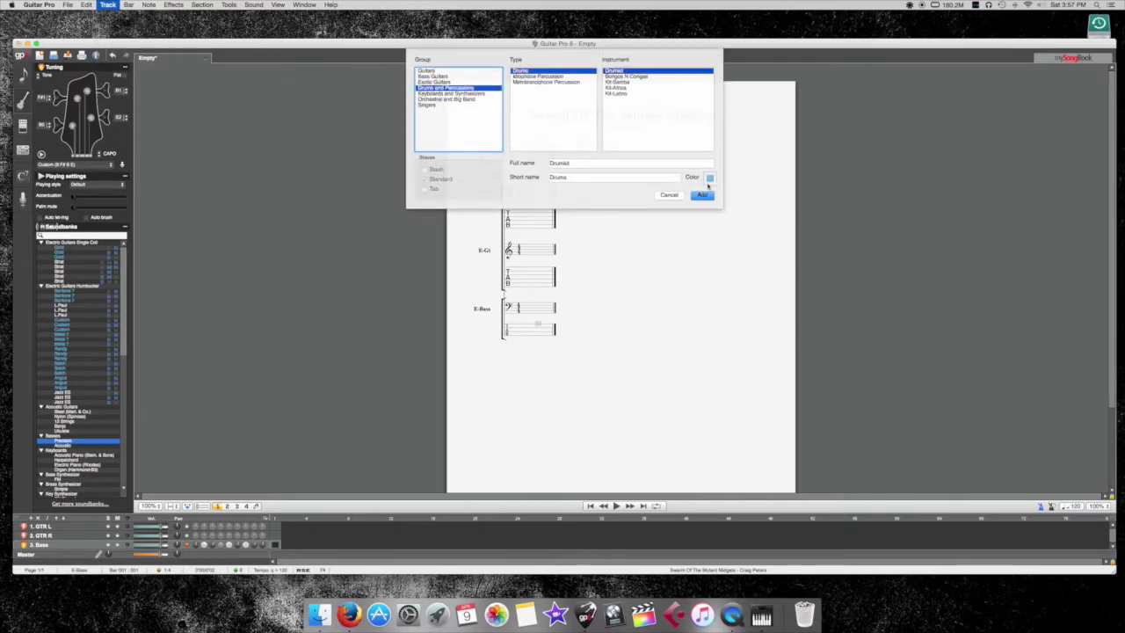
pyautogui.click(703, 195)
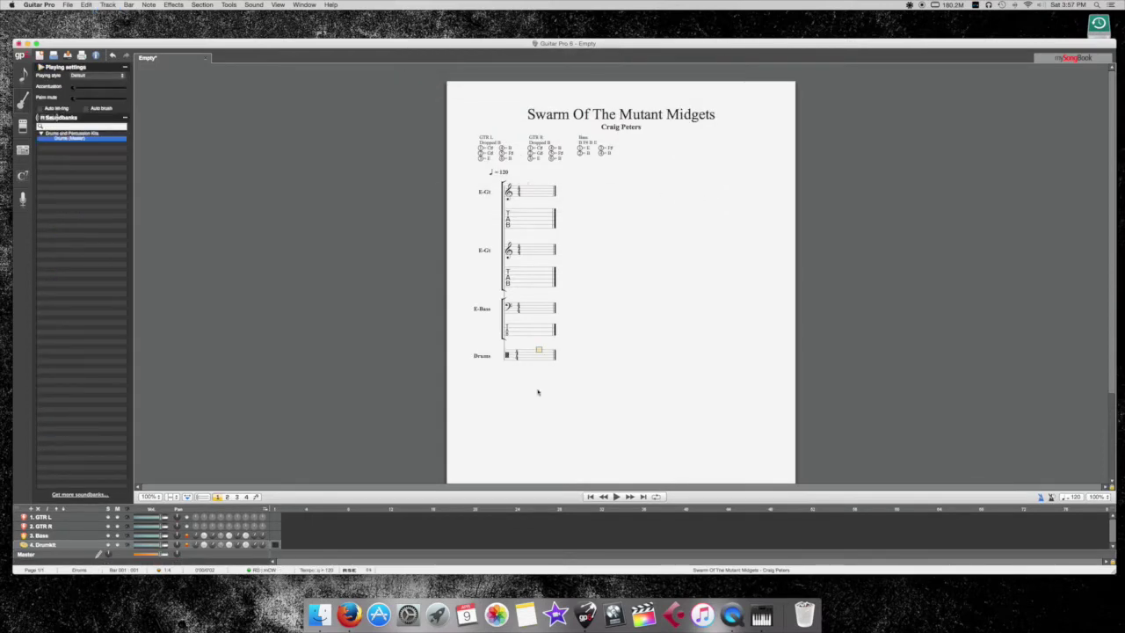
pyautogui.click(277, 4)
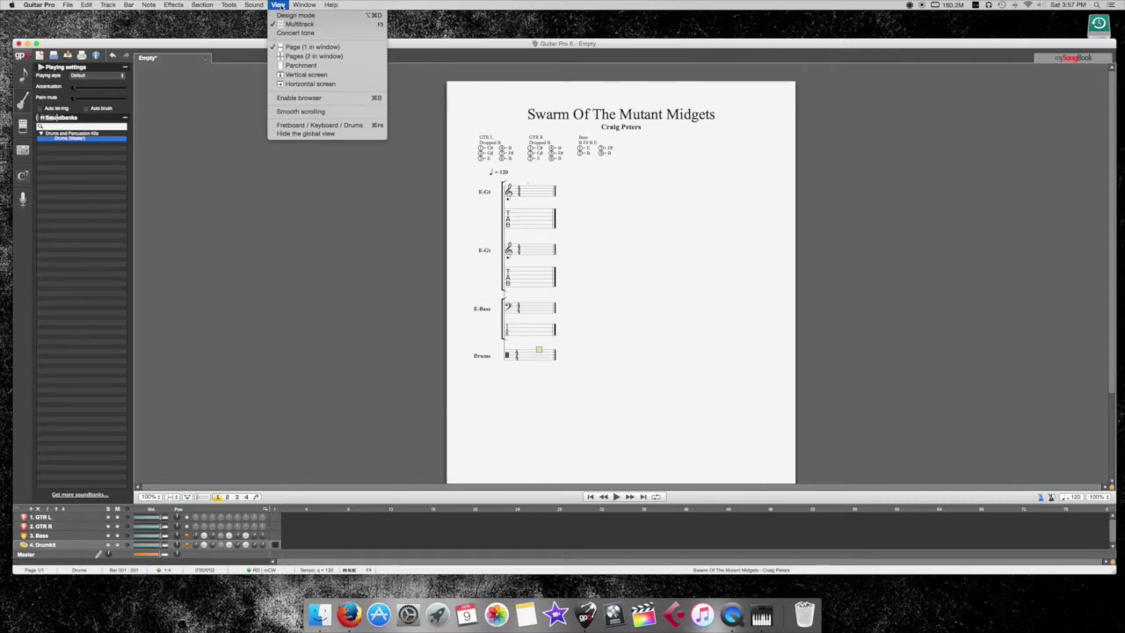
pyautogui.click(297, 24)
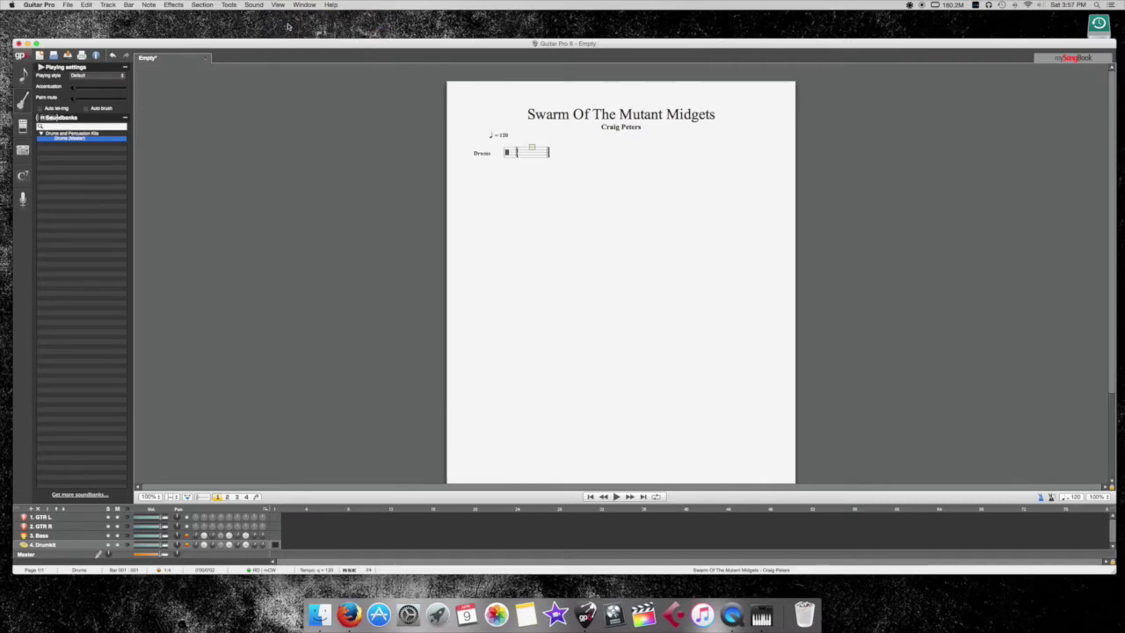
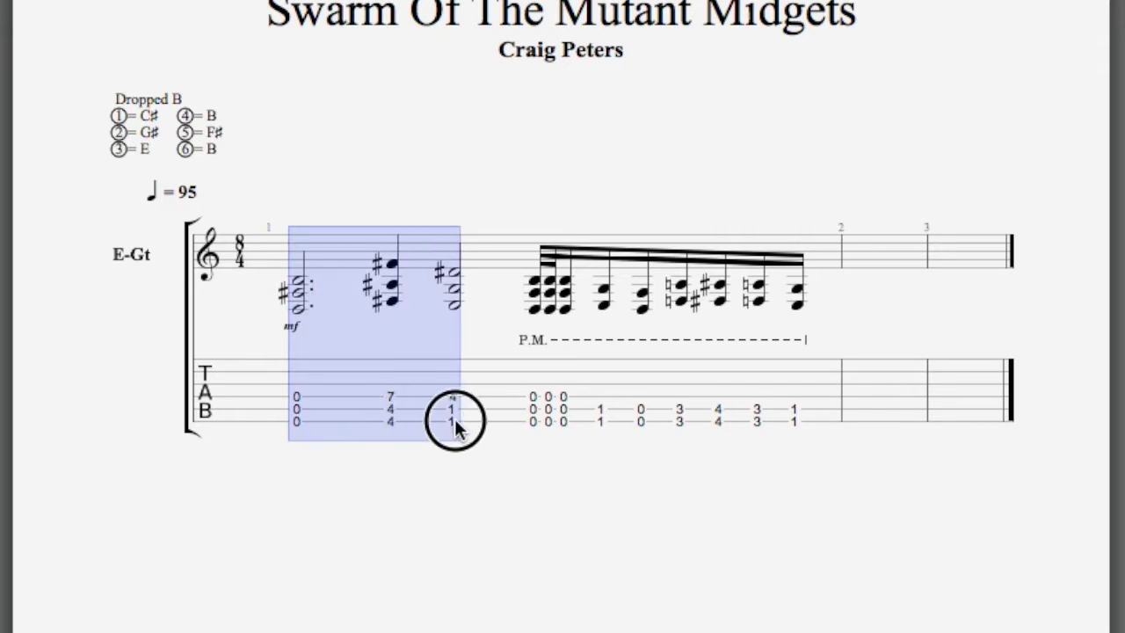
# Repeat bar 1's first three chords in bar 2 with the third changed to frets 5-5-8, and play the bar back.
pyautogui.click(863, 397)
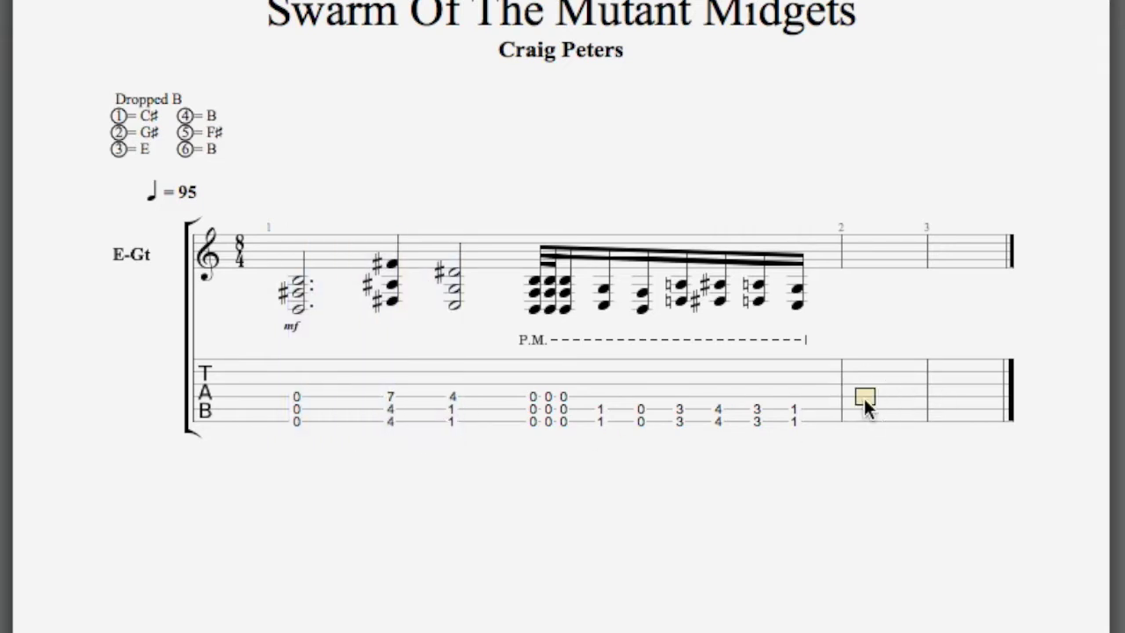
pyautogui.hotkey('ctrl', 'v')
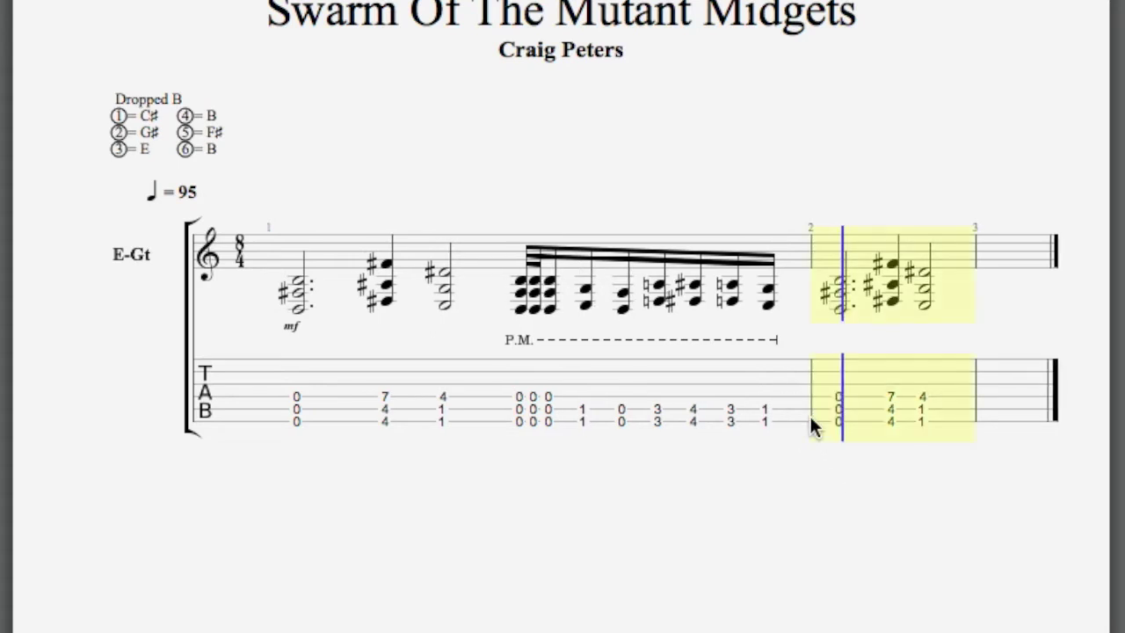
pyautogui.click(922, 422)
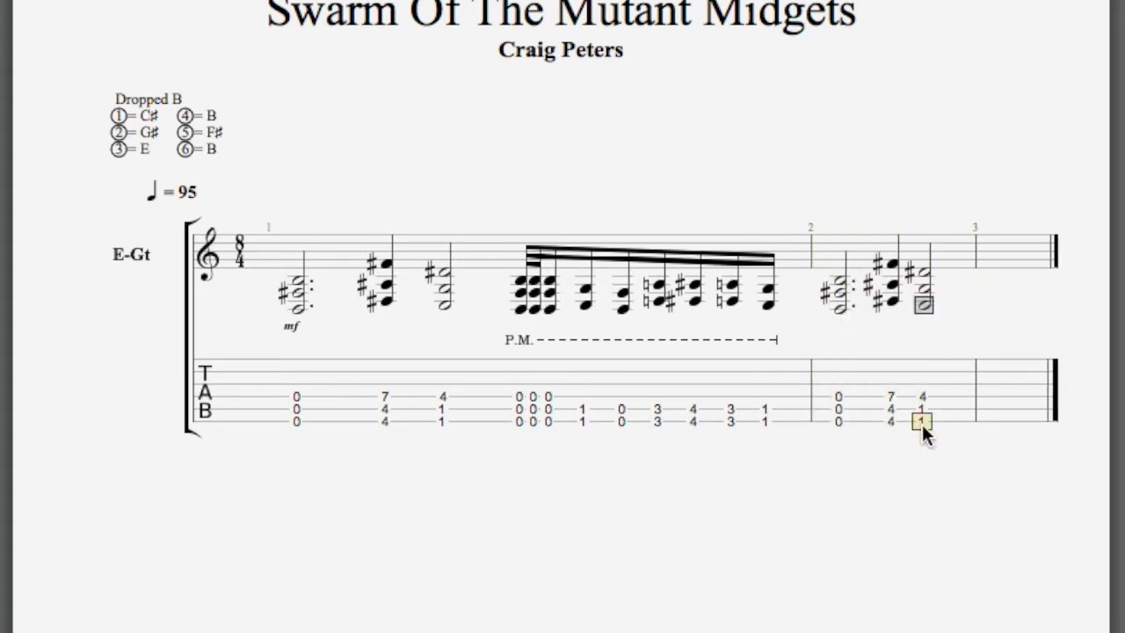
pyautogui.write('5')
pyautogui.press('Up')
pyautogui.write('5')
pyautogui.press('Up')
pyautogui.write('8')
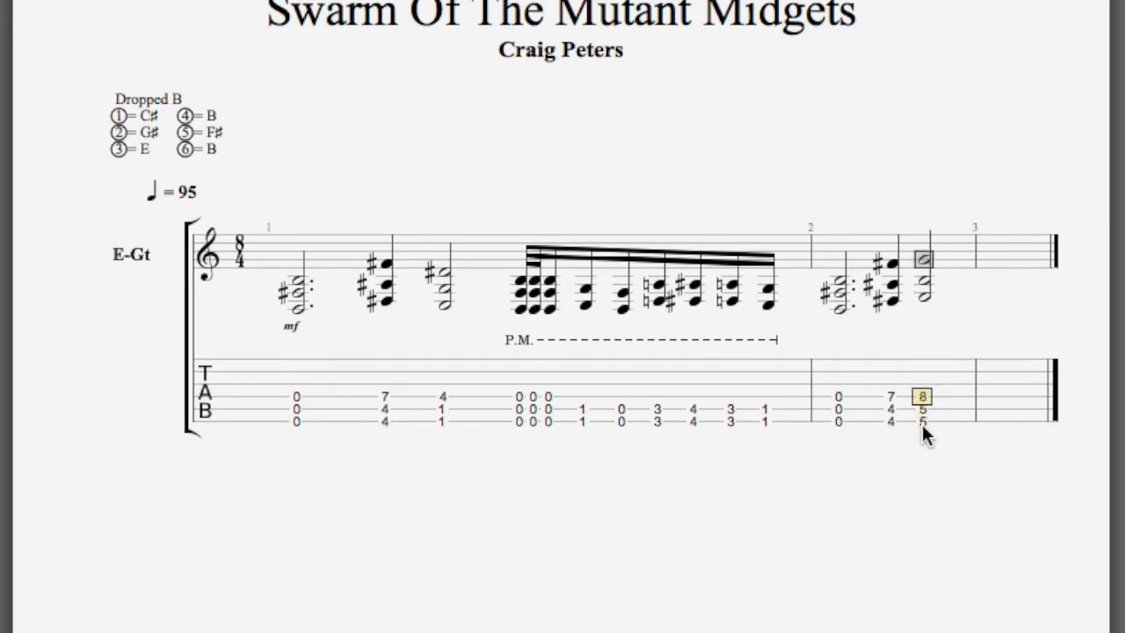
pyautogui.click(838, 409)
pyautogui.press('space')
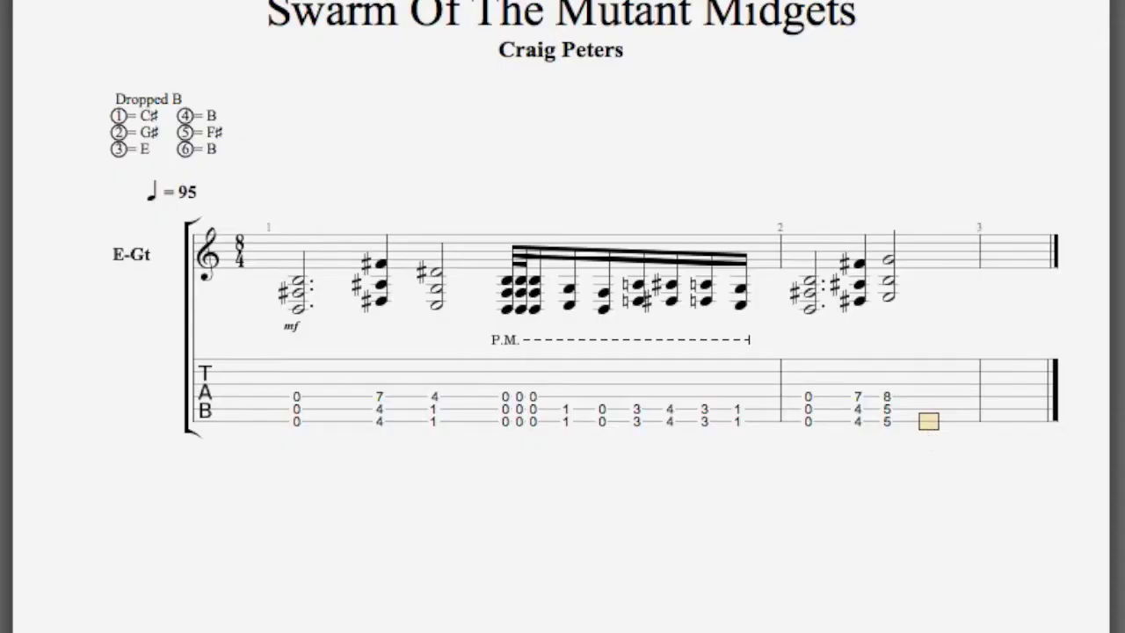
# Fill the rest of bar 2 with sixteen thirty-second notes at fret 7 on the sixth string.
pyautogui.press('Right')
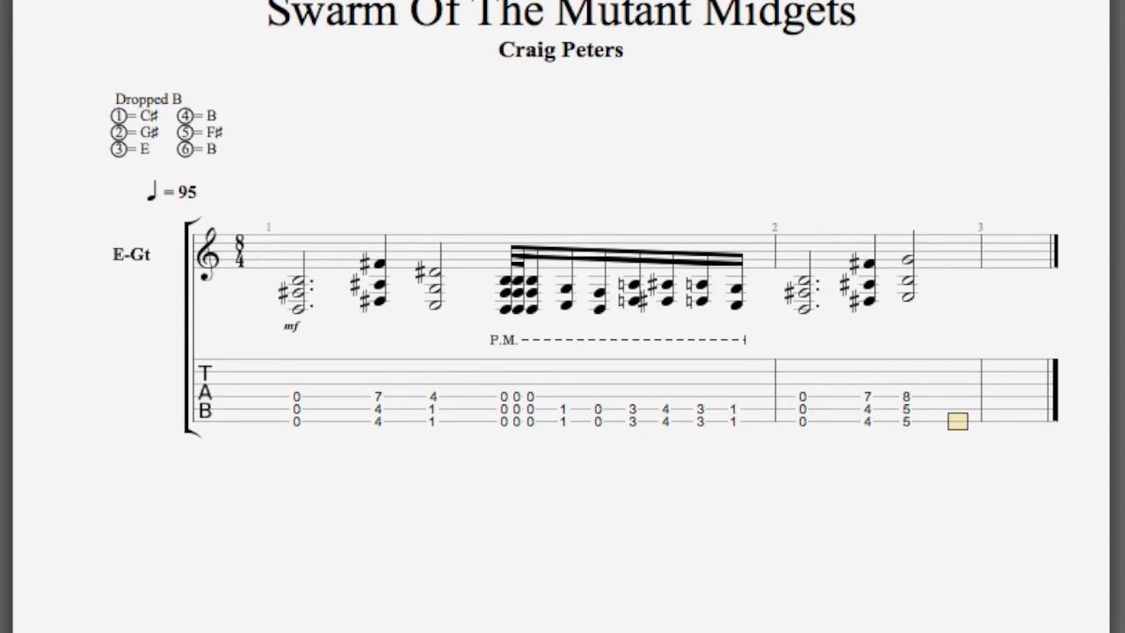
pyautogui.press('7')
pyautogui.press('Right')
pyautogui.press('7')
pyautogui.press('Right')
pyautogui.press('7')
pyautogui.press('Right')
pyautogui.press('7')
pyautogui.press('Right')
pyautogui.press('7')
pyautogui.press('Right')
pyautogui.press('7')
pyautogui.press('Right')
pyautogui.press('7')
pyautogui.press('Right')
pyautogui.press('7')
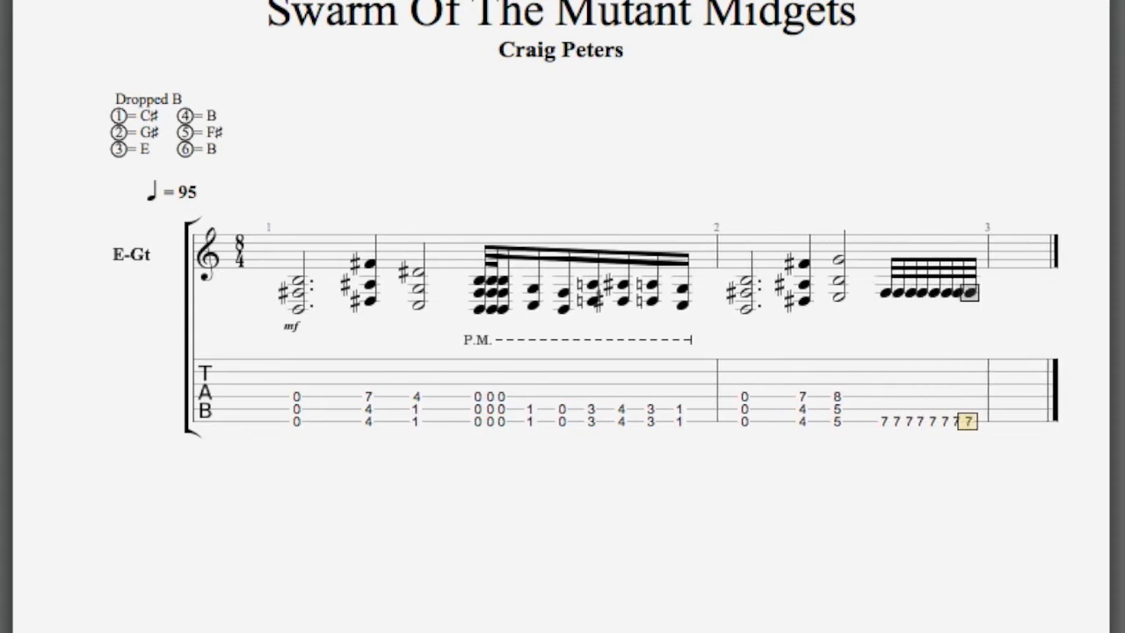
pyautogui.press('Right')
pyautogui.press('7')
pyautogui.press('Right')
pyautogui.press('7')
pyautogui.press('Right')
pyautogui.press('7')
pyautogui.press('Right')
pyautogui.press('7')
pyautogui.press('Right')
pyautogui.press('7')
pyautogui.press('Right')
pyautogui.press('7')
pyautogui.press('Right')
pyautogui.press('7')
pyautogui.press('Right')
pyautogui.press('7')
pyautogui.press('Right')
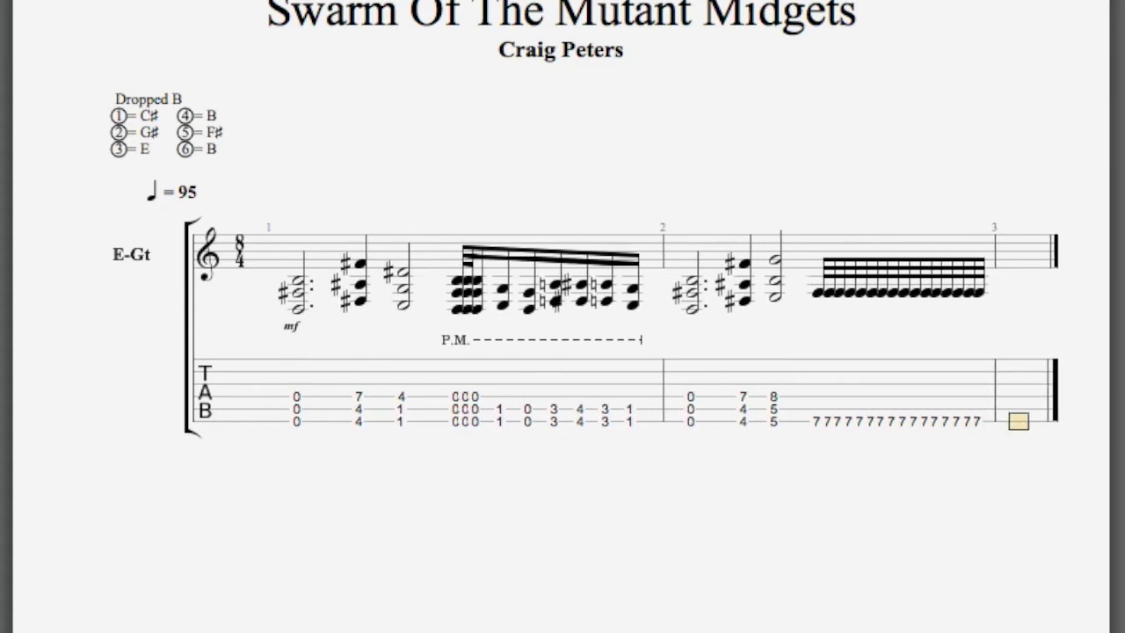
pyautogui.press('7')
pyautogui.press('Right')
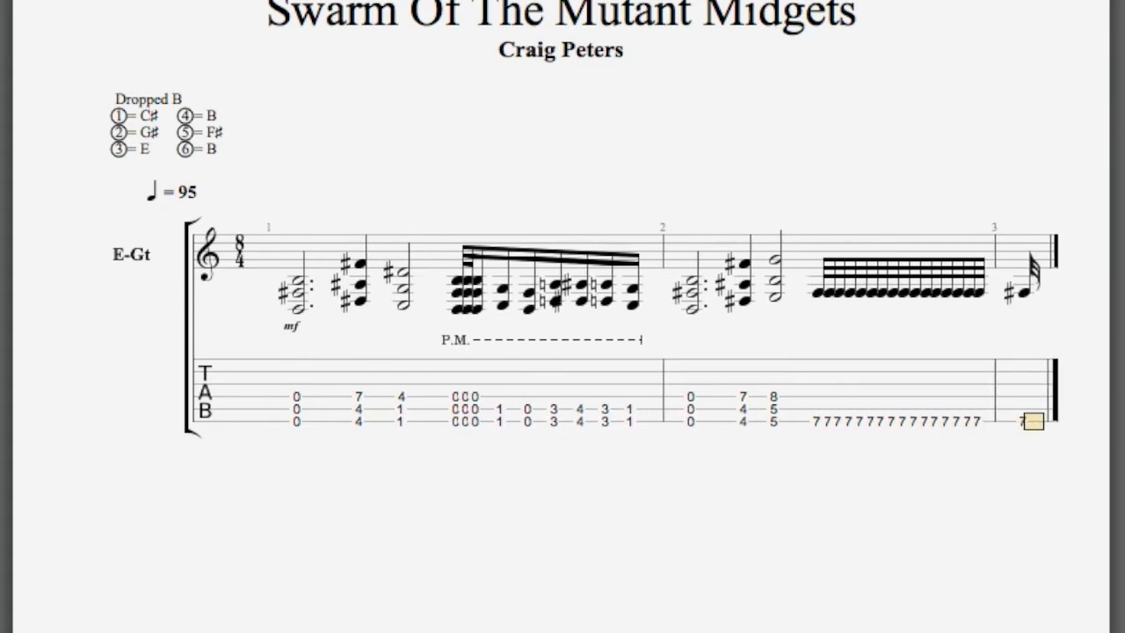
pyautogui.click(1025, 422)
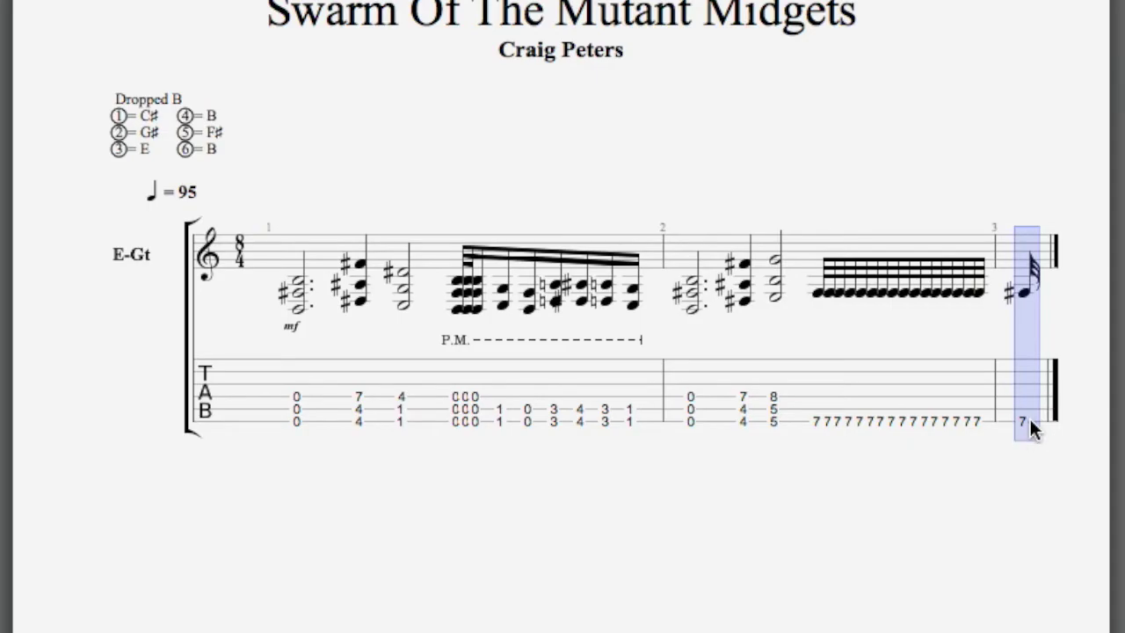
pyautogui.press('Delete')
# Play back from the start of bar 2 and duplicate bars 1 and 2 into bars 3 and 4.
pyautogui.click(690, 409)
pyautogui.press('space')
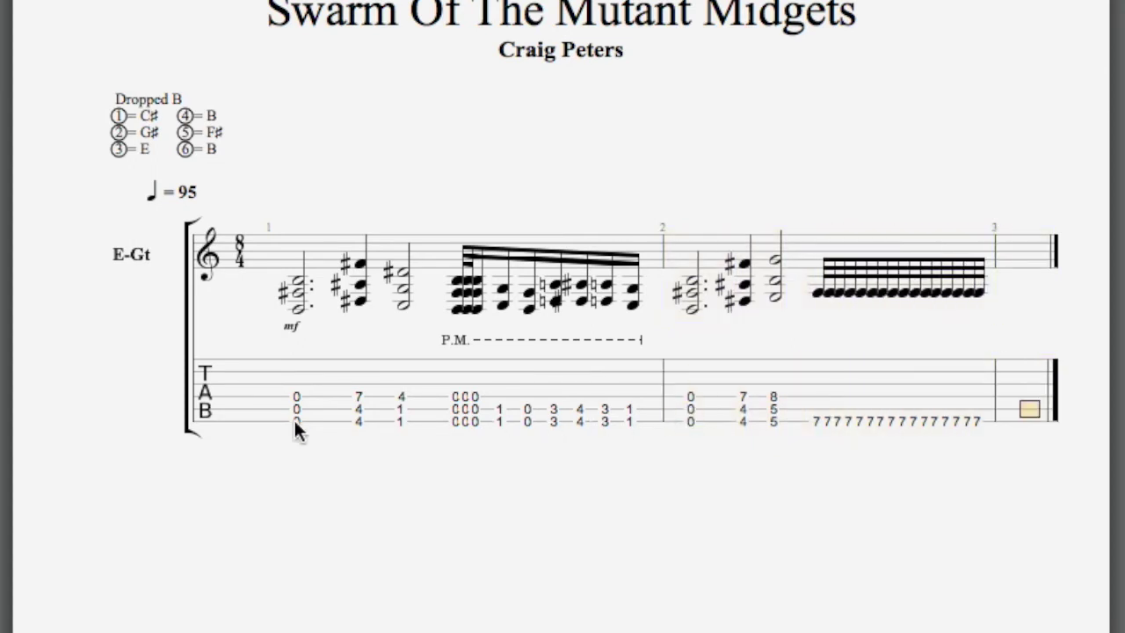
pyautogui.moveTo(294, 418); pyautogui.dragTo(980, 426)
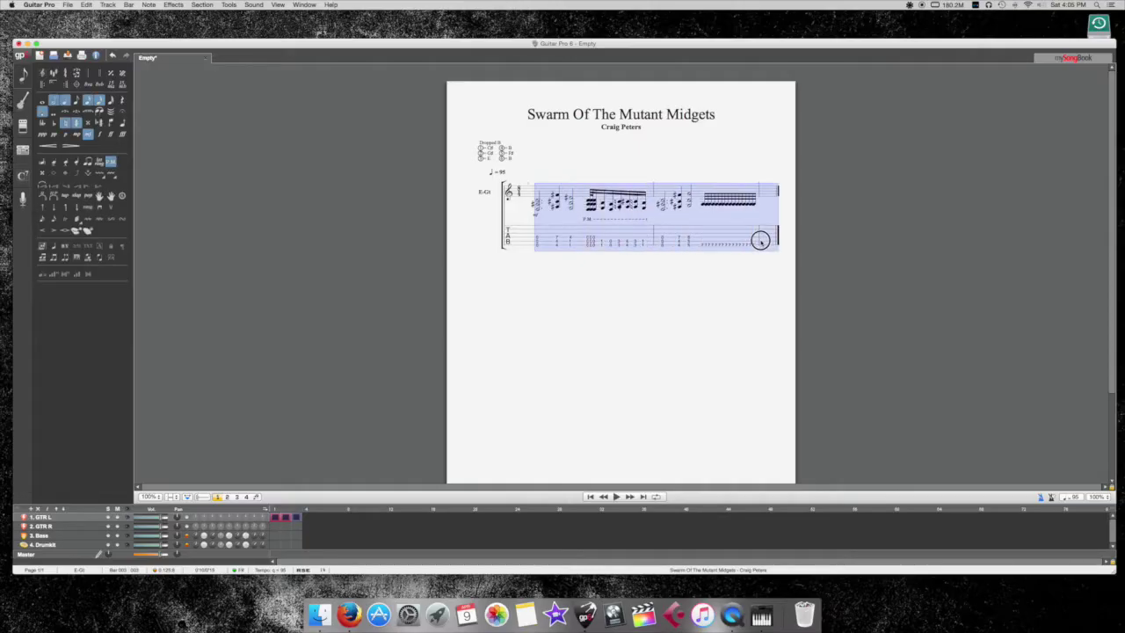
pyautogui.click(764, 245)
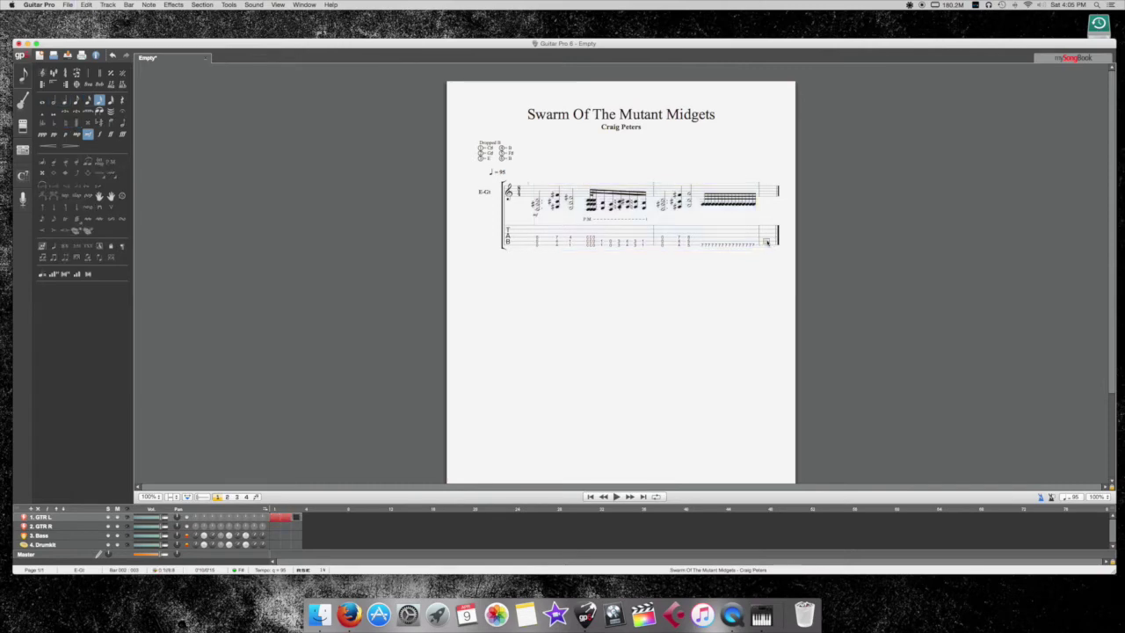
pyautogui.press('super+v')
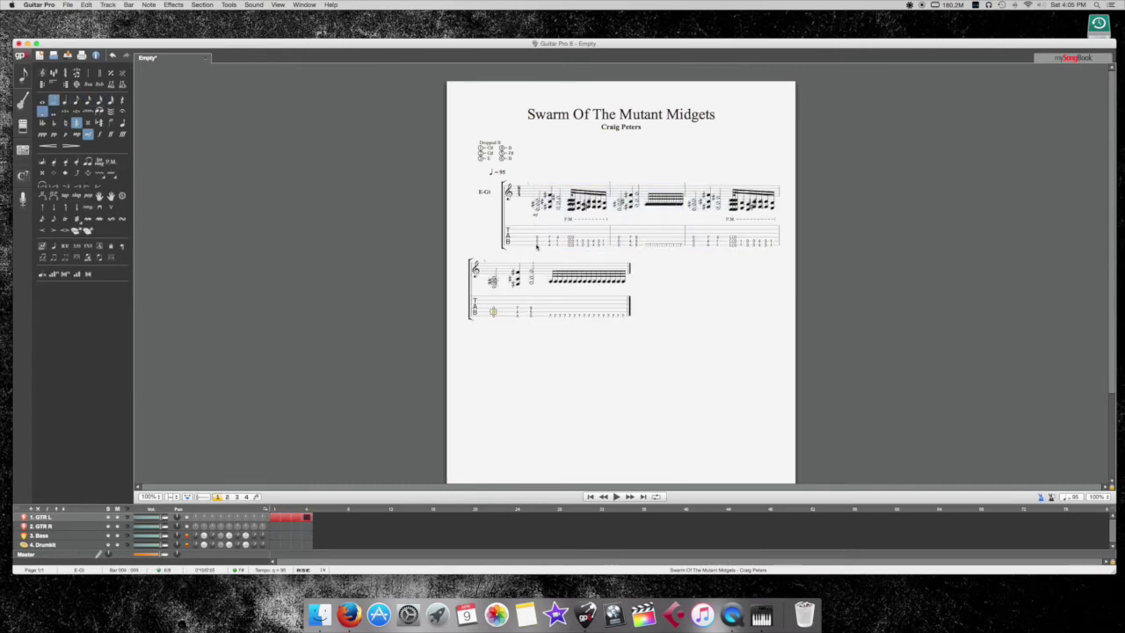
pyautogui.moveTo(536, 243); pyautogui.dragTo(629, 303)
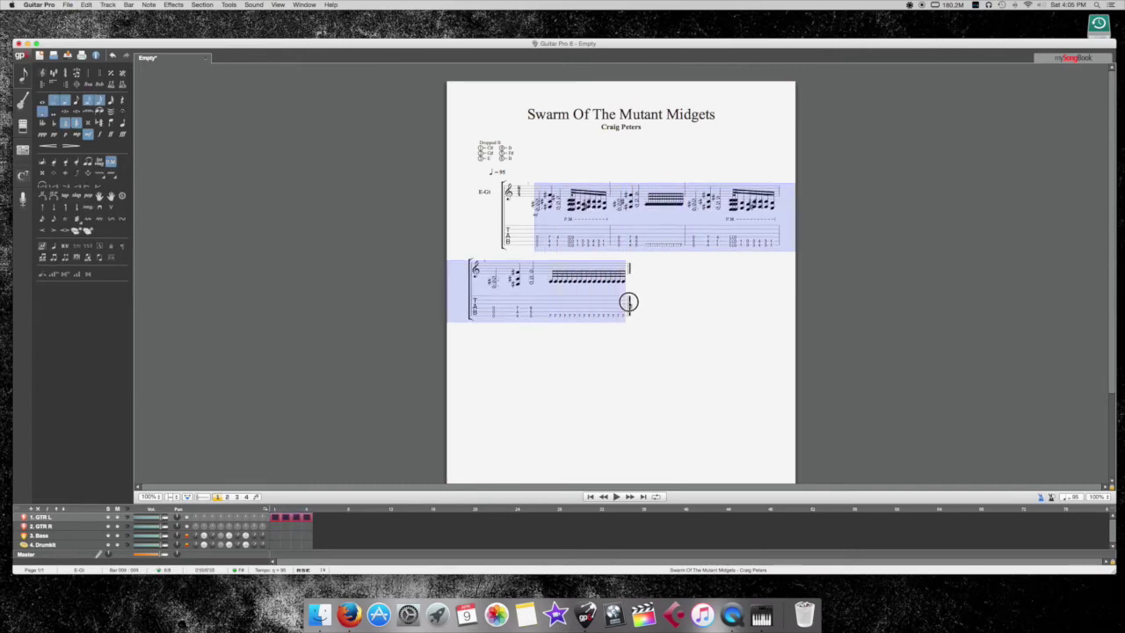
pyautogui.click(565, 227)
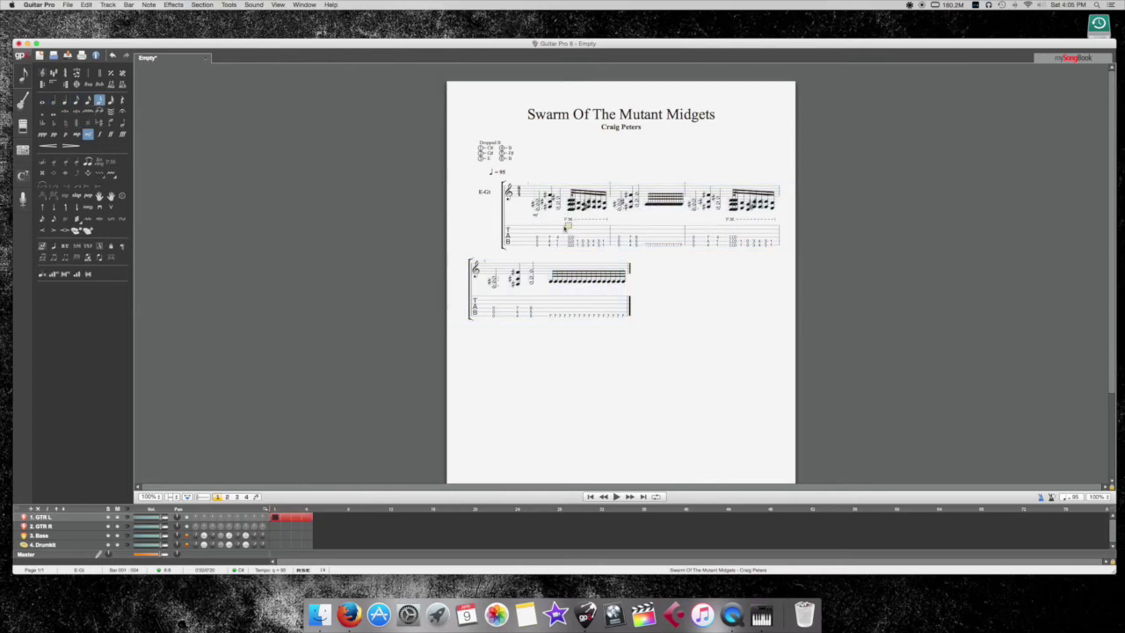
# Switch the score to the horizontal screen layout and turn off the multitrack view.
pyautogui.click(279, 6)
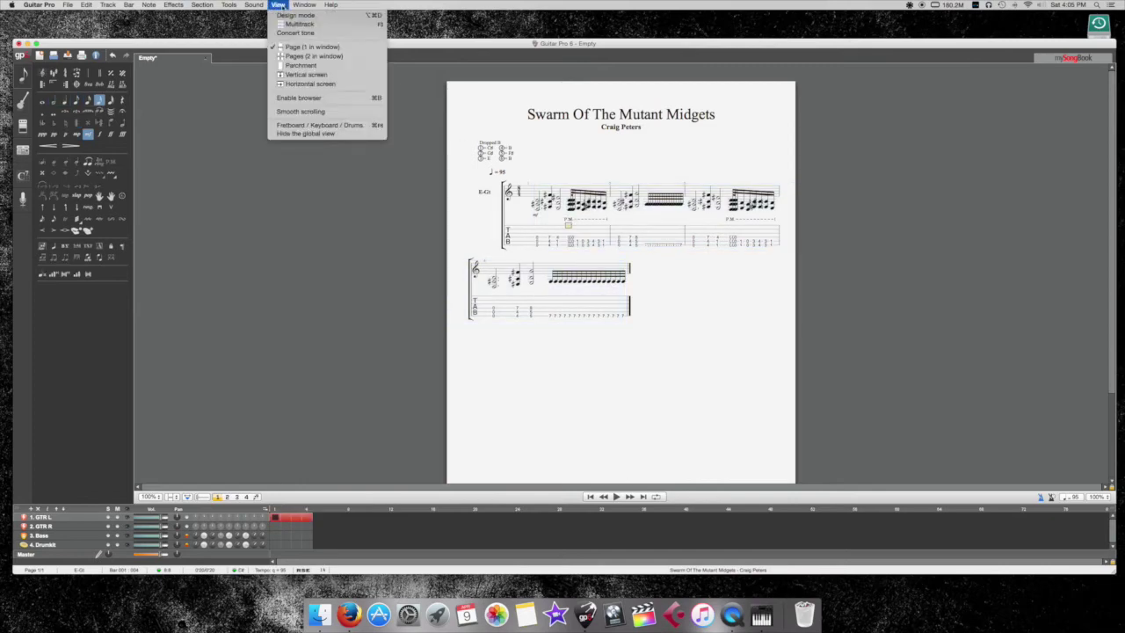
pyautogui.click(283, 84)
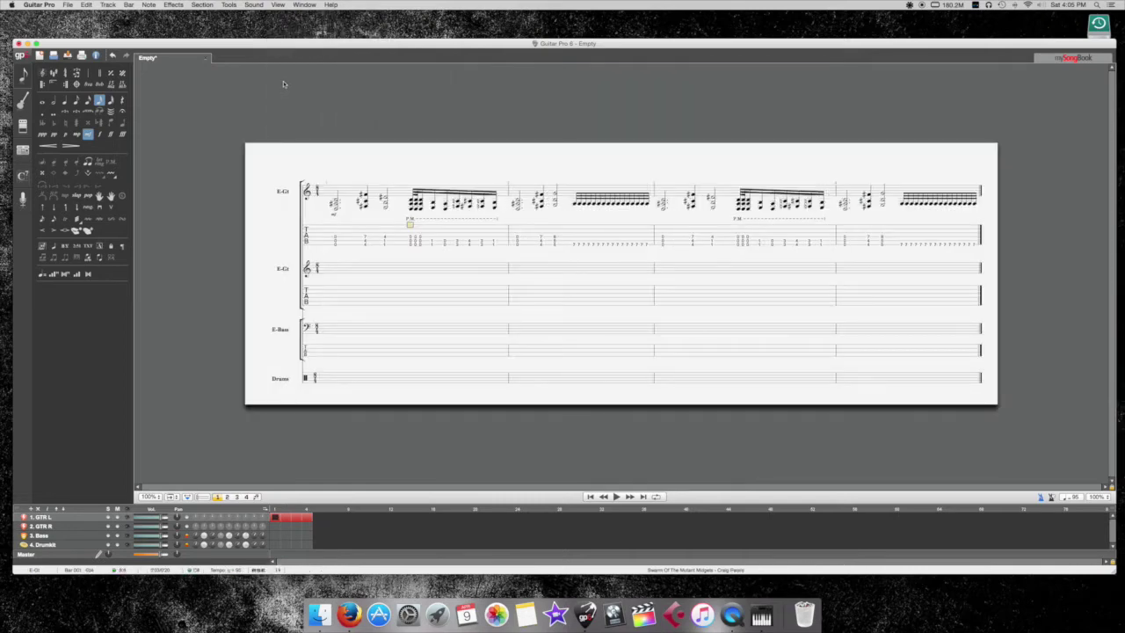
pyautogui.click(277, 5)
pyautogui.click(280, 24)
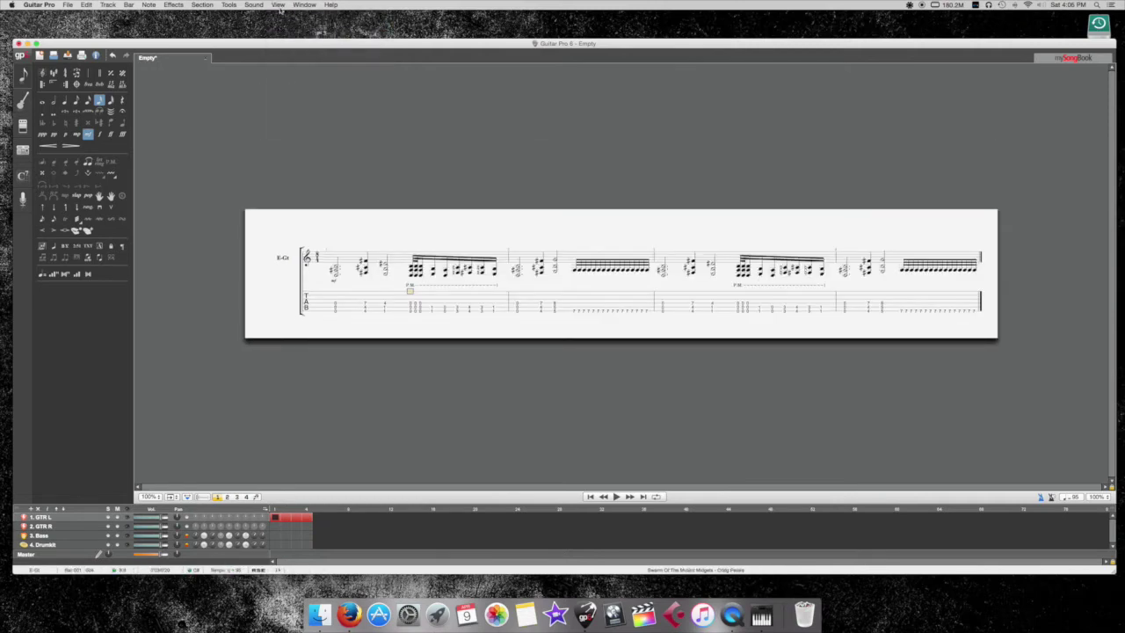
# Play the GTR L riff from its first chord and stop the playback.
pyautogui.click(278, 5)
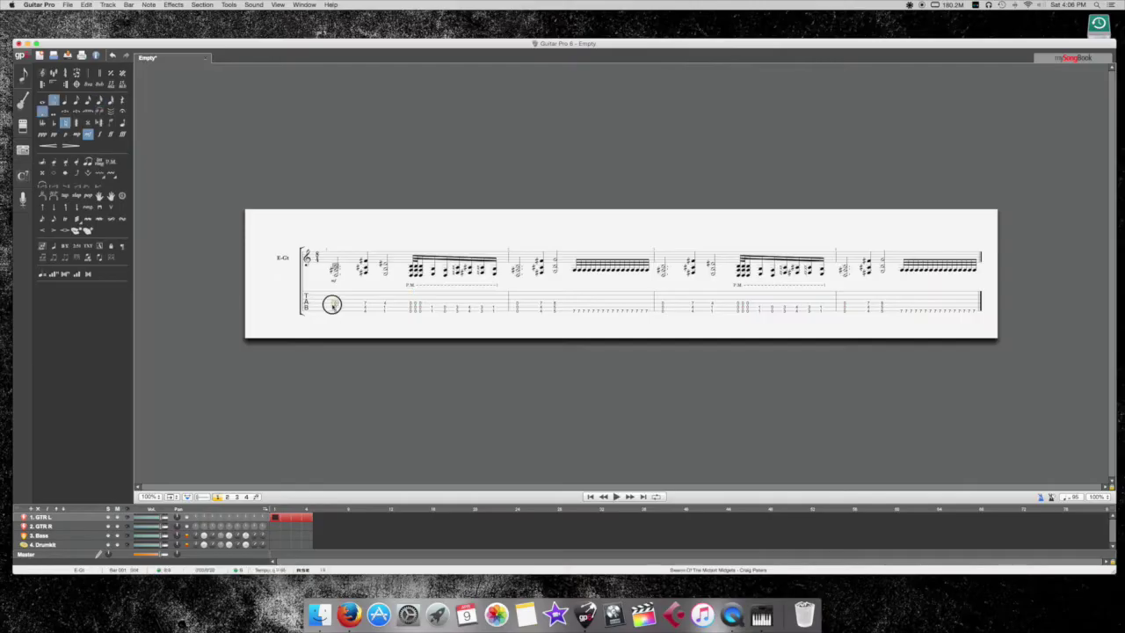
pyautogui.press('space')
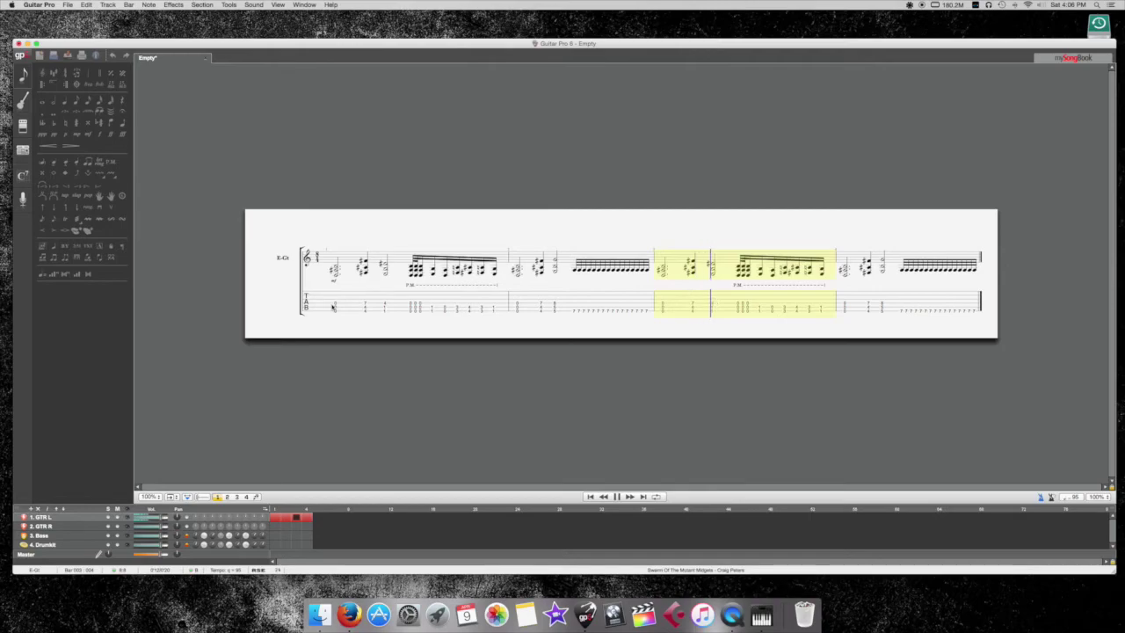
pyautogui.press('space')
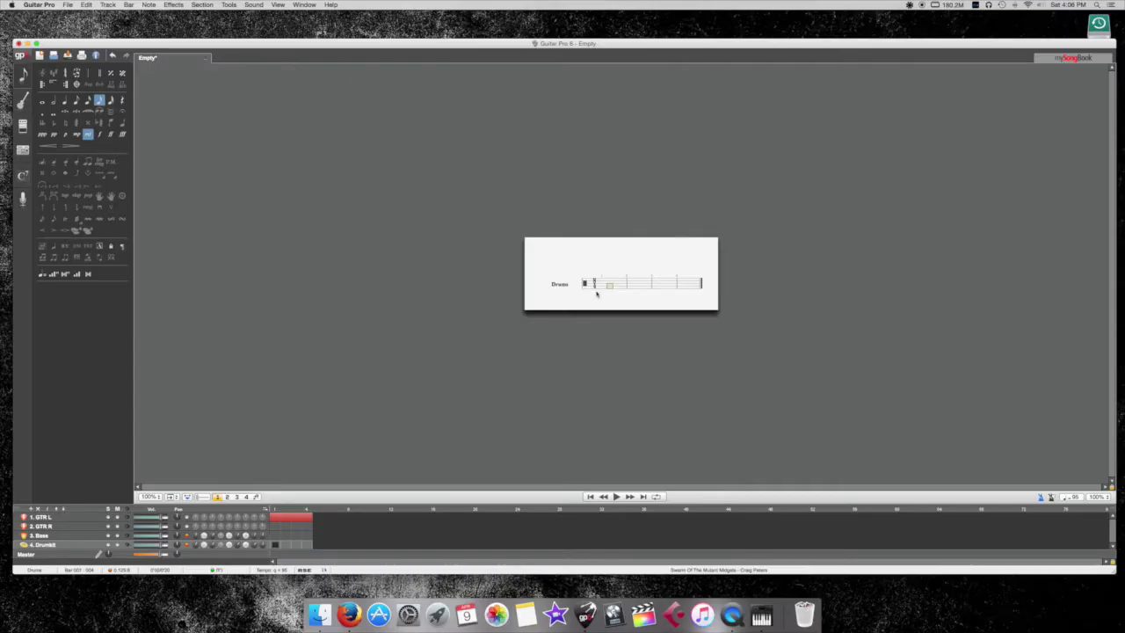
# Open the drum notation window for the Drumkit track, move it clear of the score, and place the cursor in bar 1.
pyautogui.press('super+alt+d')
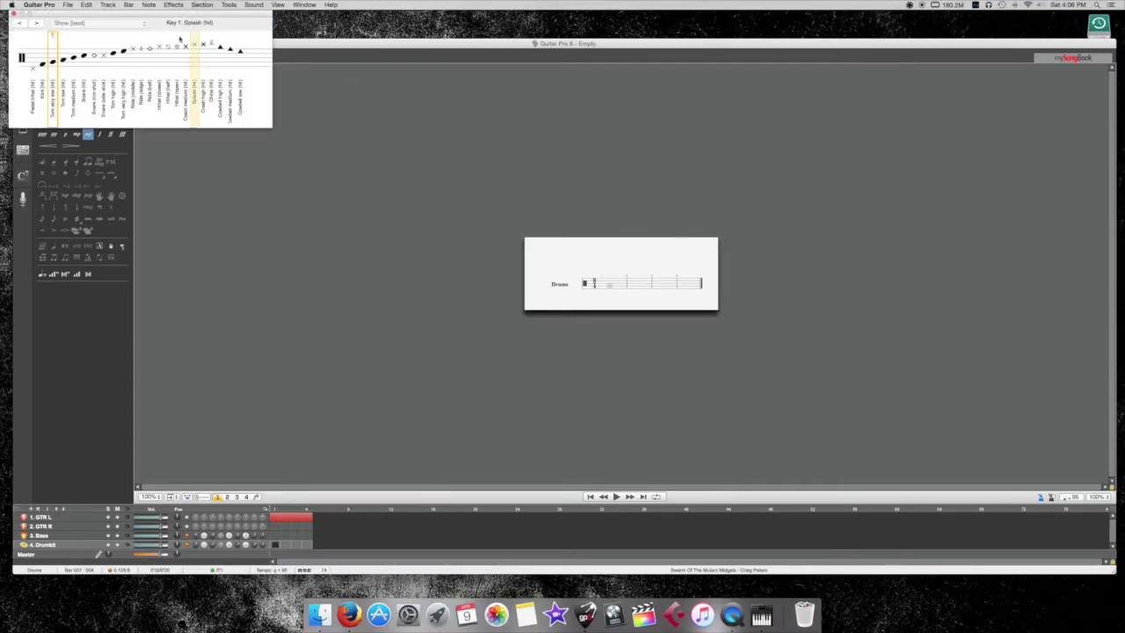
pyautogui.moveTo(109, 12); pyautogui.dragTo(920, 374)
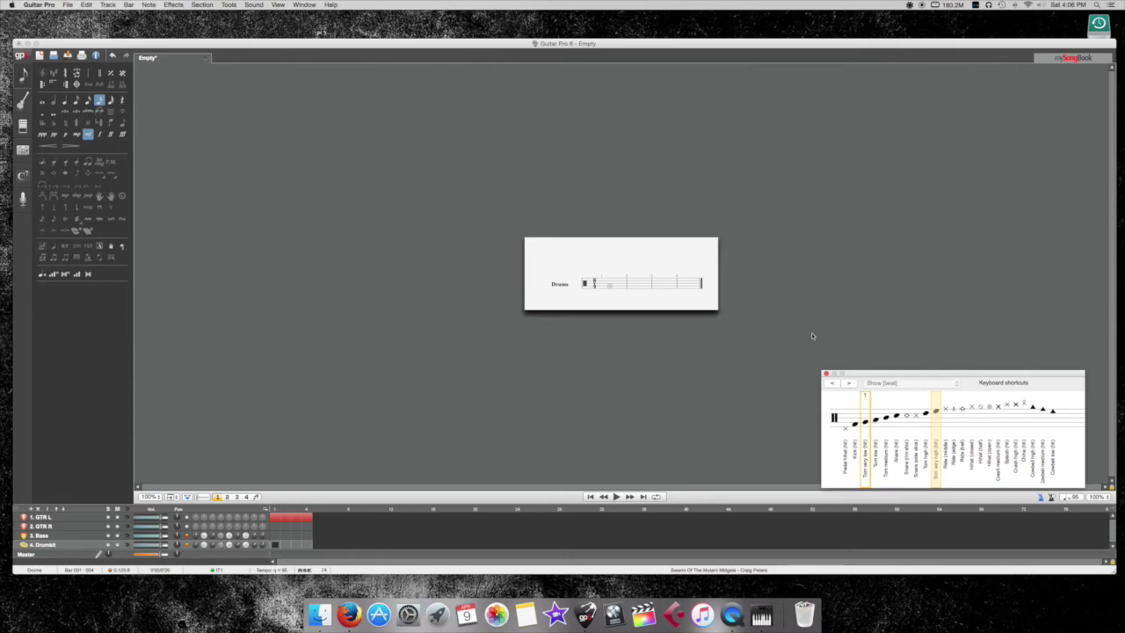
pyautogui.click(609, 288)
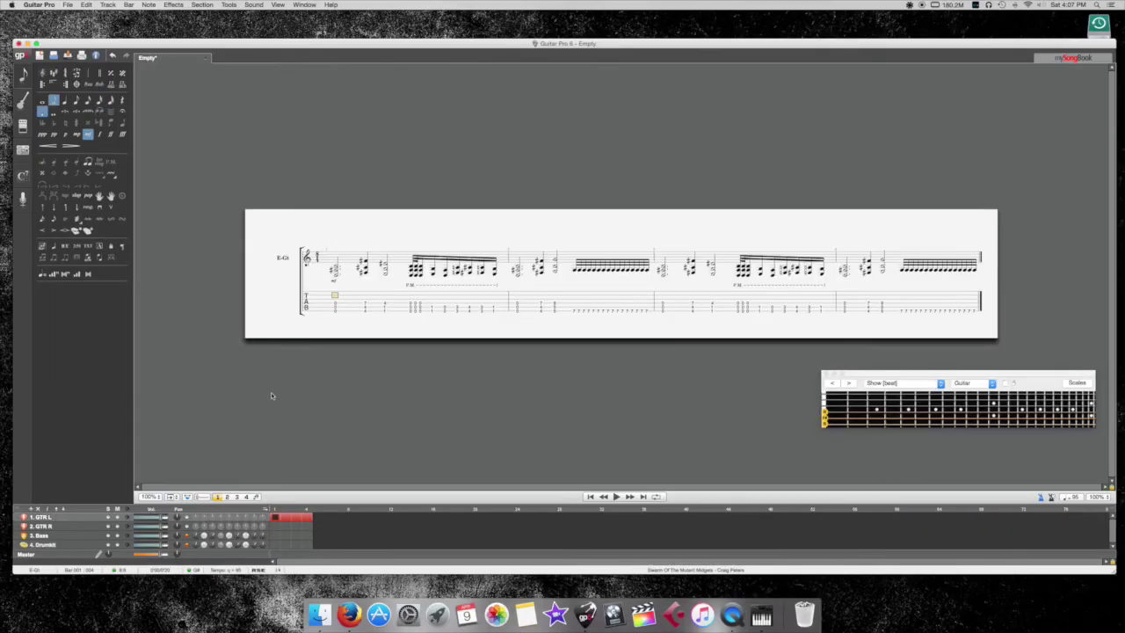
# Check the durations of the first two GTR L chords and make the first kick in the Drumkit track a dotted half note.
pyautogui.click(332, 310)
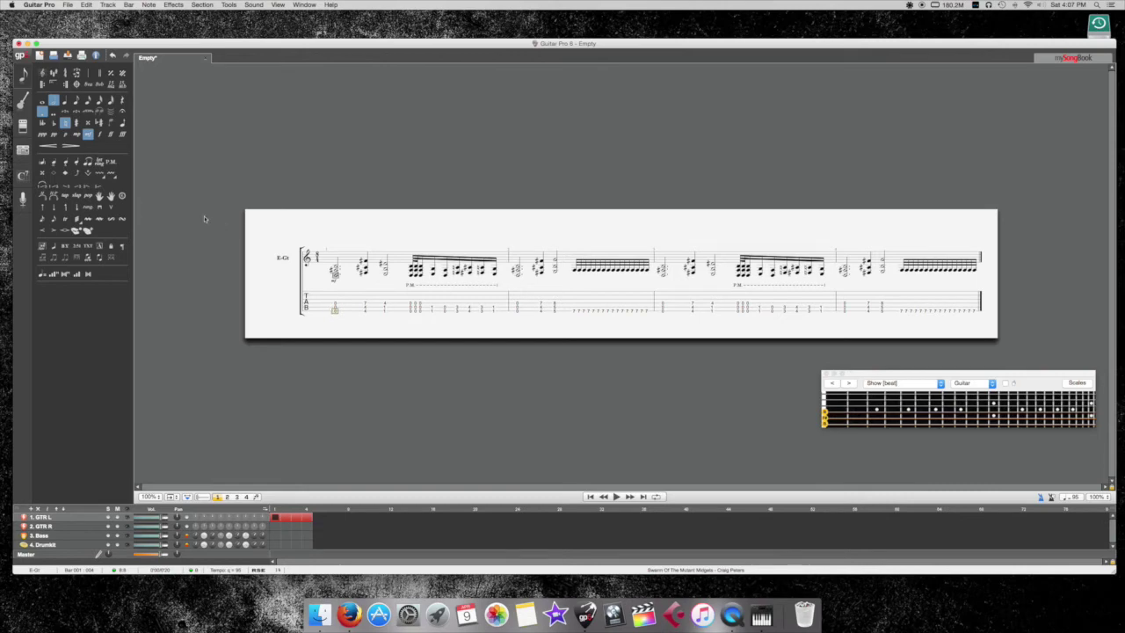
pyautogui.click(366, 311)
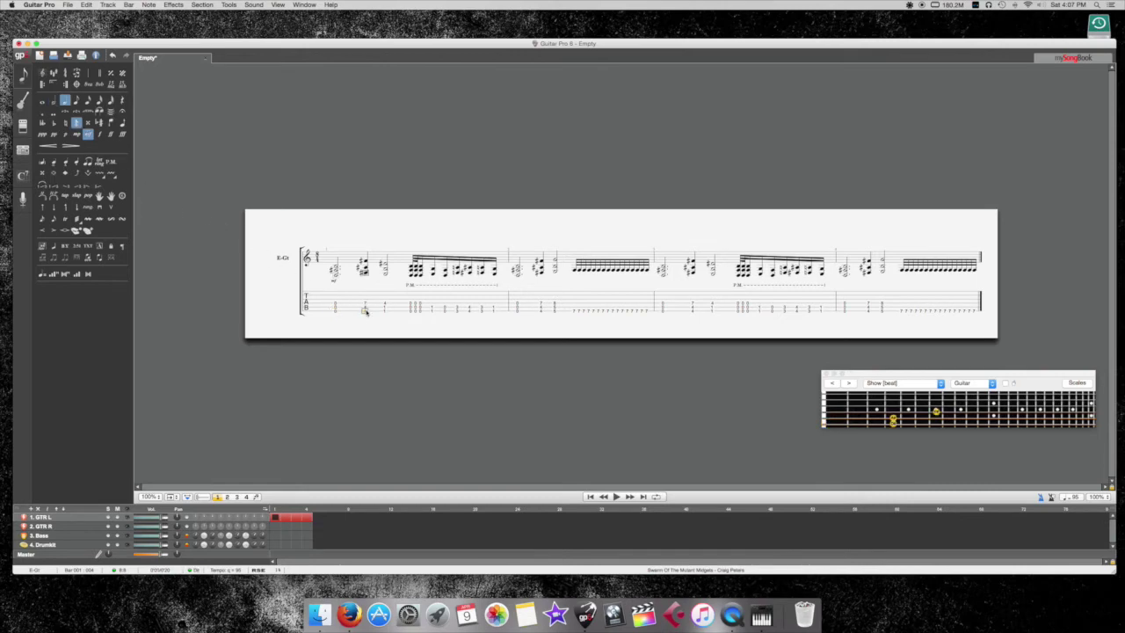
pyautogui.click(46, 545)
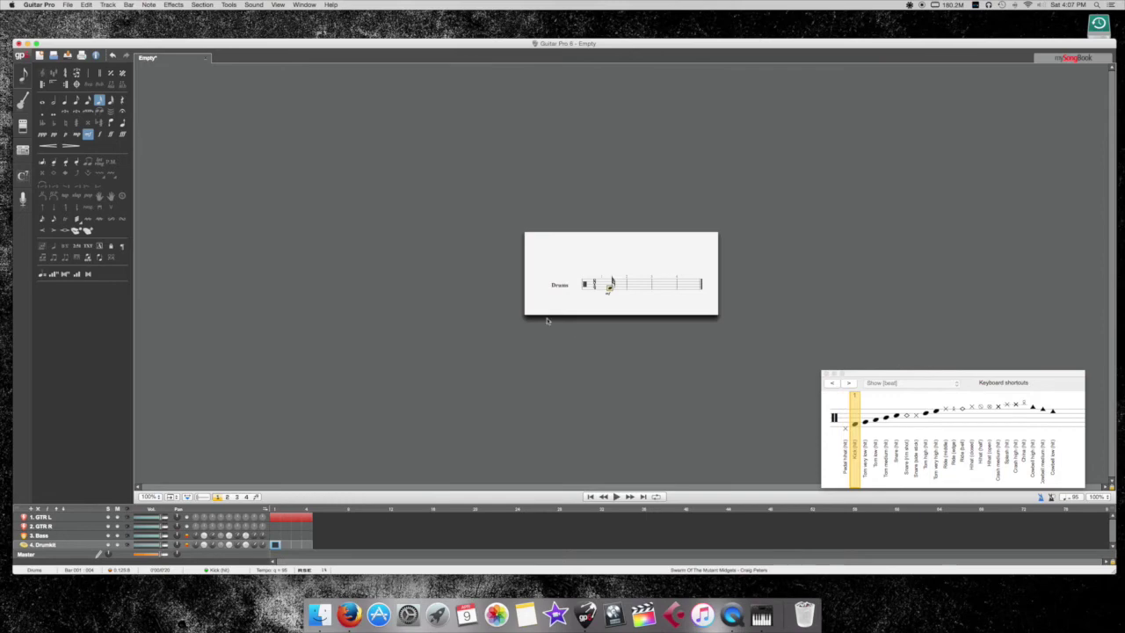
pyautogui.click(55, 100)
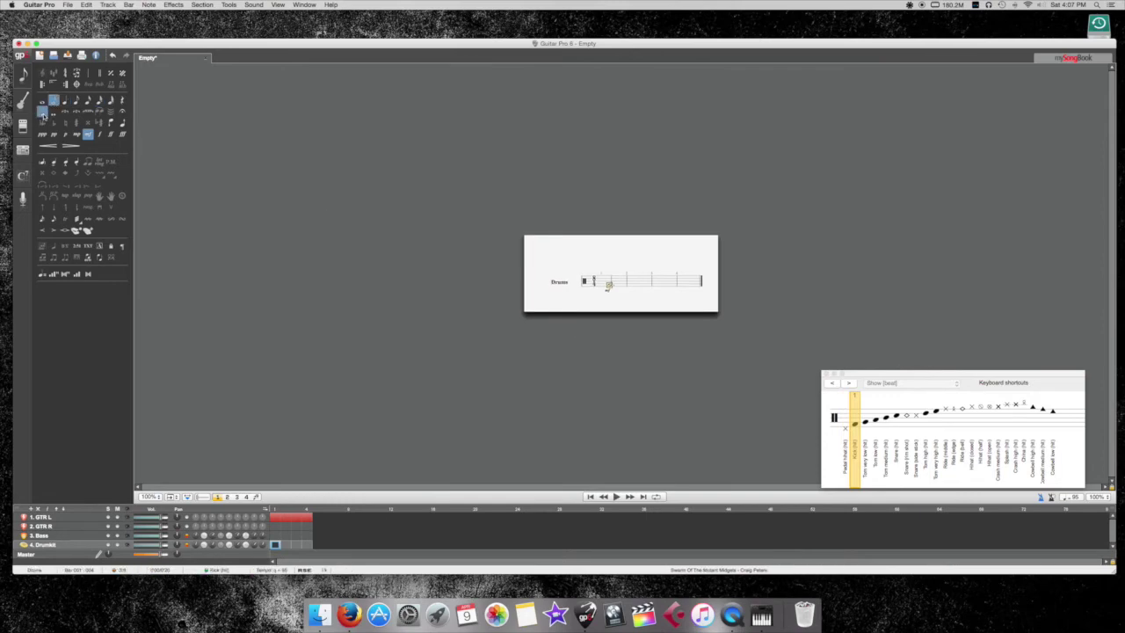
# Add a second kick in bar 1 of the Drumkit track as a quarter note and play the bar.
pyautogui.press('Right')
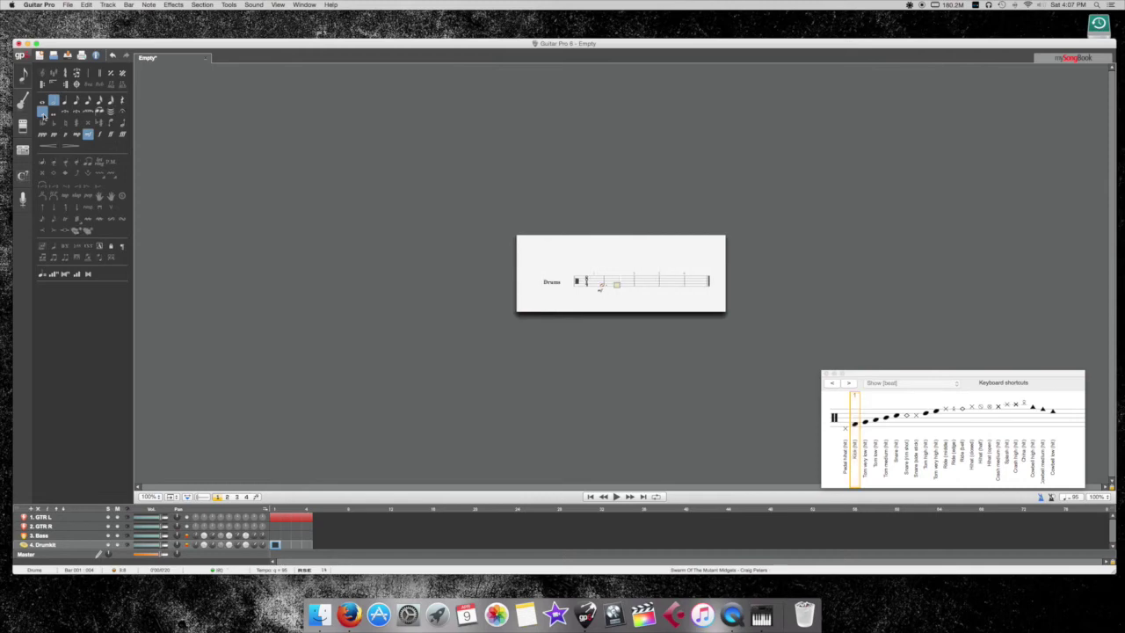
pyautogui.write('36')
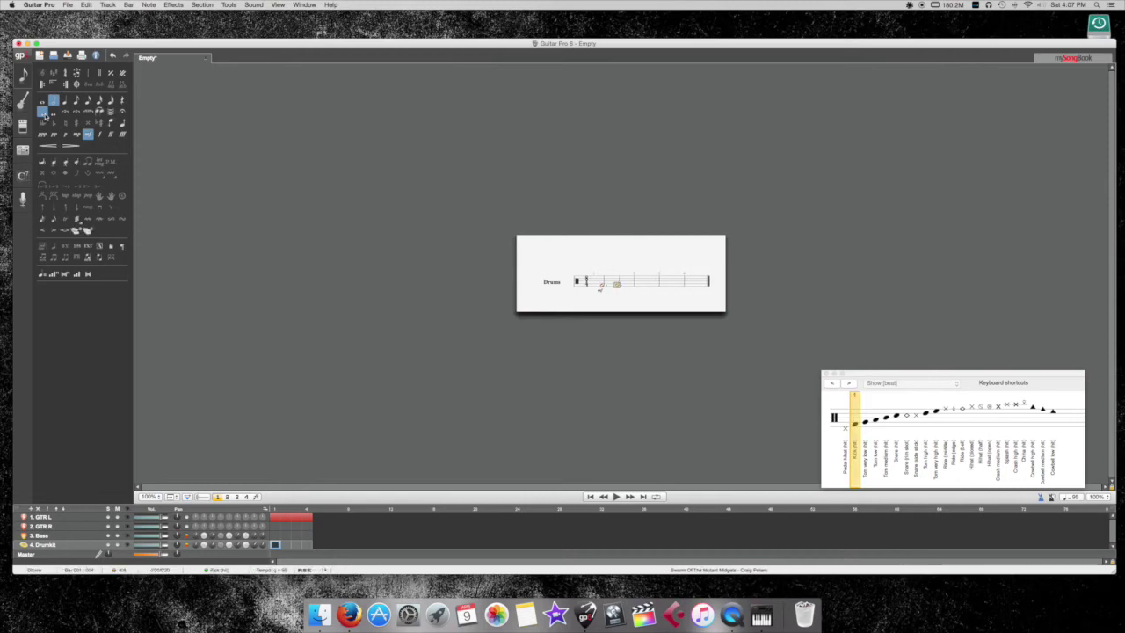
pyautogui.click(65, 100)
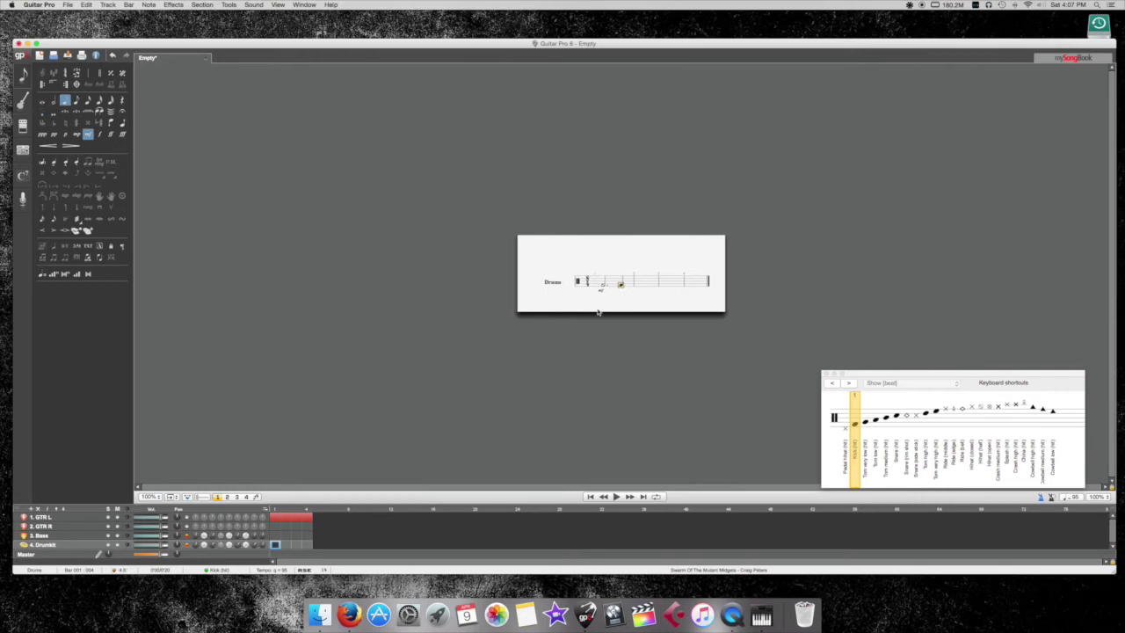
pyautogui.click(639, 287)
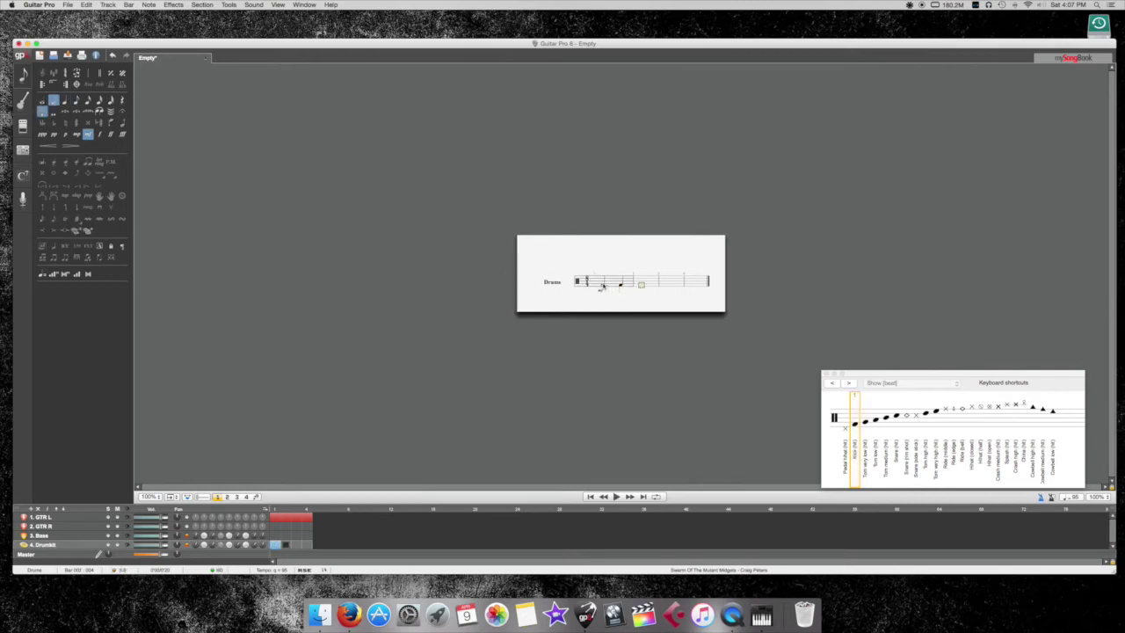
pyautogui.click(629, 290)
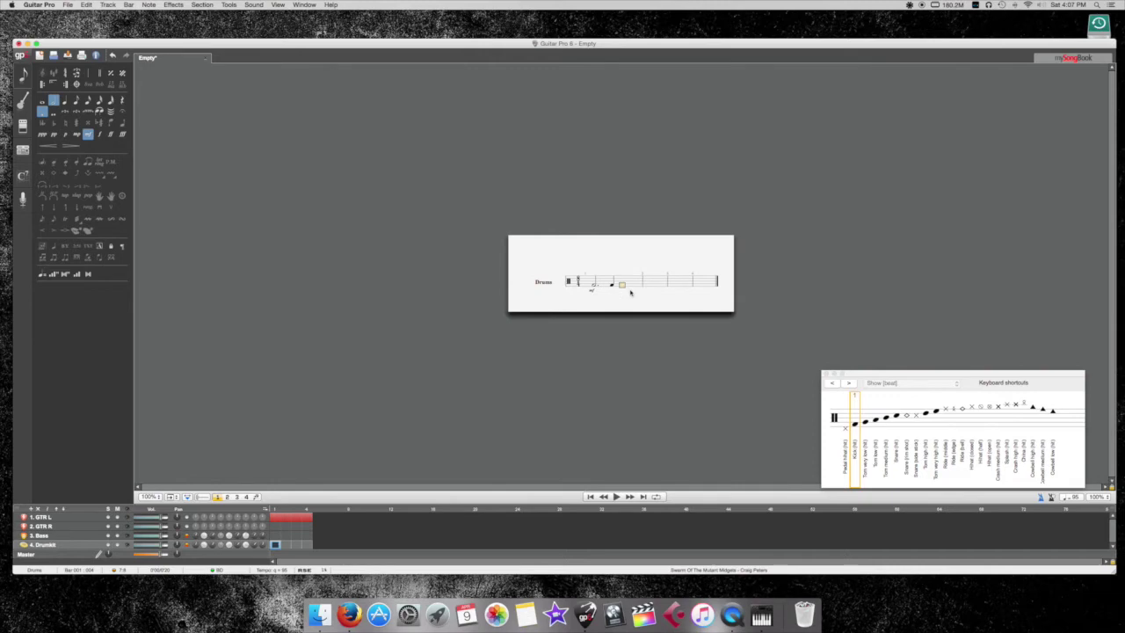
pyautogui.press('space')
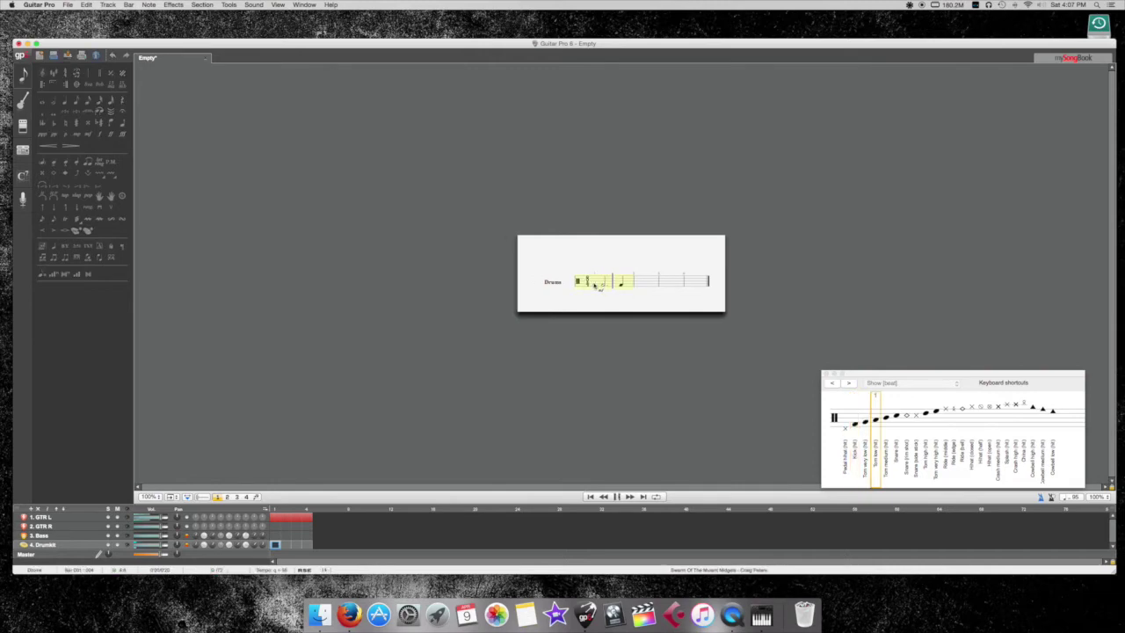
pyautogui.press('space')
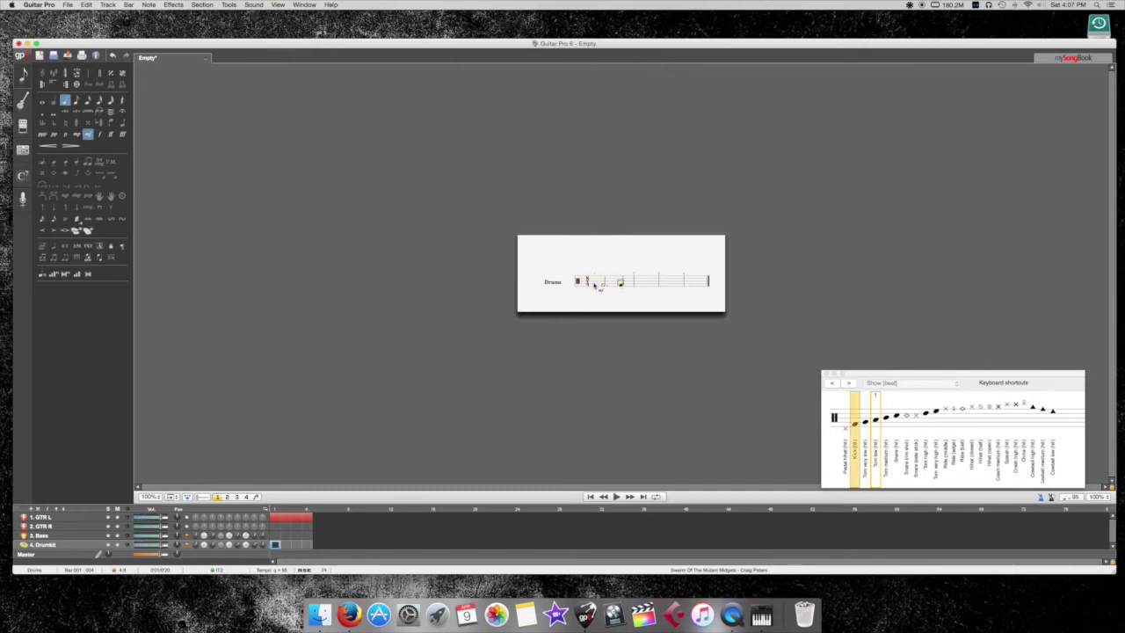
# Add a third kick after the quarter-note kick in bar 1 and play the result.
pyautogui.press('Right')
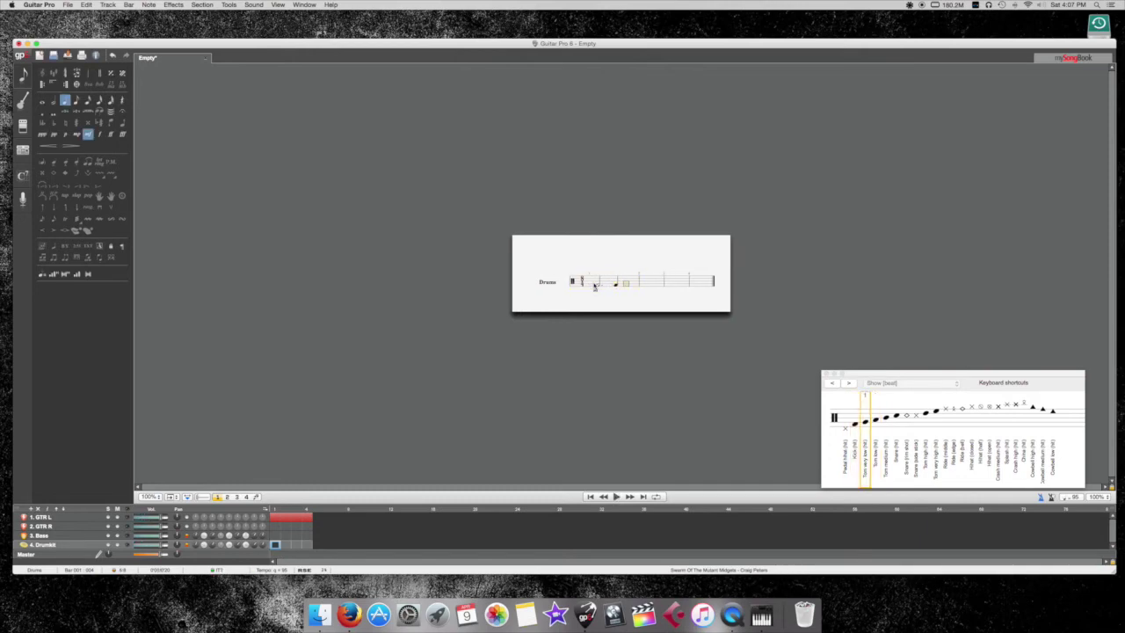
pyautogui.press('Down')
pyautogui.press('Return')
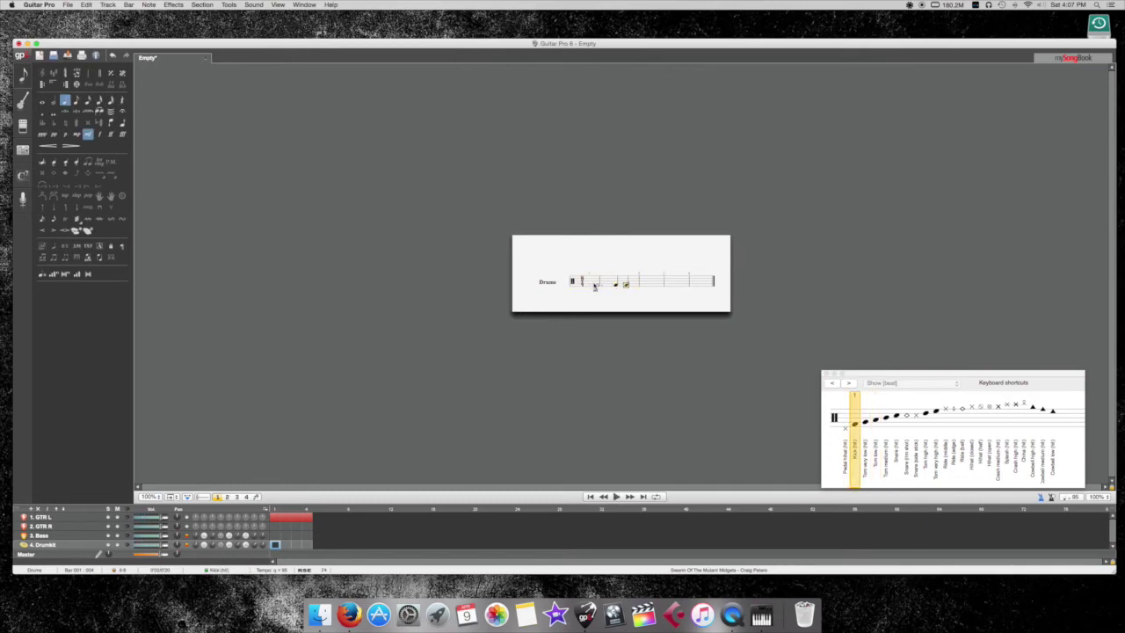
pyautogui.press('space')
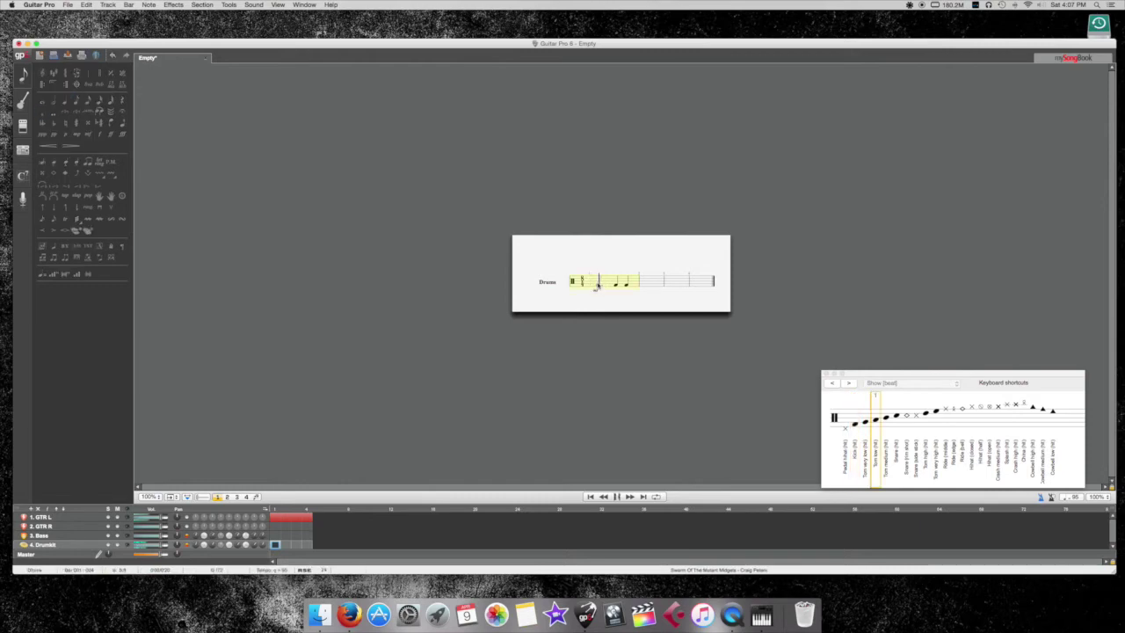
pyautogui.press('space')
# Check the duration of the third GTR L chord and make the third kick in the Drumkit track a half note.
pyautogui.click(60, 518)
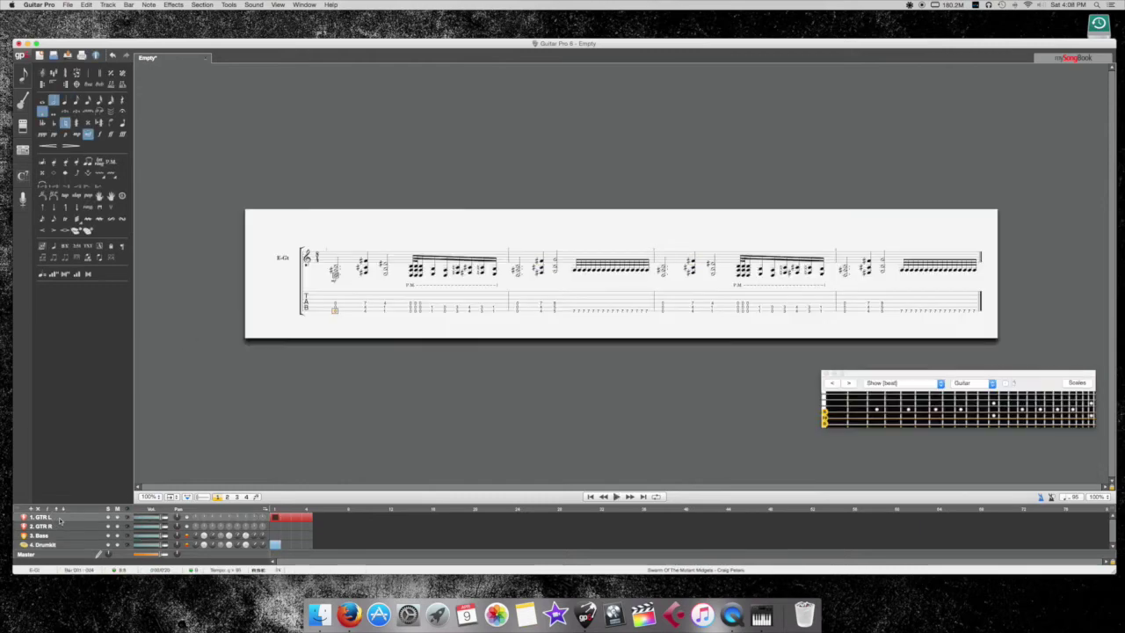
pyautogui.click(385, 309)
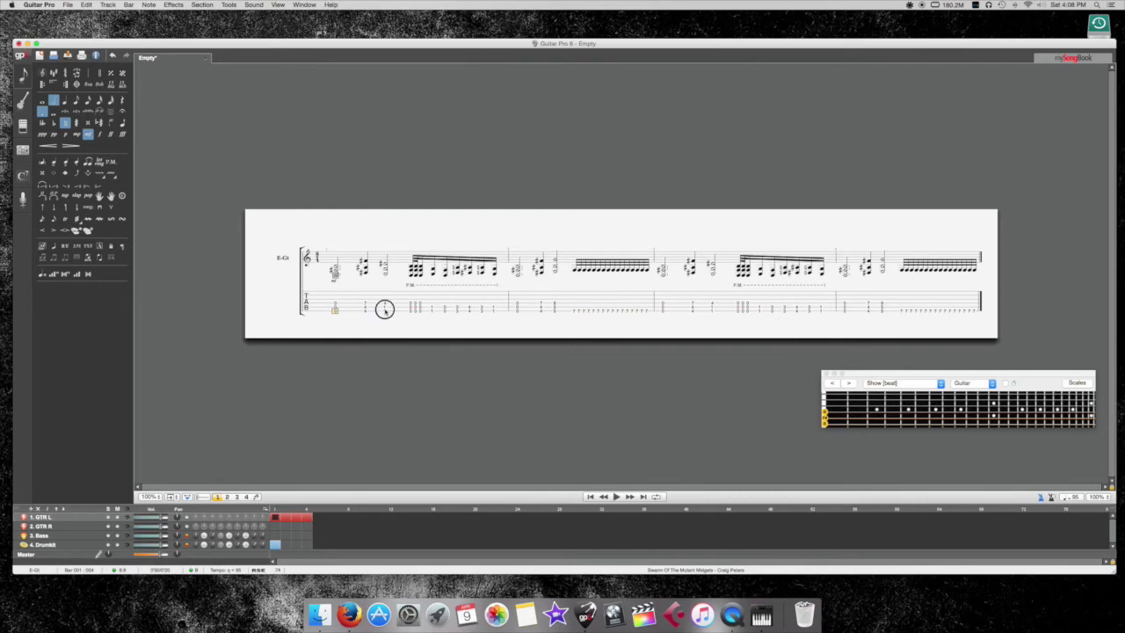
pyautogui.click(68, 545)
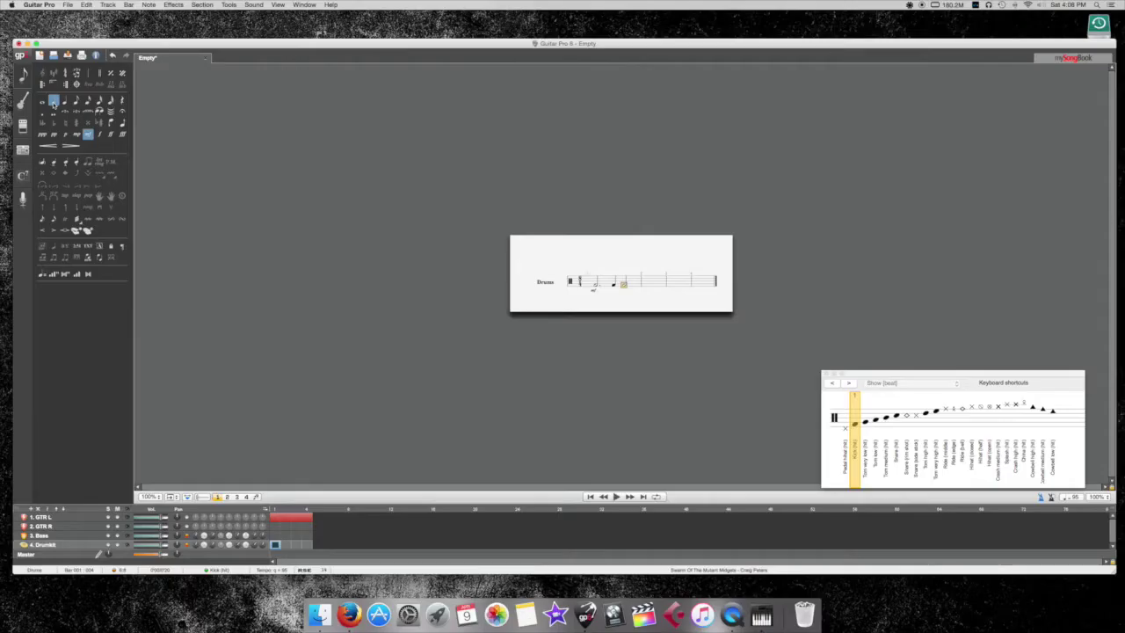
# Play the drum part from the first kick of bar 1 and stop the playback.
pyautogui.click(595, 284)
pyautogui.press('space')
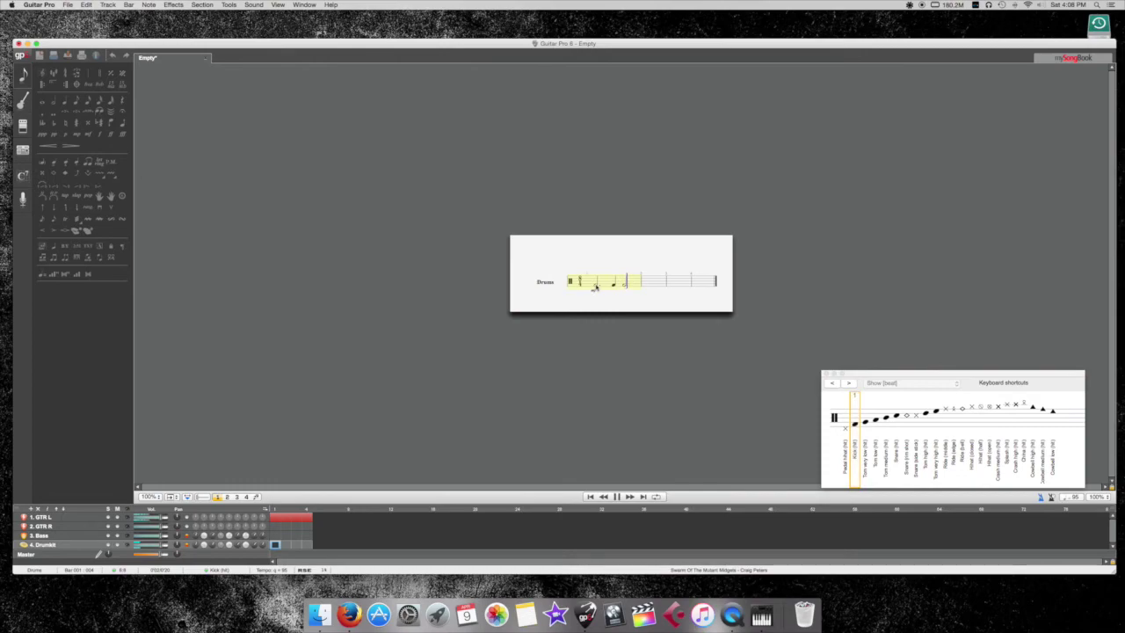
pyautogui.press('space')
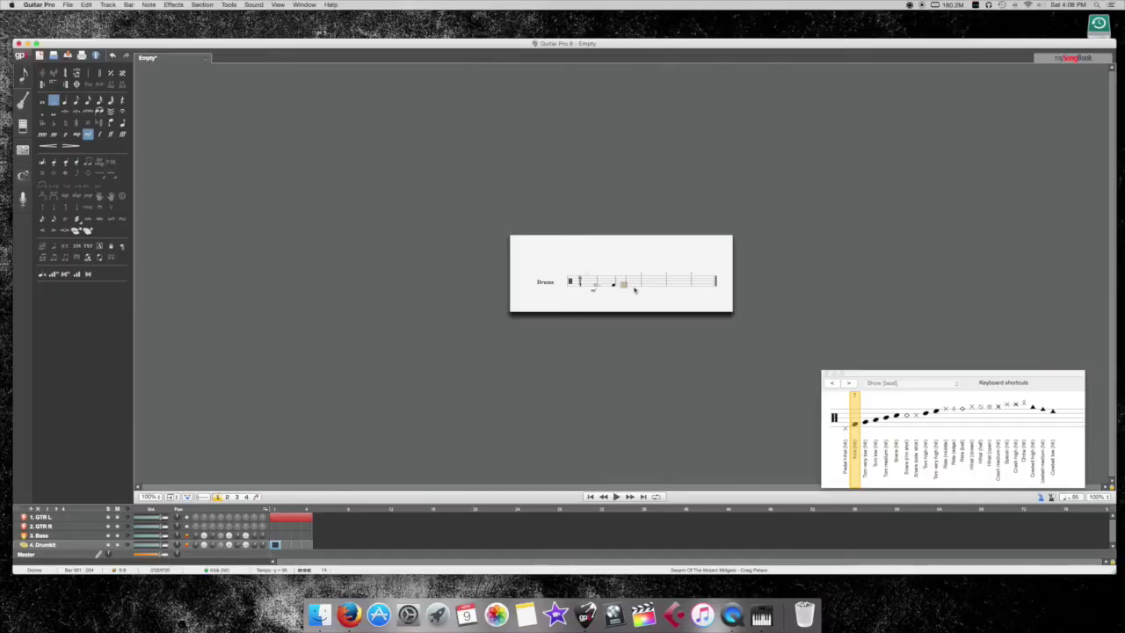
# Add three very low tom hits after the third kick in bar 1: two thirty-second notes and one sixteenth note.
pyautogui.press('Up')
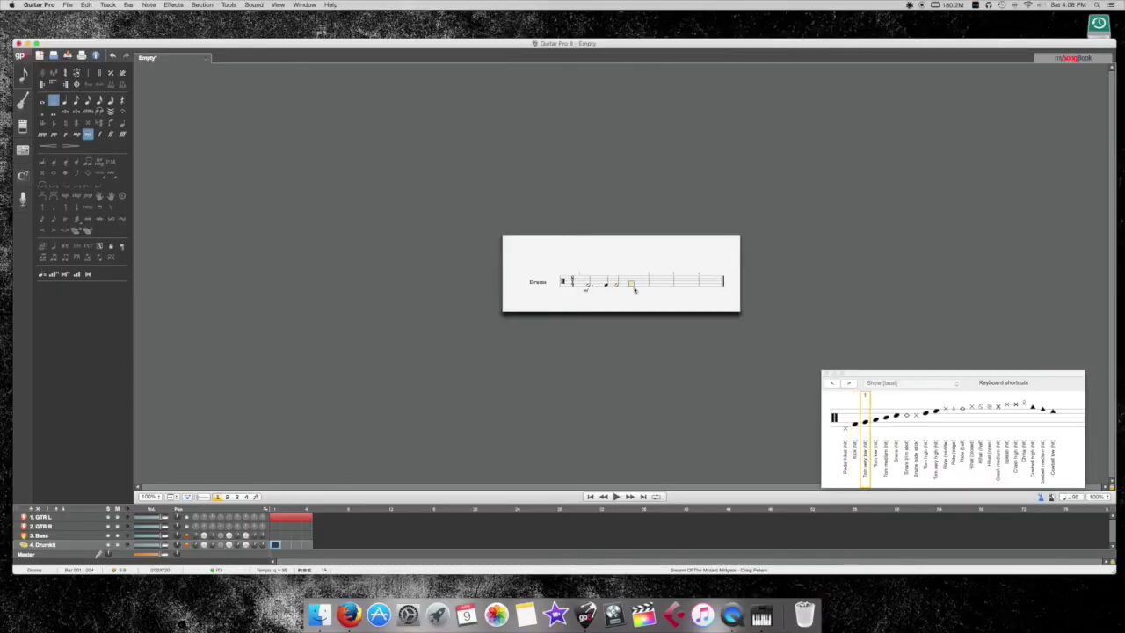
pyautogui.click(99, 100)
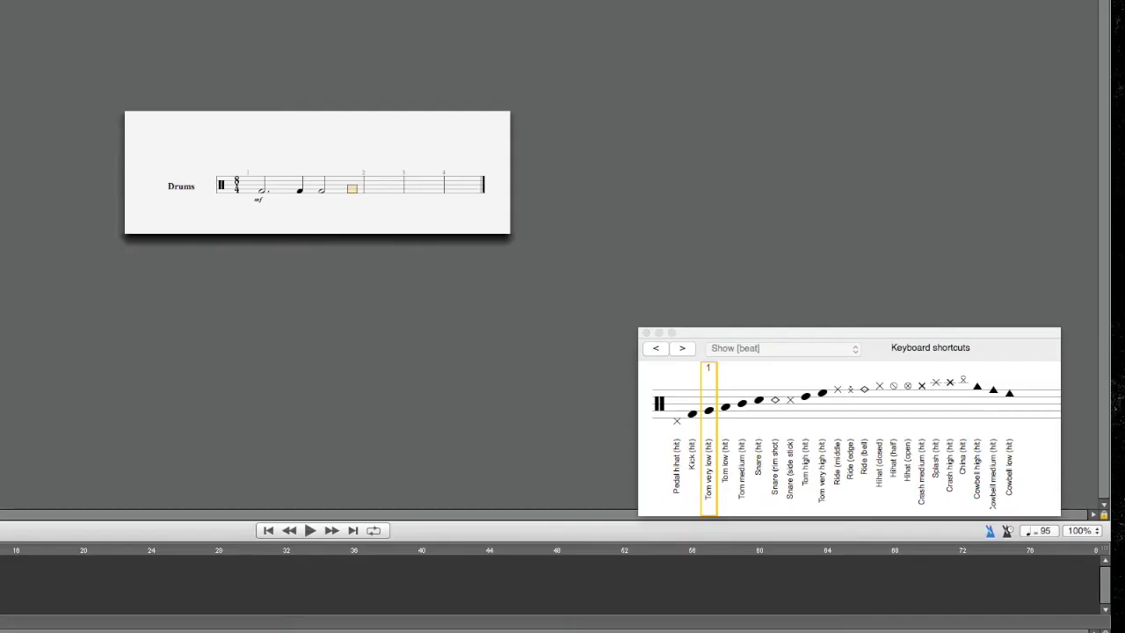
pyautogui.press('Return')
pyautogui.press('Return')
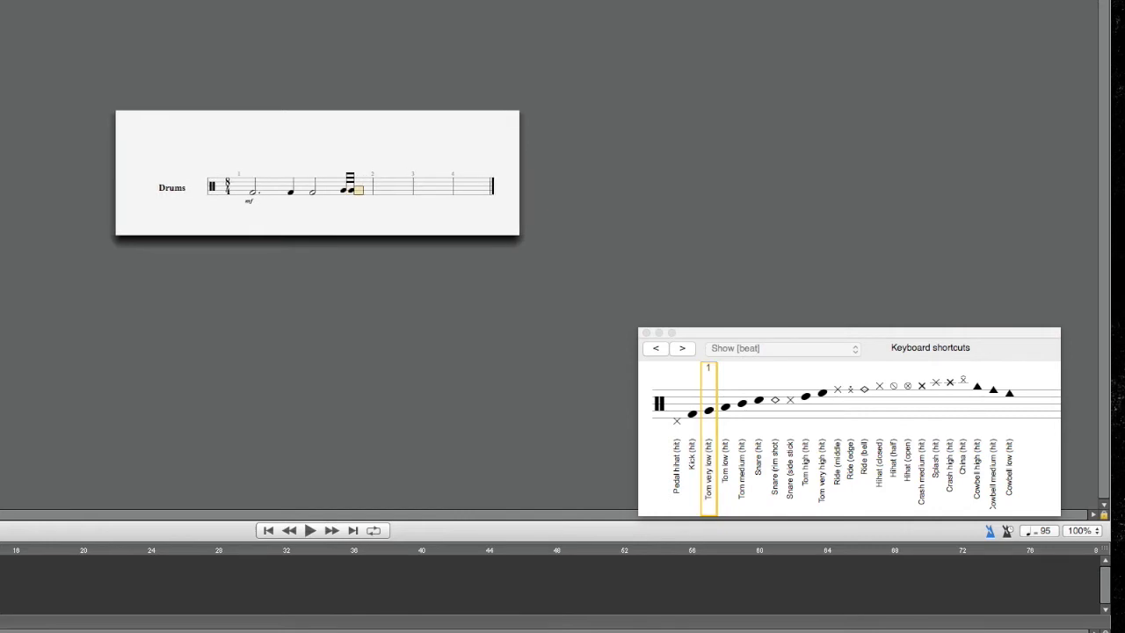
pyautogui.press('Return')
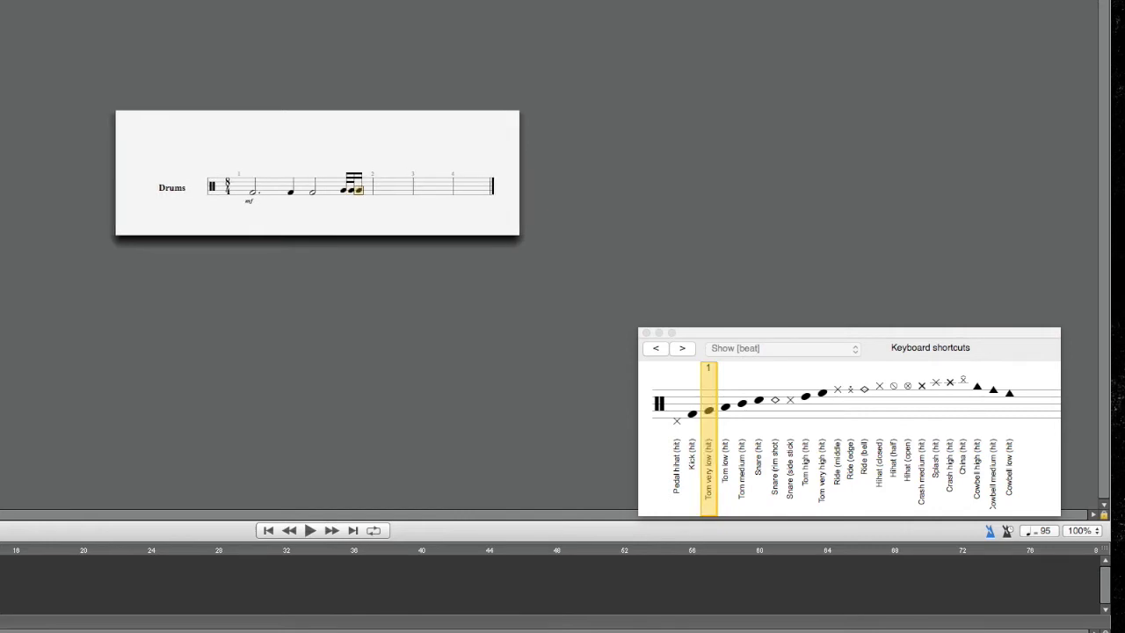
# Continue the fill with two low tom and two medium tom sixteenth notes, and play bar 1.
pyautogui.press('Up')
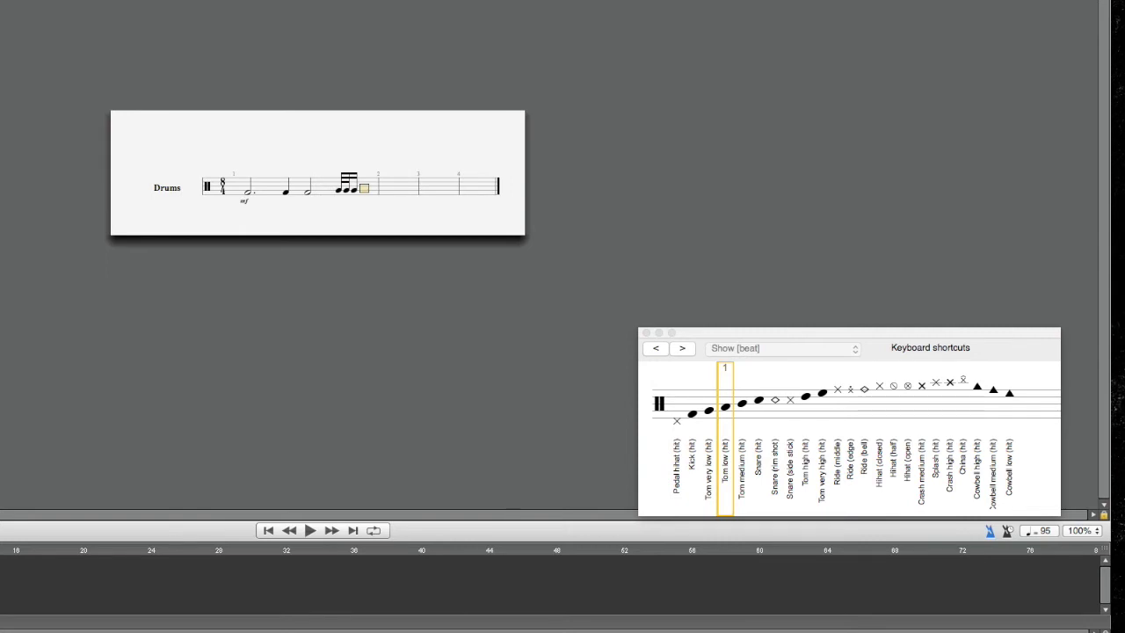
pyautogui.press('Return')
pyautogui.press('Return')
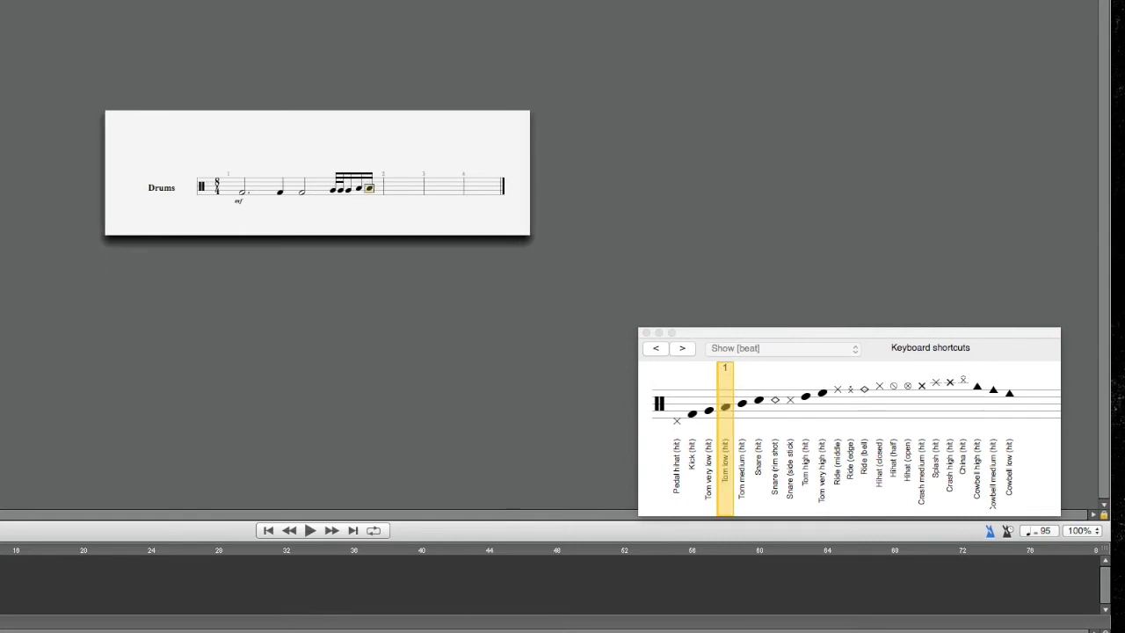
pyautogui.press('Up')
pyautogui.press('Return')
pyautogui.press('Return')
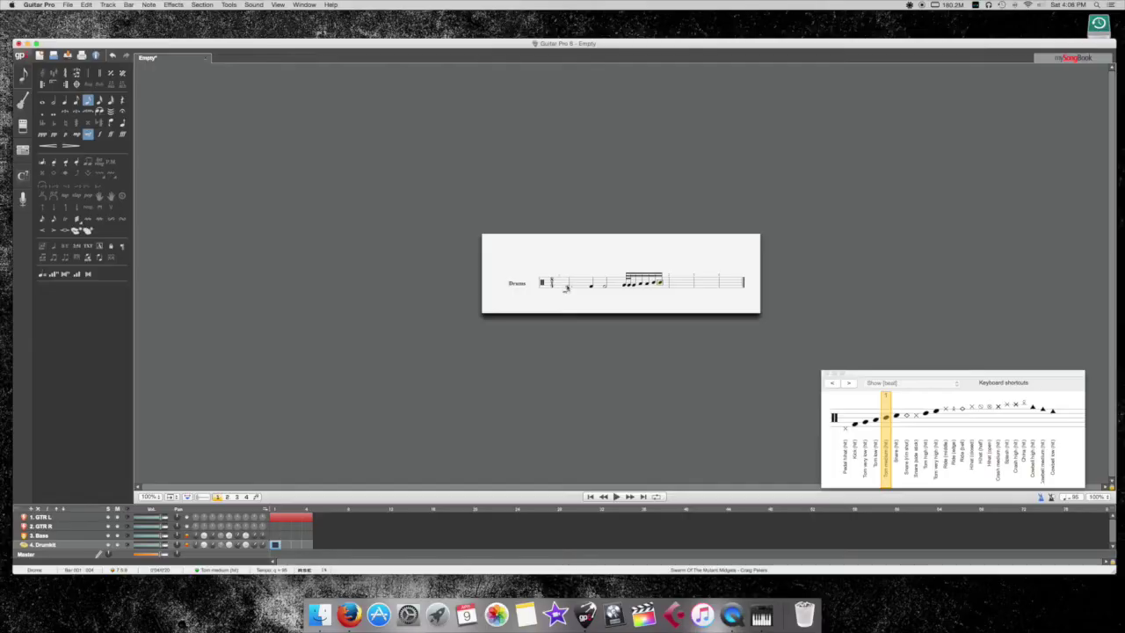
pyautogui.press('space')
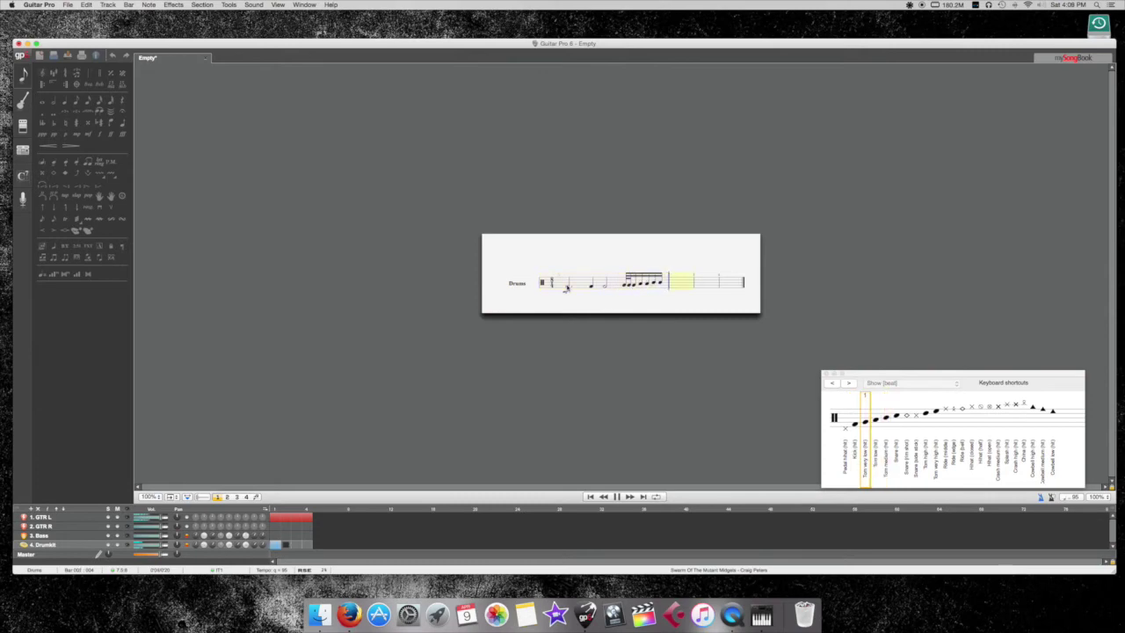
pyautogui.press('space')
# Finish the bar 1 fill with a high tom and a snare hit as sixteenth notes.
pyautogui.click(660, 283)
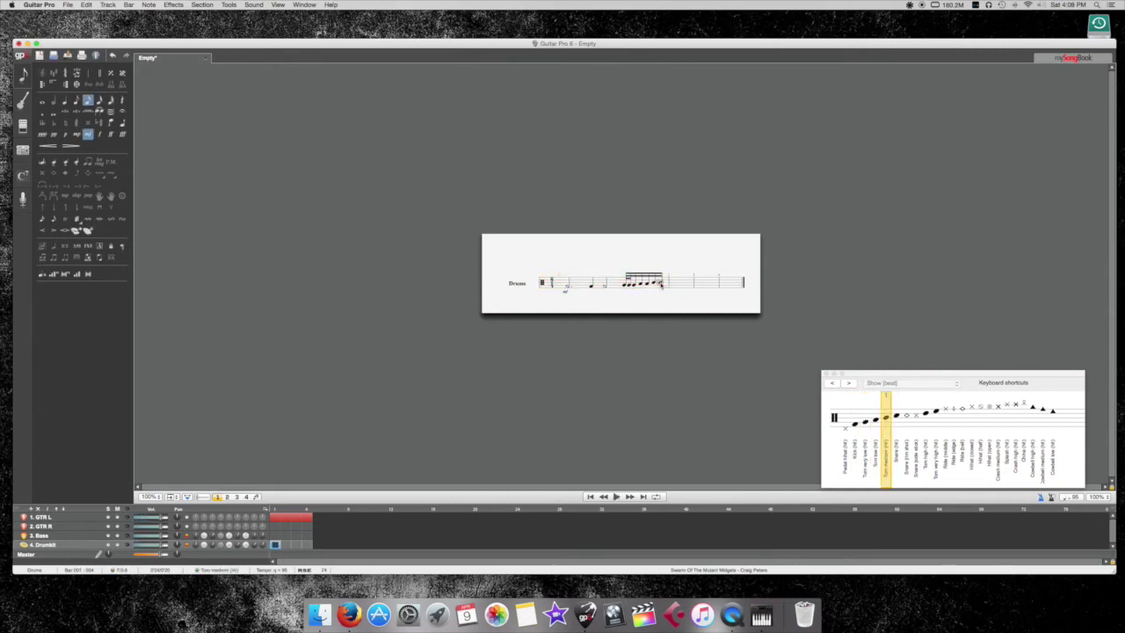
pyautogui.press('Up')
pyautogui.press('Up')
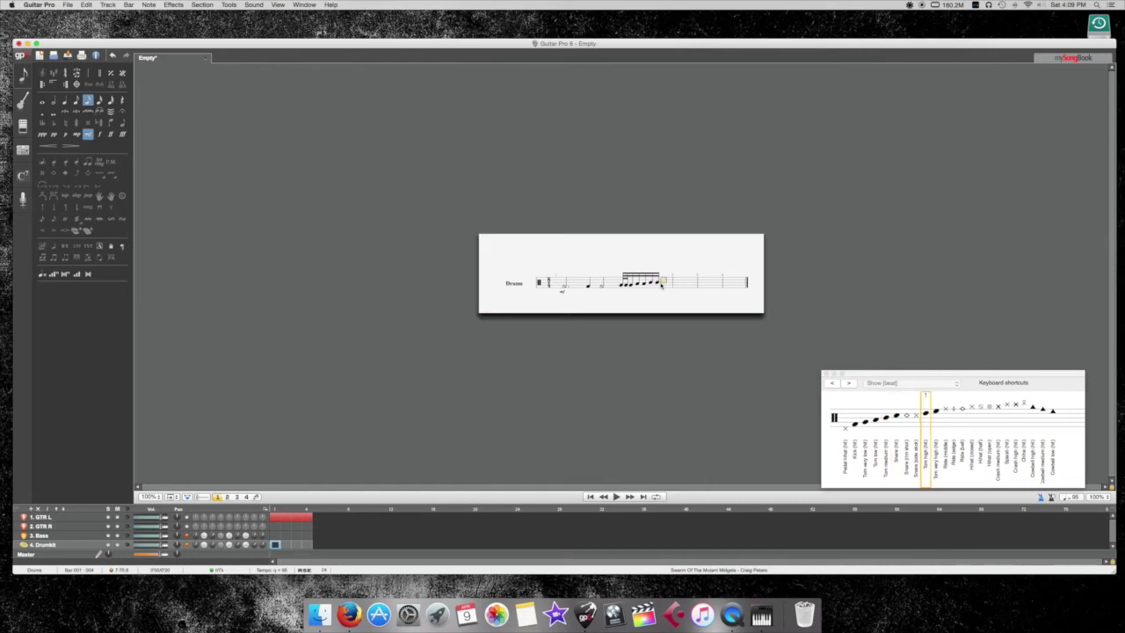
pyautogui.press('Down')
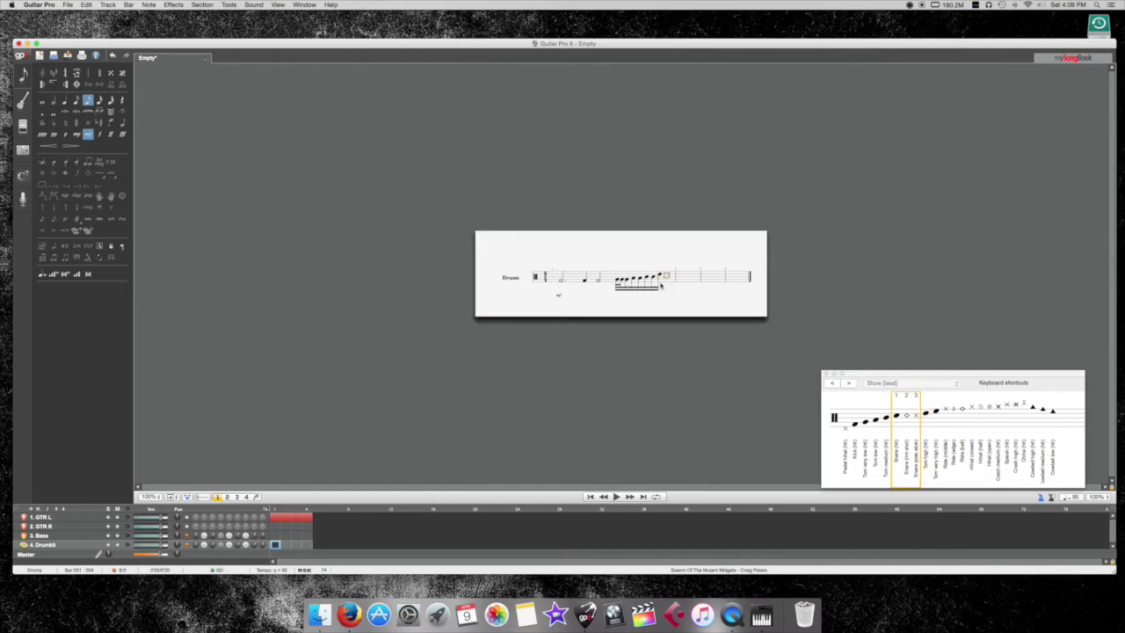
pyautogui.press('1')
# Add a medium crash to the first kick in bar 1 and high crashes to the second and third kicks.
pyautogui.click(559, 280)
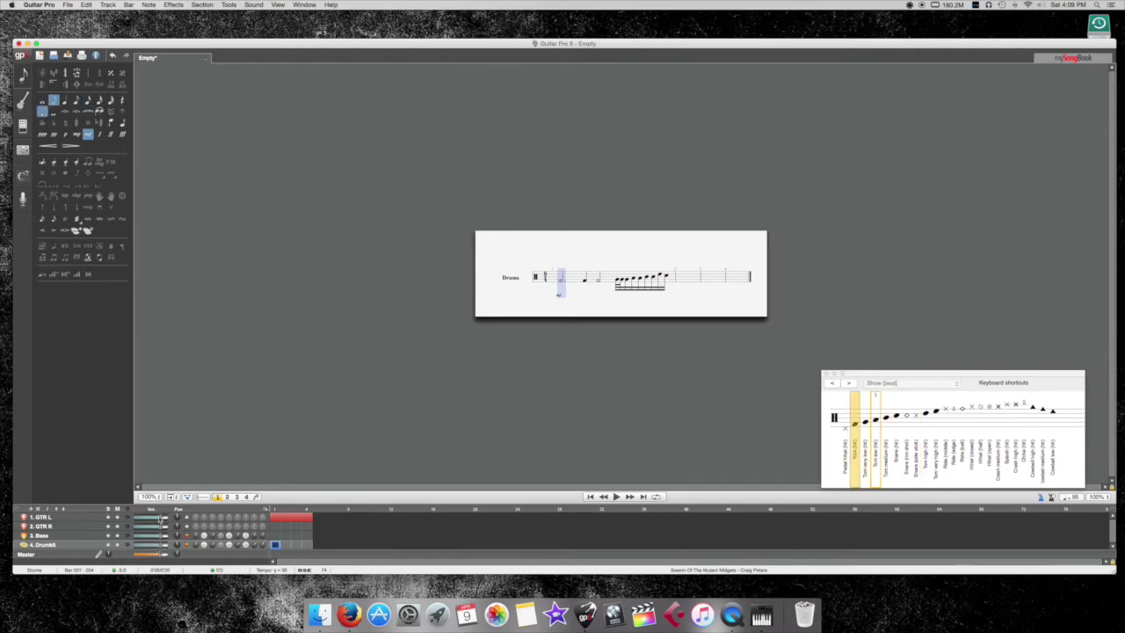
pyautogui.moveTo(158, 525)
pyautogui.click(560, 278)
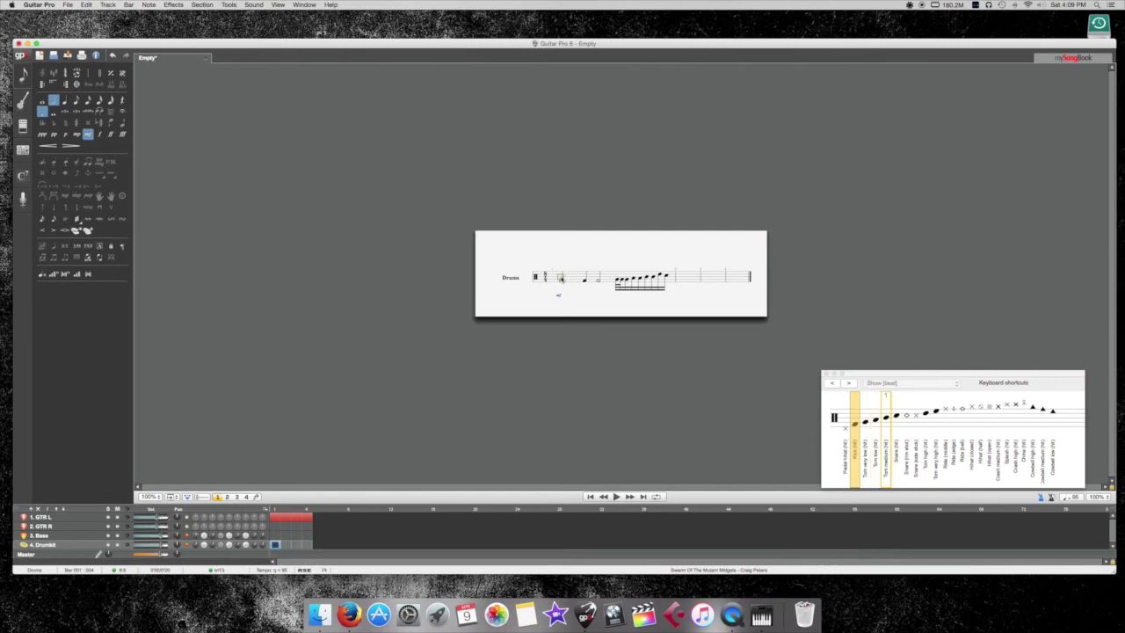
pyautogui.press('Up')
pyautogui.press('Up')
pyautogui.press('Up')
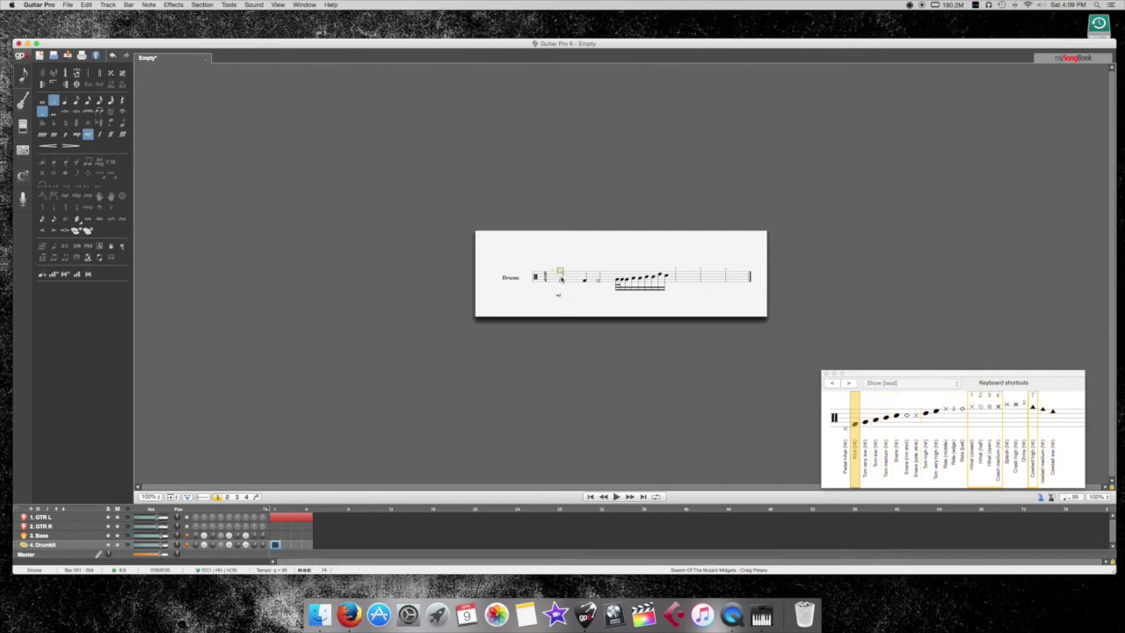
pyautogui.press('Down')
pyautogui.press('Up')
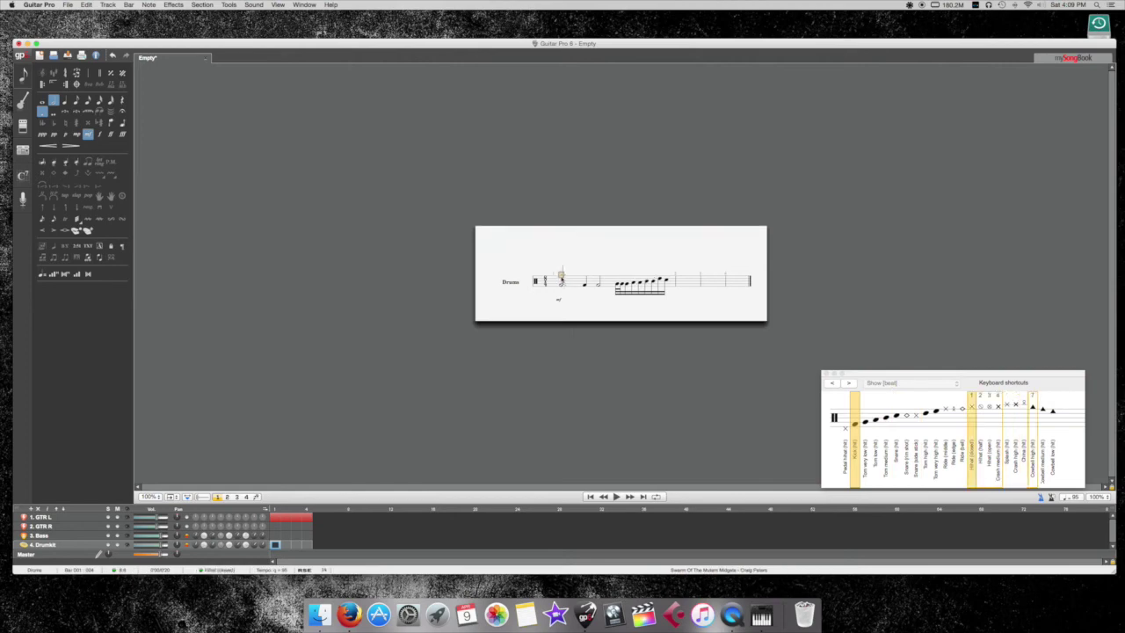
pyautogui.press('Right')
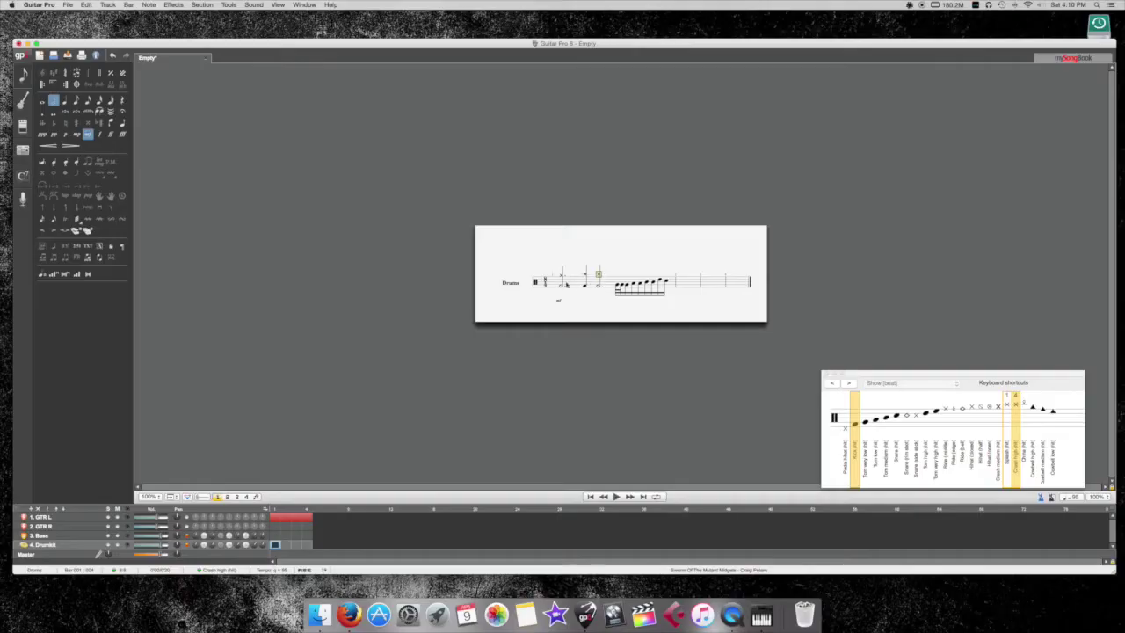
# Play the completed drum bar, view voice 2 of the Drumkit track and return to voice 1.
pyautogui.press('space')
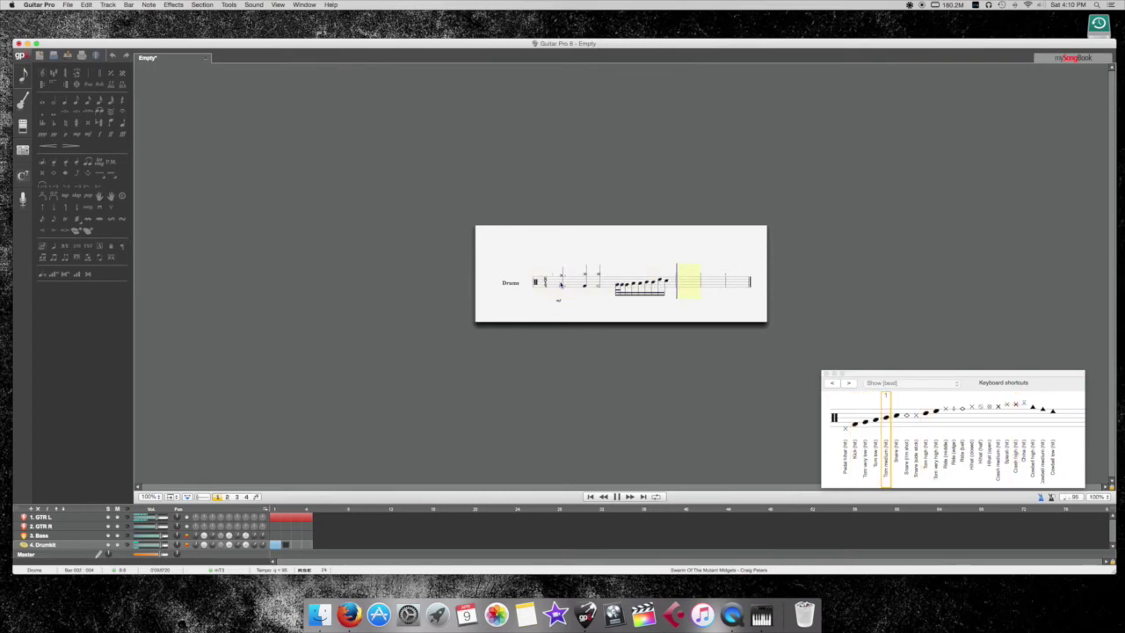
pyautogui.press('space')
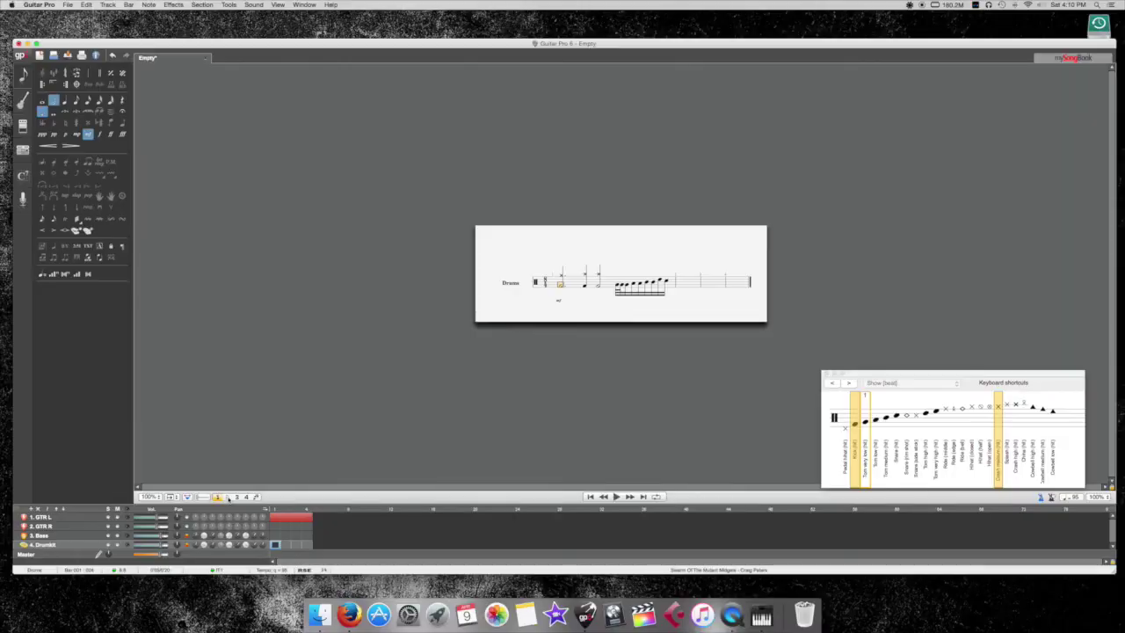
pyautogui.click(227, 497)
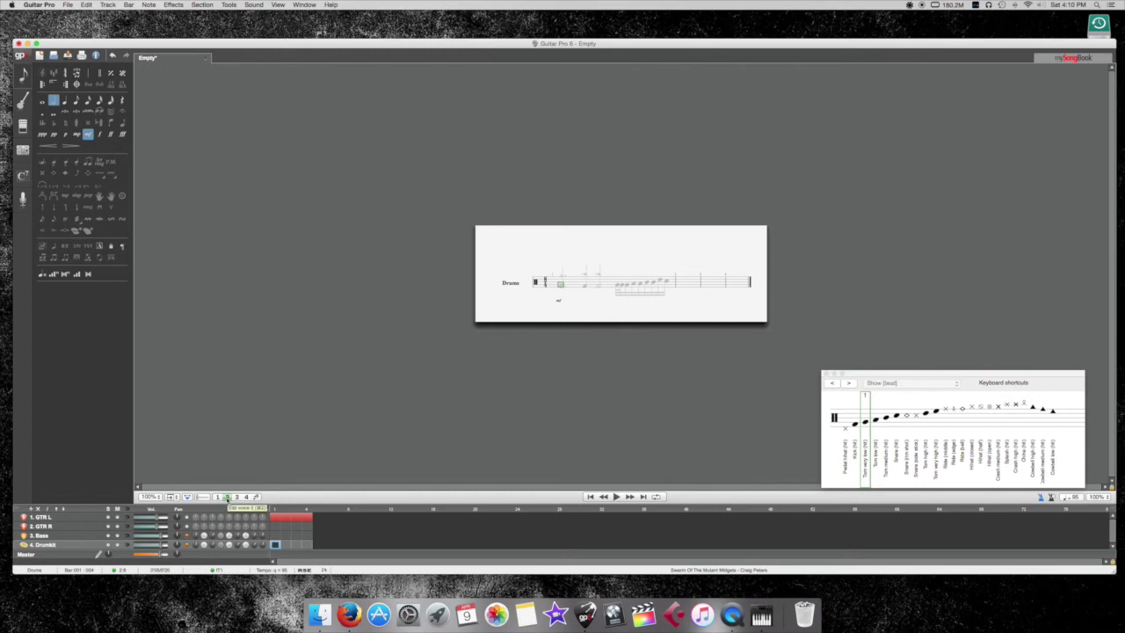
pyautogui.click(217, 498)
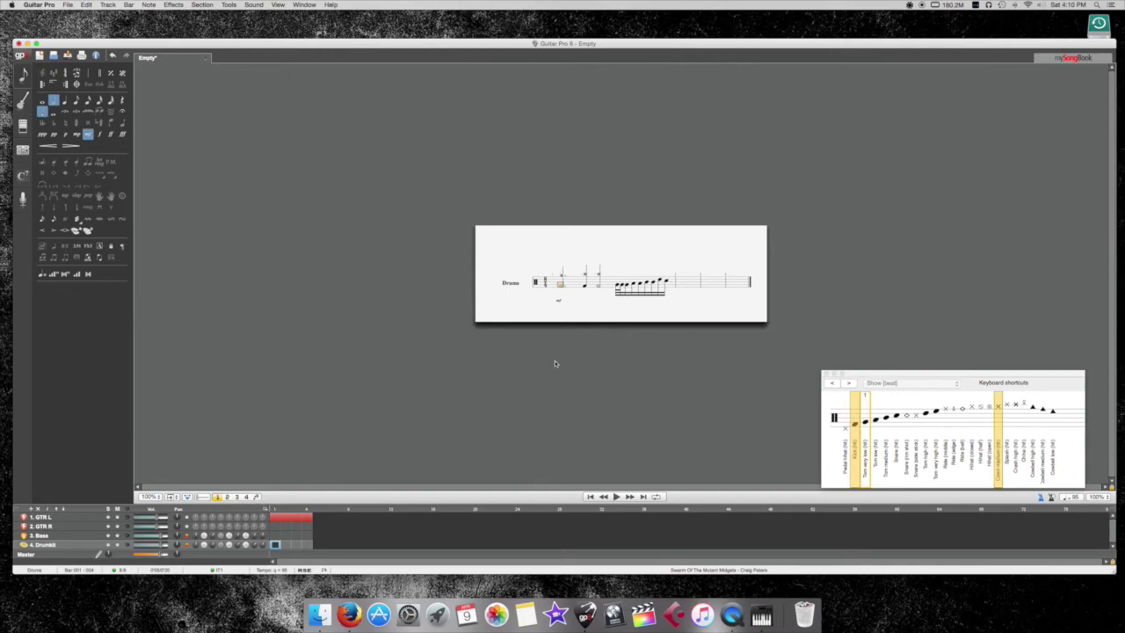
# Copy the three kick-and-crash notes at the start of bar 1 into bar 2 and play bar 2.
pyautogui.moveTo(560, 283); pyautogui.dragTo(597, 283)
pyautogui.press('super+c')
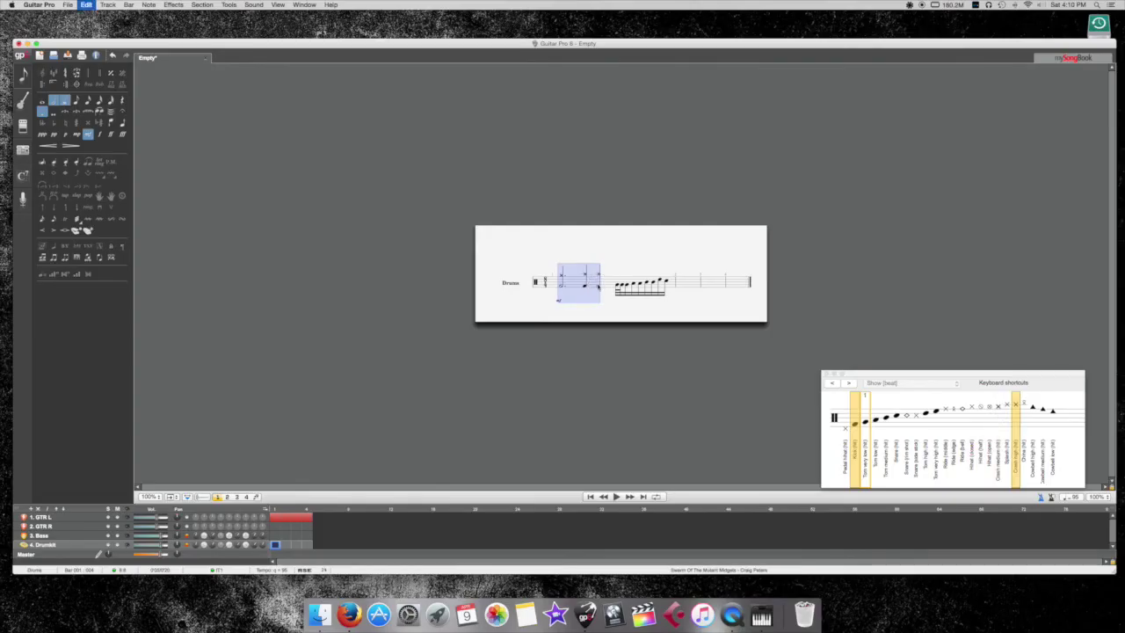
pyautogui.click(680, 286)
pyautogui.press('super+v')
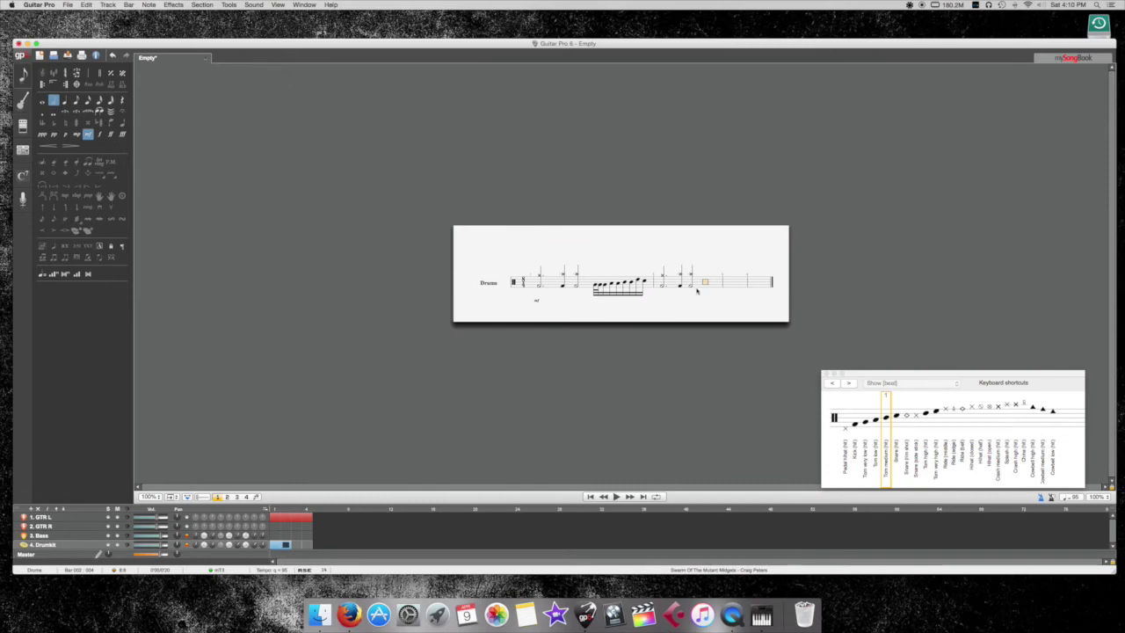
pyautogui.click(660, 285)
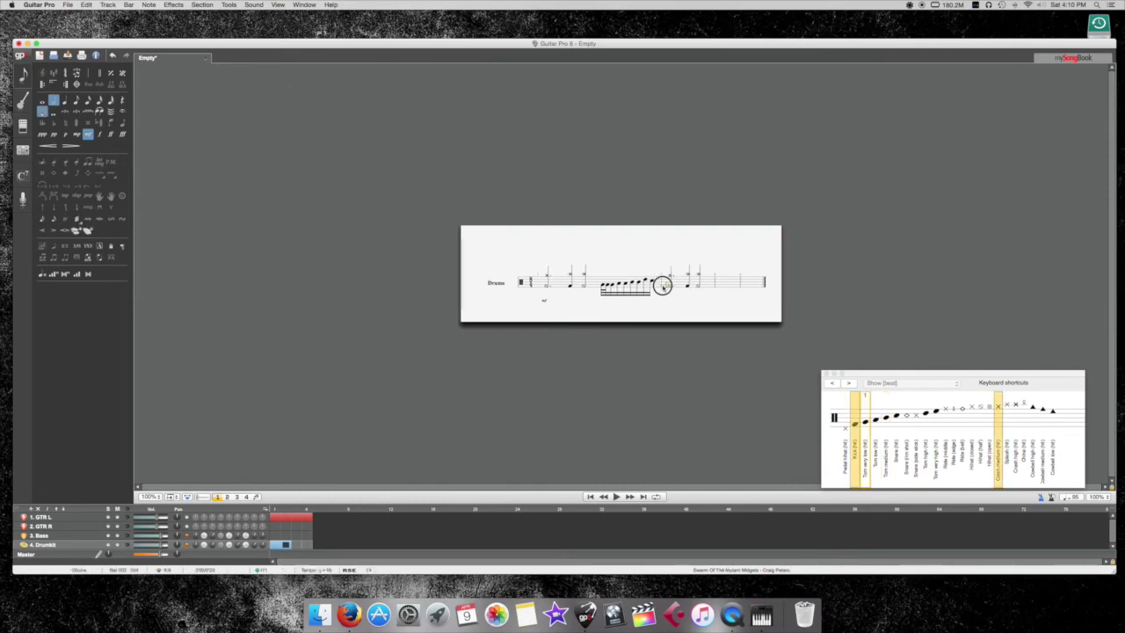
pyautogui.press('space')
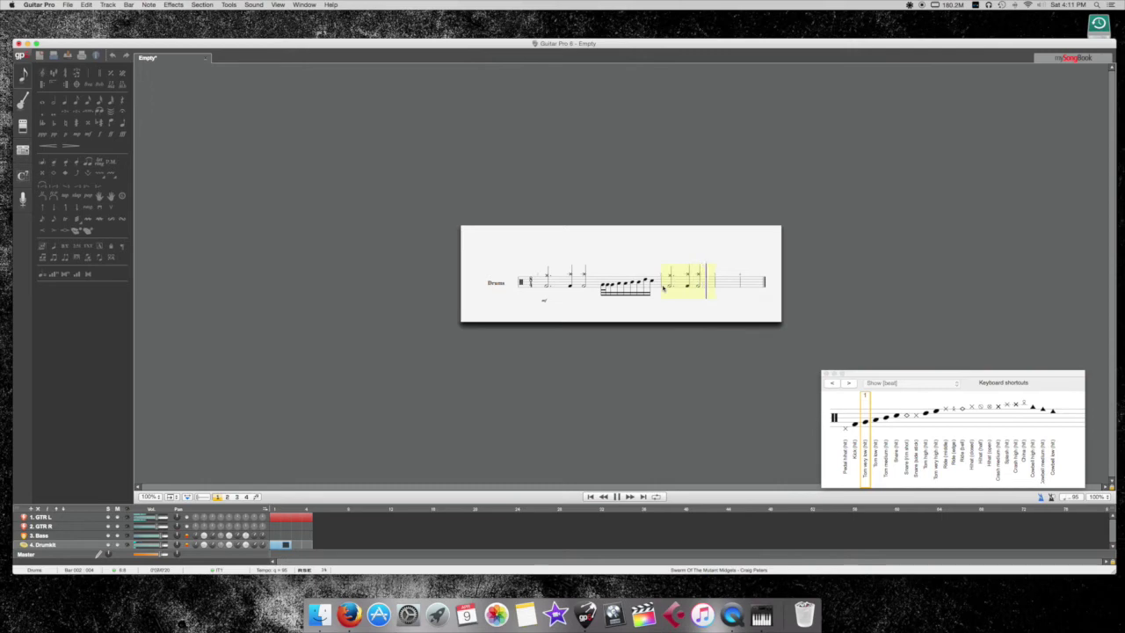
pyautogui.press('space')
# Fill the rest of bar 2 with sixteen thirty-second-note kicks and remove the extra kick from bar 3.
pyautogui.click(697, 290)
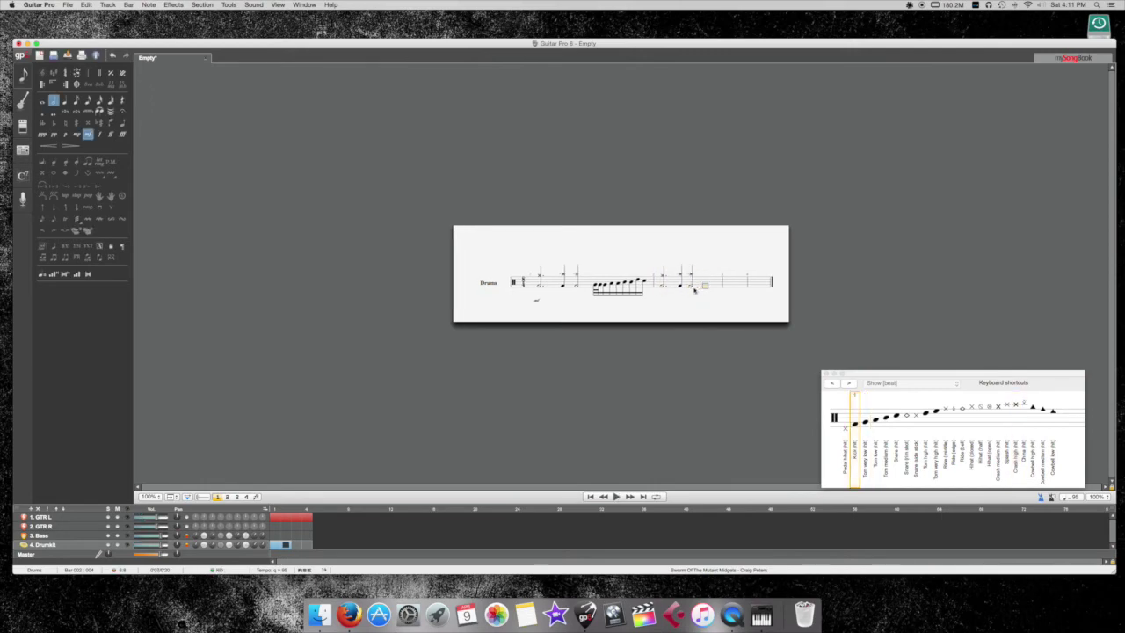
pyautogui.click(99, 101)
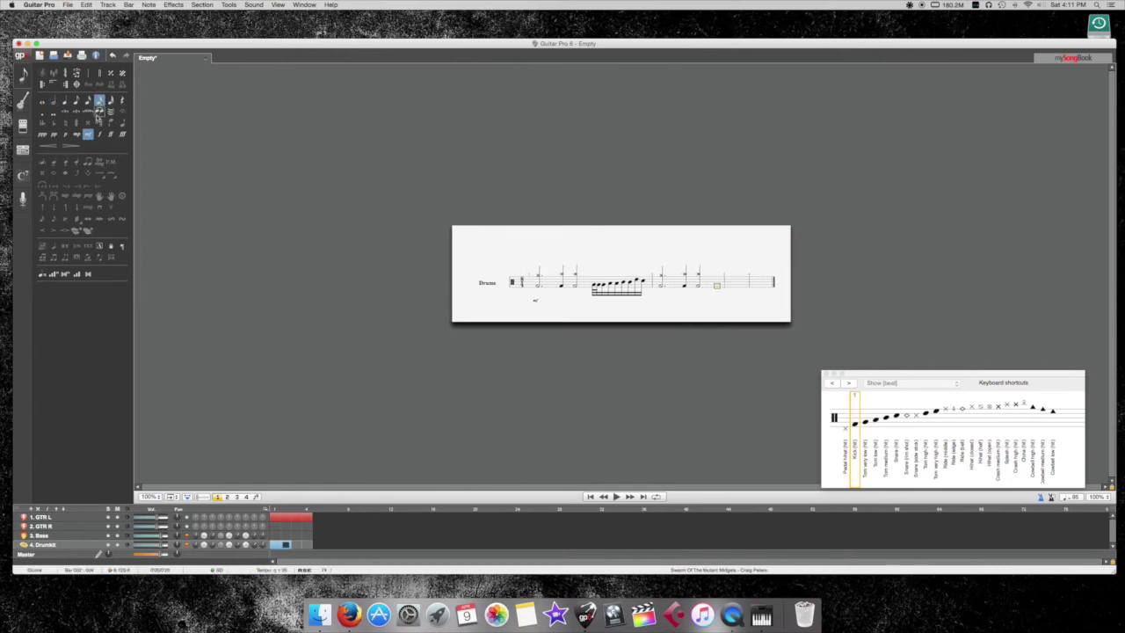
pyautogui.press('1')
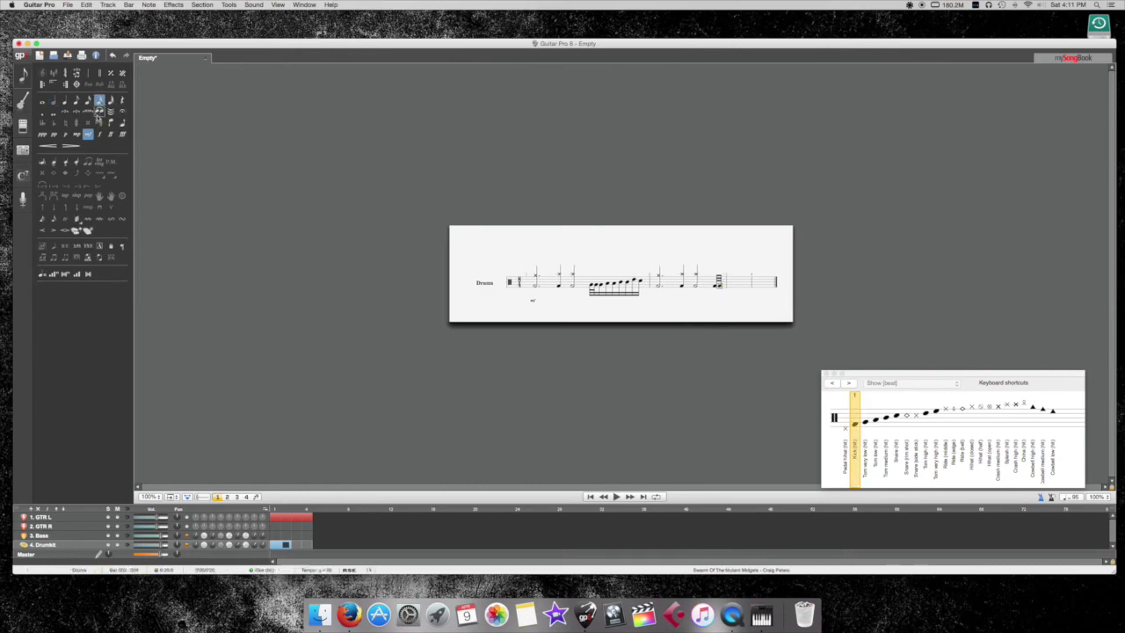
pyautogui.press('1')
pyautogui.press('1')
pyautogui.press('1')
pyautogui.press('1')
pyautogui.press('1')
pyautogui.press('1')
pyautogui.press('1')
pyautogui.press('1')
pyautogui.press('1')
pyautogui.press('1')
pyautogui.press('1')
pyautogui.press('1')
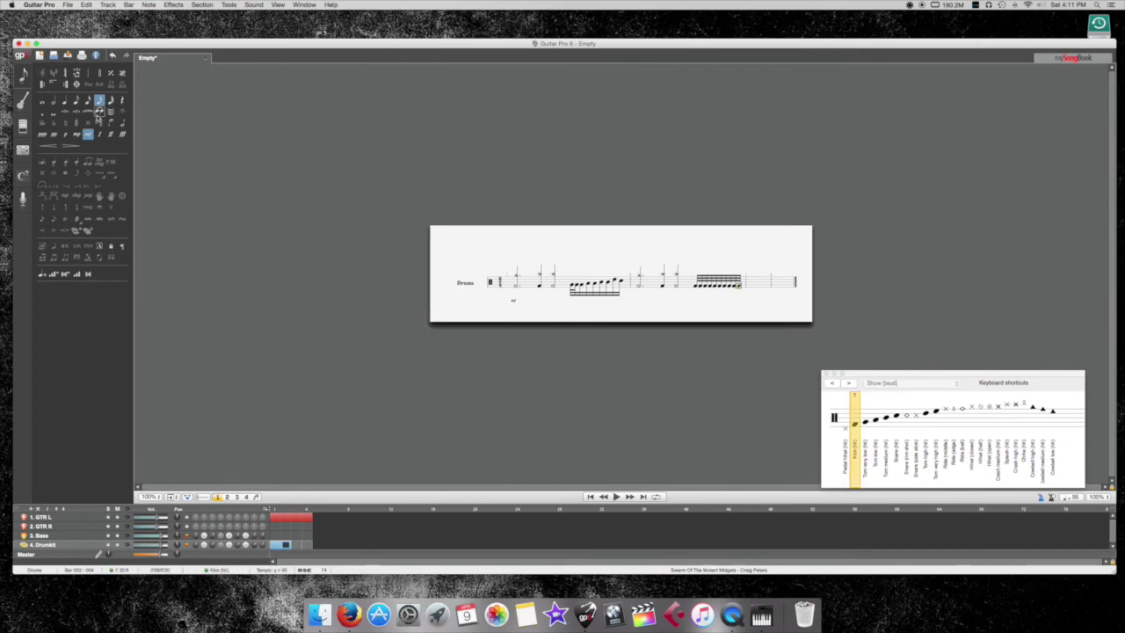
pyautogui.press('1')
pyautogui.press('1')
pyautogui.press('1')
pyautogui.press('1')
pyautogui.press('1')
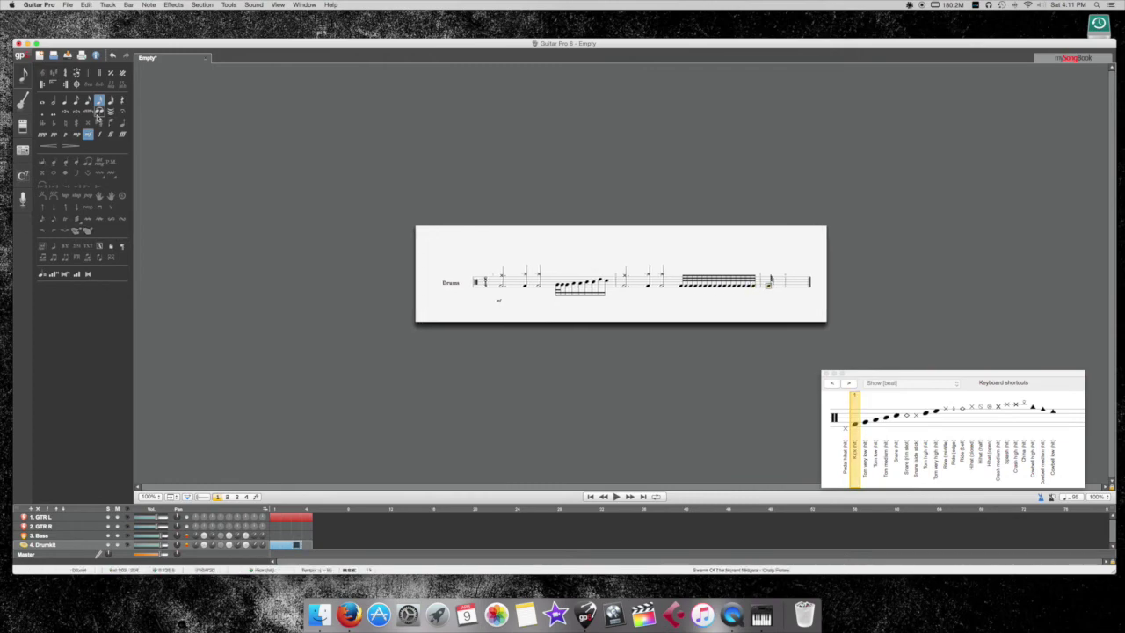
pyautogui.press('BackSpace')
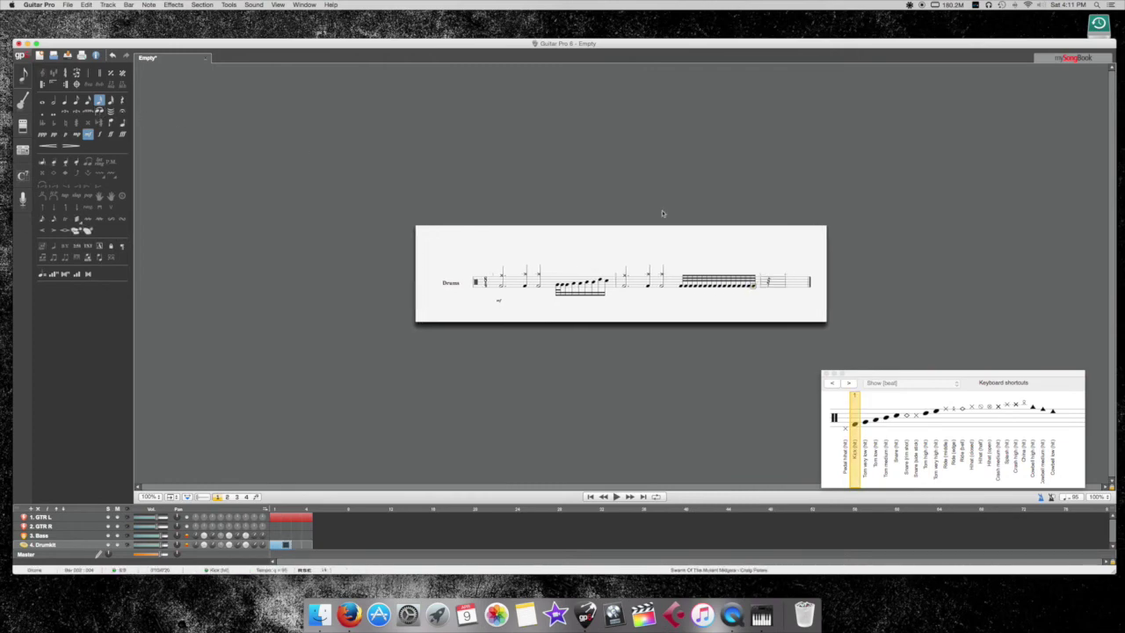
pyautogui.click(768, 281)
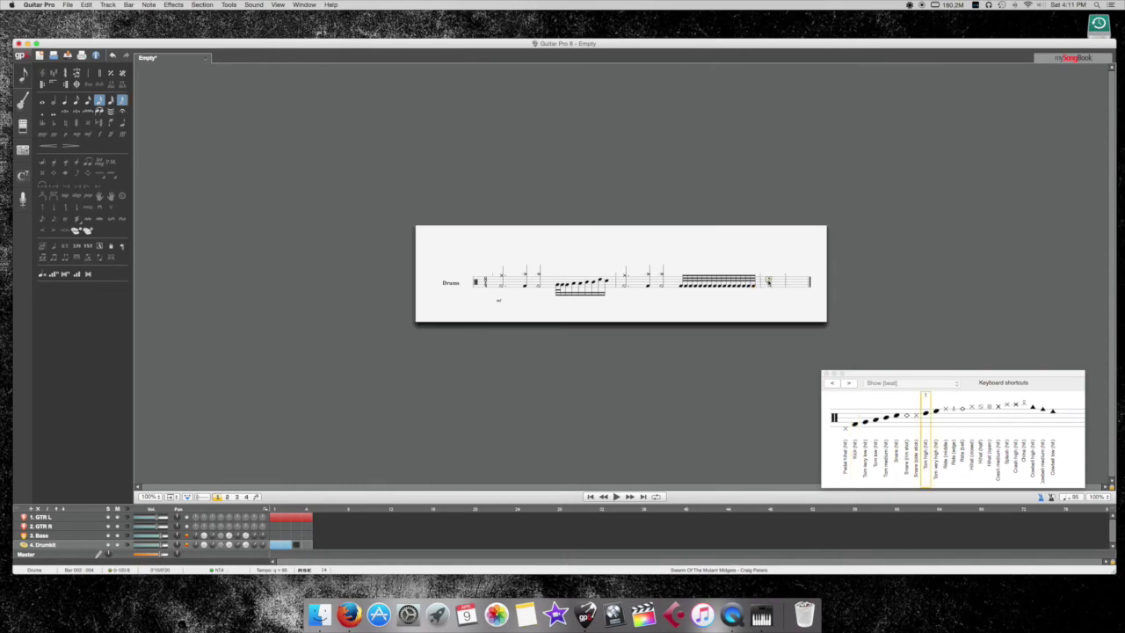
# Add a China hit to the first kick of the thirty-second-note run in bar 2.
pyautogui.click(681, 287)
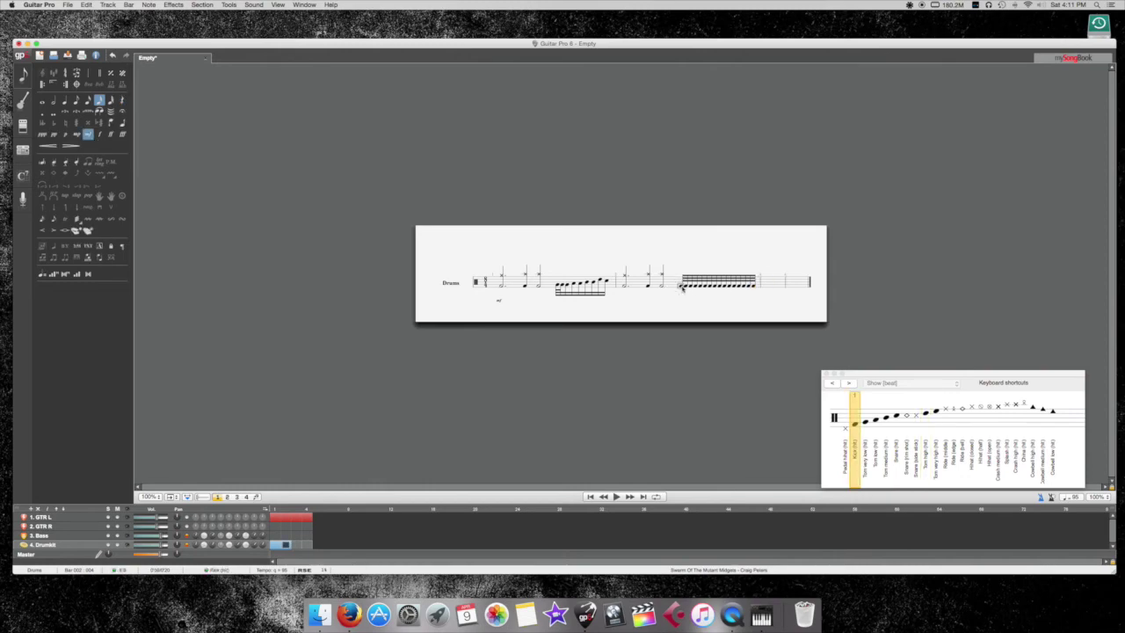
pyautogui.press('Up')
pyautogui.press('Up')
pyautogui.press('Up')
pyautogui.press('Up')
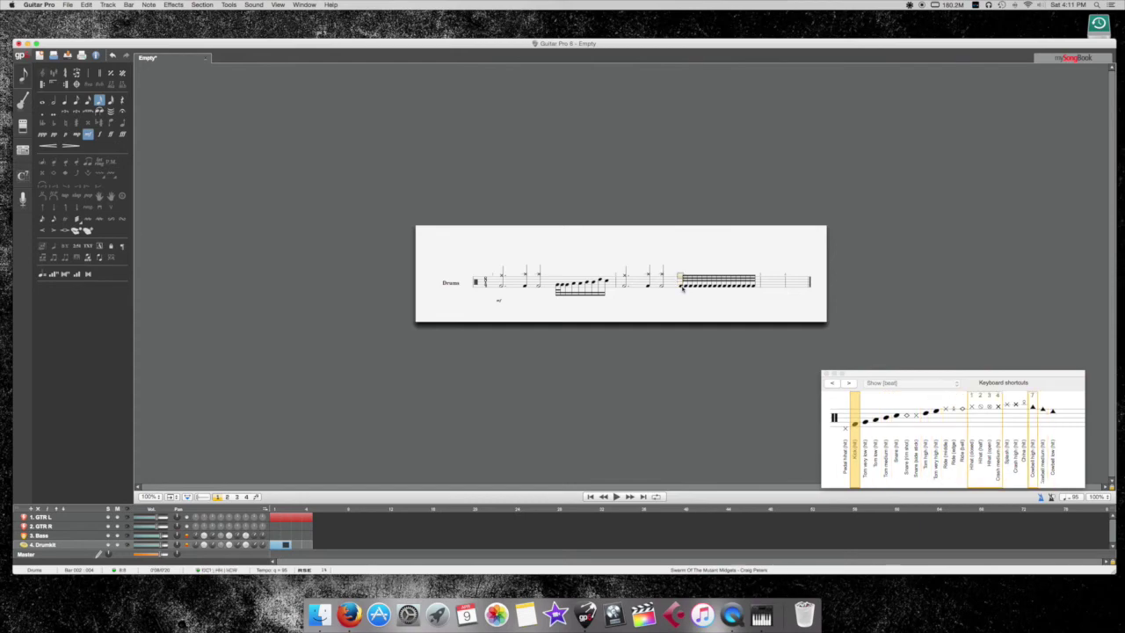
pyautogui.press('Up')
pyautogui.press('Up')
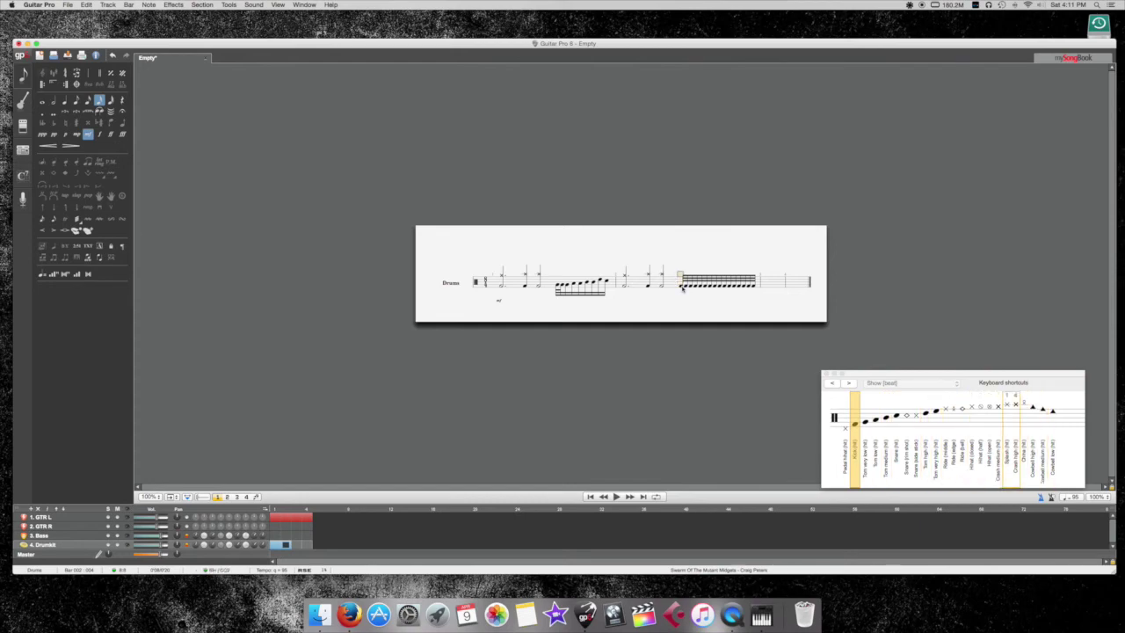
pyautogui.press('Down')
pyautogui.press('Up')
pyautogui.press('Return')
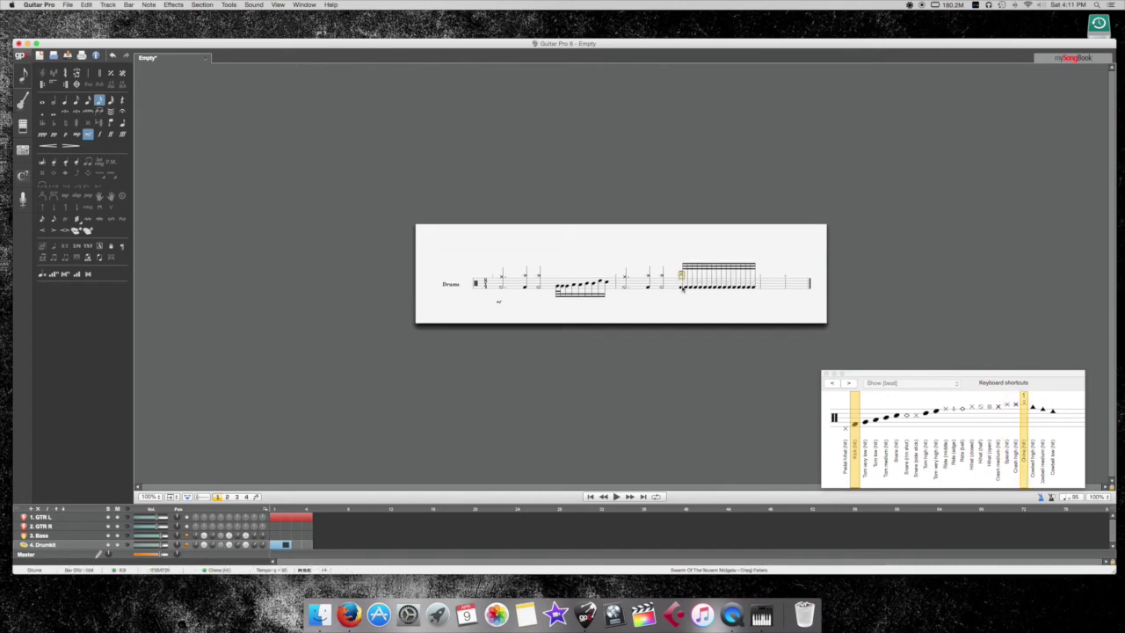
# Try to add a China hit to the eighth kick of the run in bar 2.
pyautogui.press('Right')
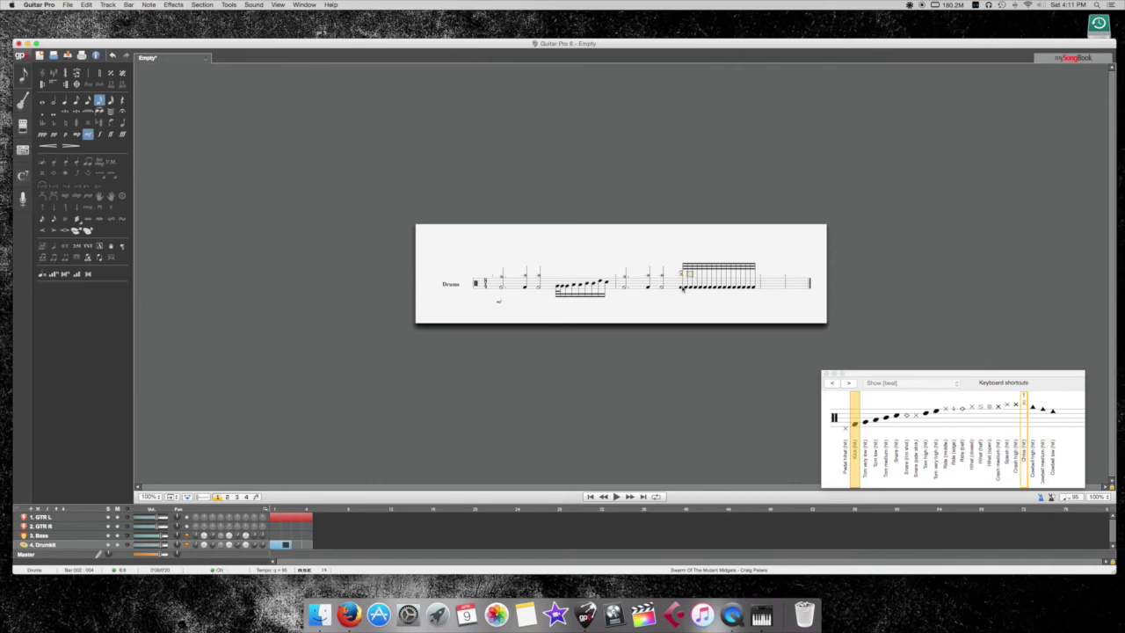
pyautogui.press('Right')
pyautogui.press('Right')
pyautogui.press('Right')
pyautogui.press('Right')
pyautogui.press('Right')
pyautogui.click(714, 275)
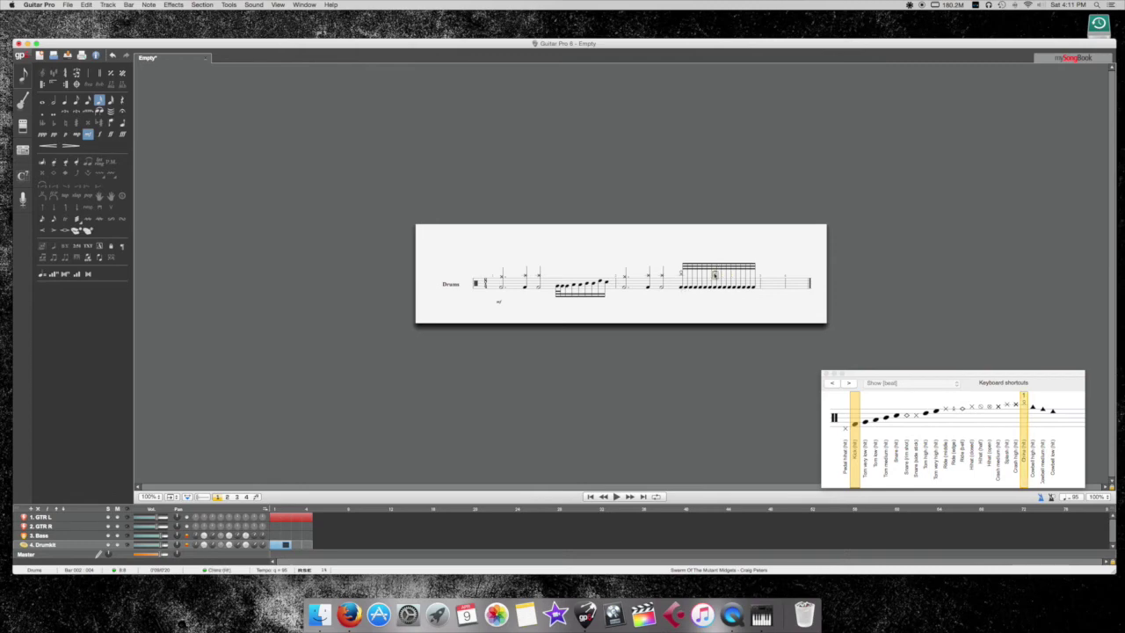
pyautogui.press('Left')
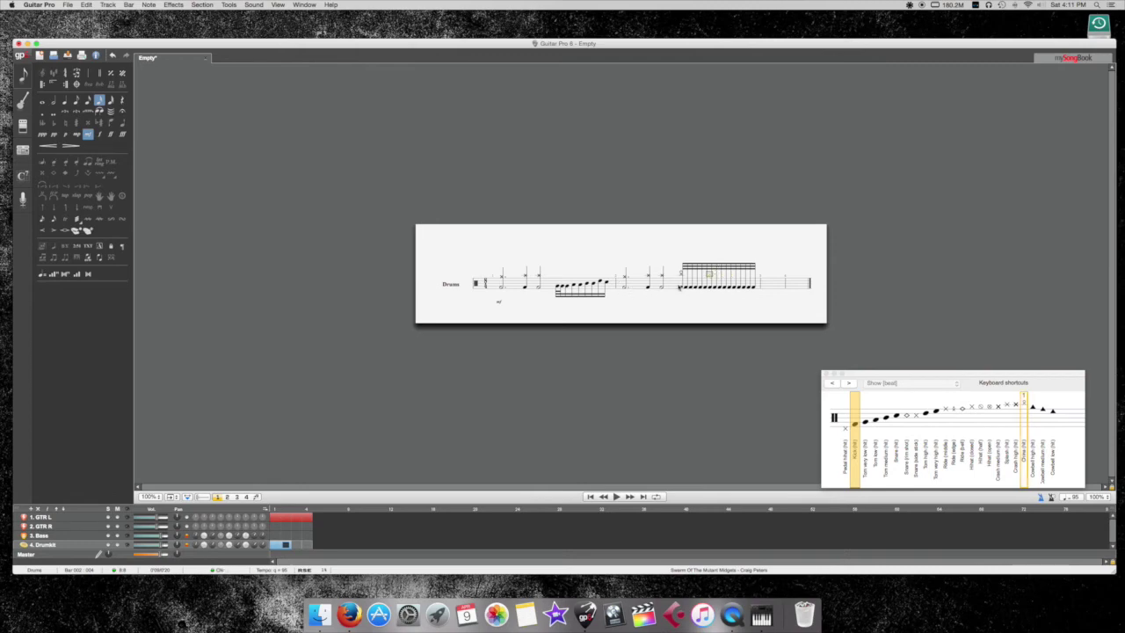
# Add a China hit to the ninth kick of the bar 2 run and play the drum part from bar 1.
pyautogui.click(681, 287)
pyautogui.press('space')
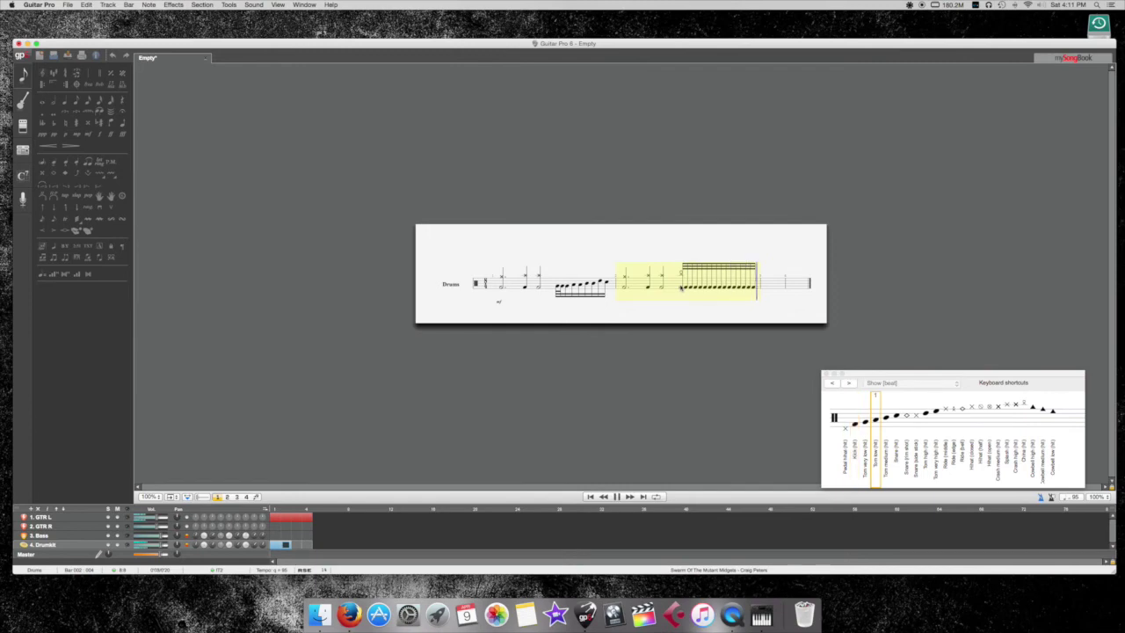
pyautogui.click(681, 287)
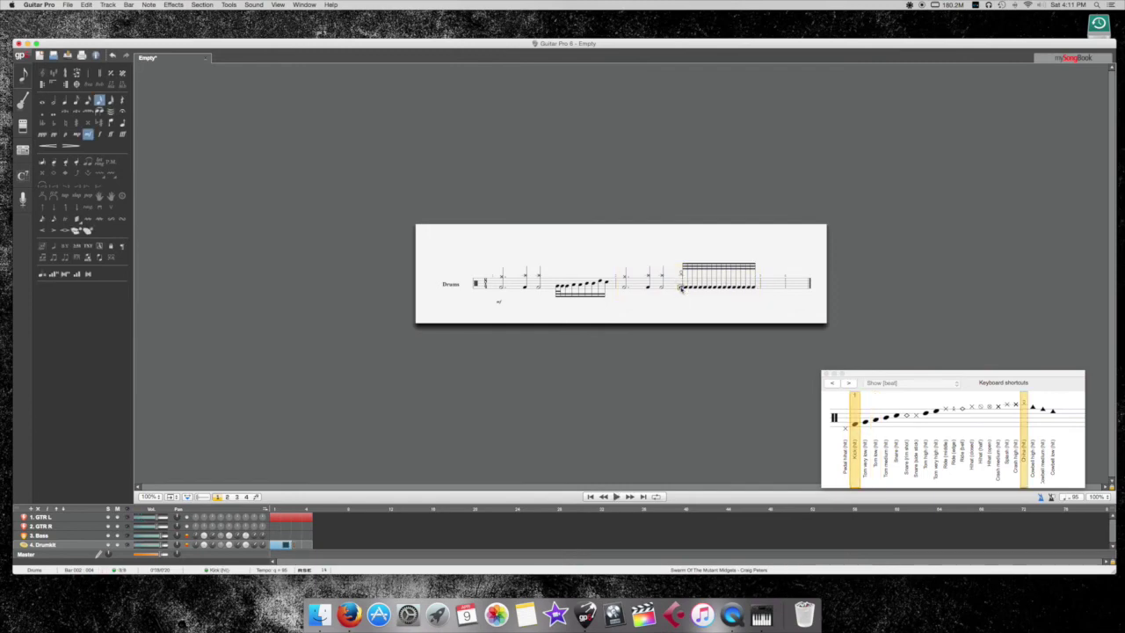
pyautogui.press('space')
pyautogui.click(504, 288)
pyautogui.press('space')
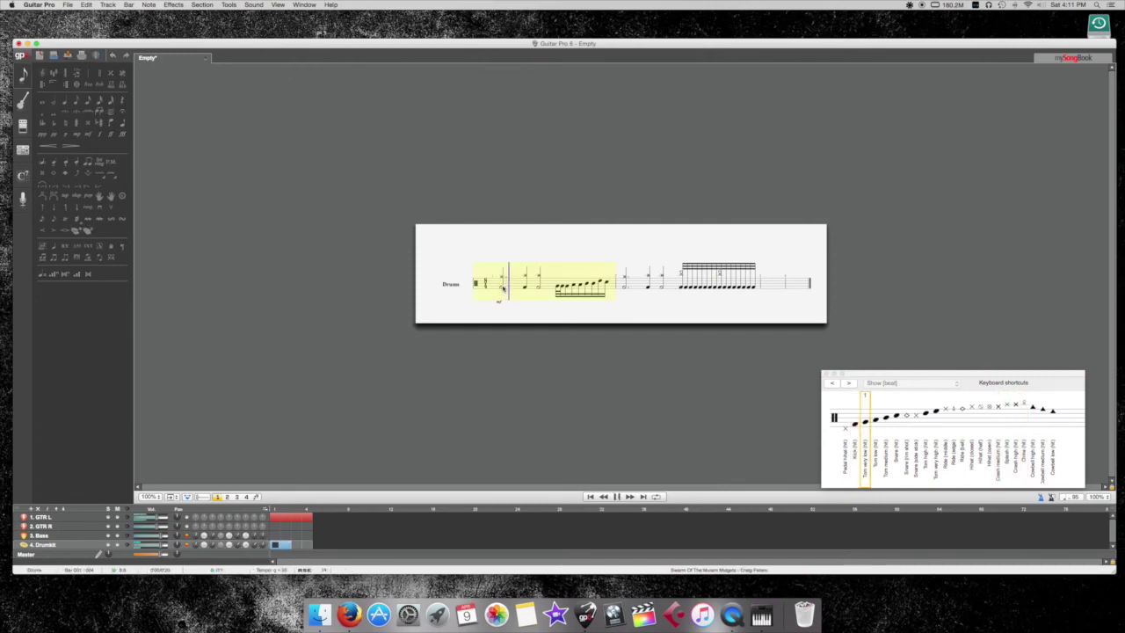
# Copy the drum notes of bars 1 and 2 into bars 3 and 4, and play the part from bar 1.
pyautogui.moveTo(504, 289); pyautogui.dragTo(749, 281)
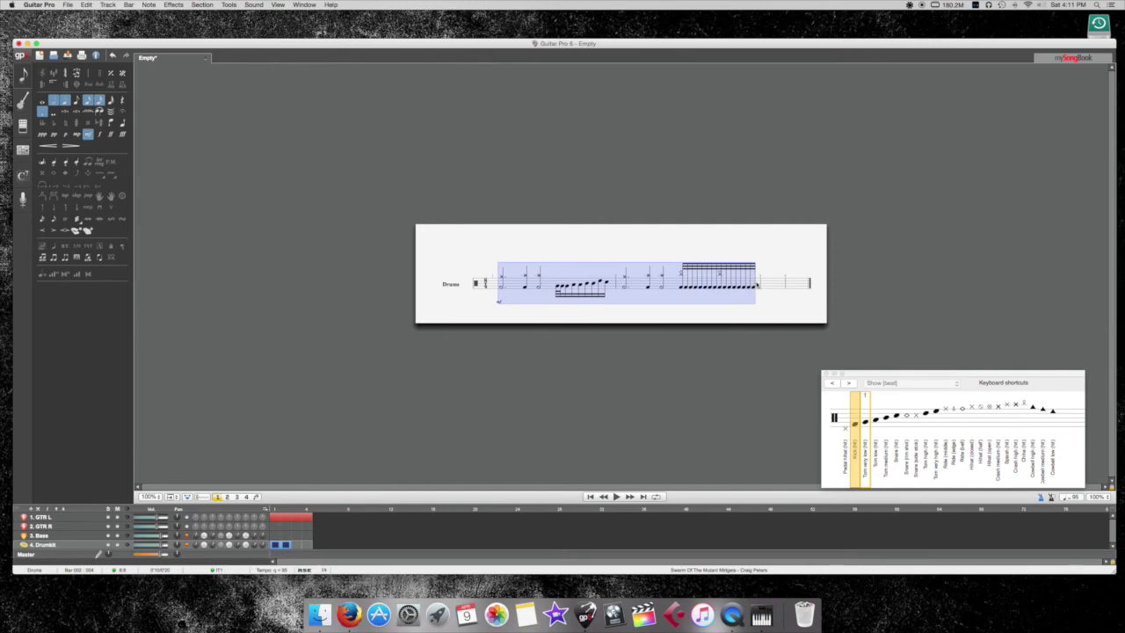
pyautogui.click(765, 284)
pyautogui.press('super+v')
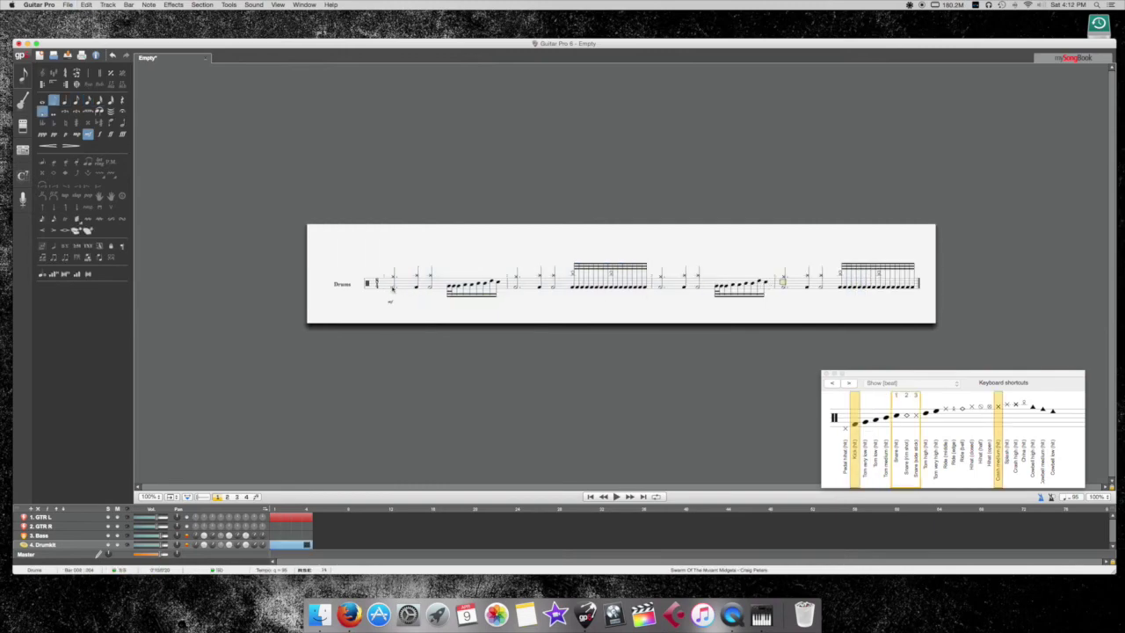
pyautogui.click(393, 287)
pyautogui.press('space')
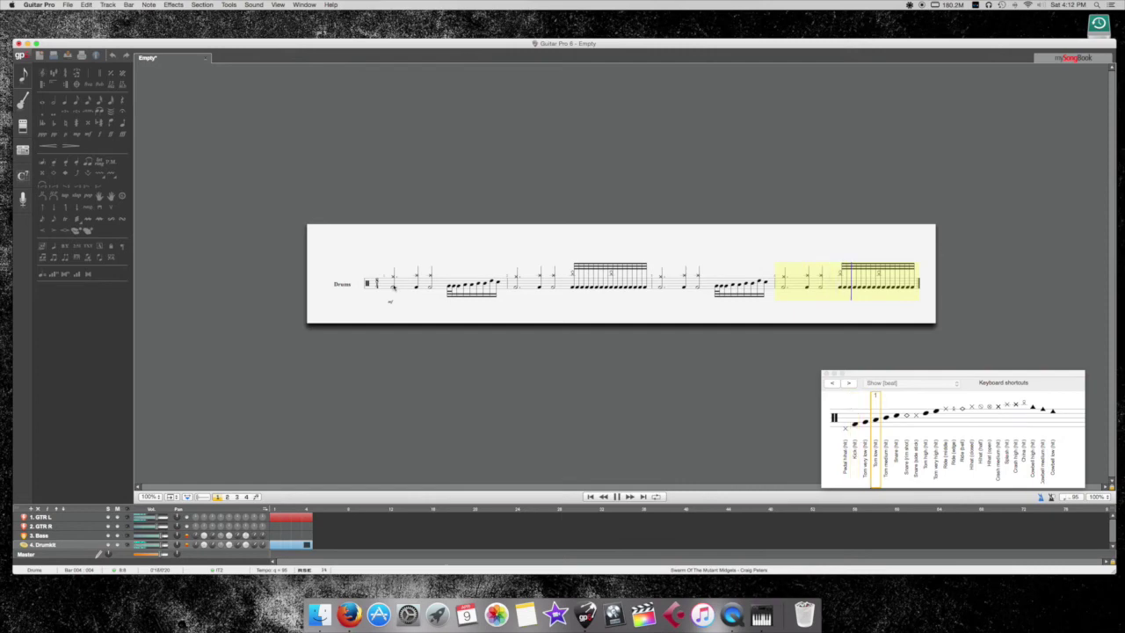
pyautogui.press('space')
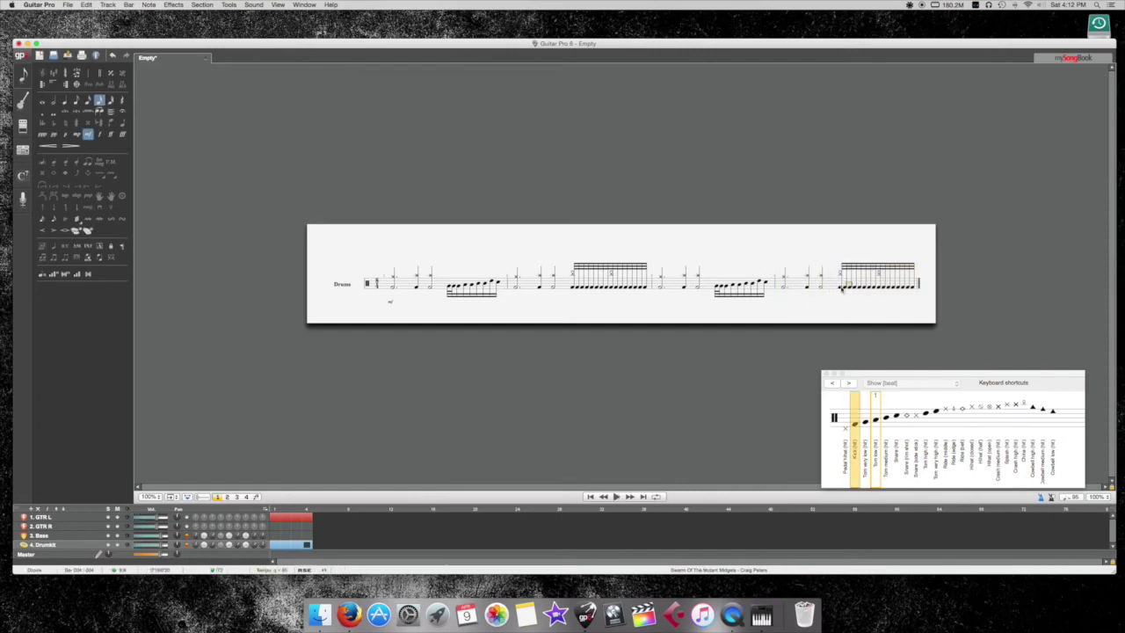
# Remove the thirty-second-note kick run with its China hits from bar 4 and play bar 4.
pyautogui.click(783, 285)
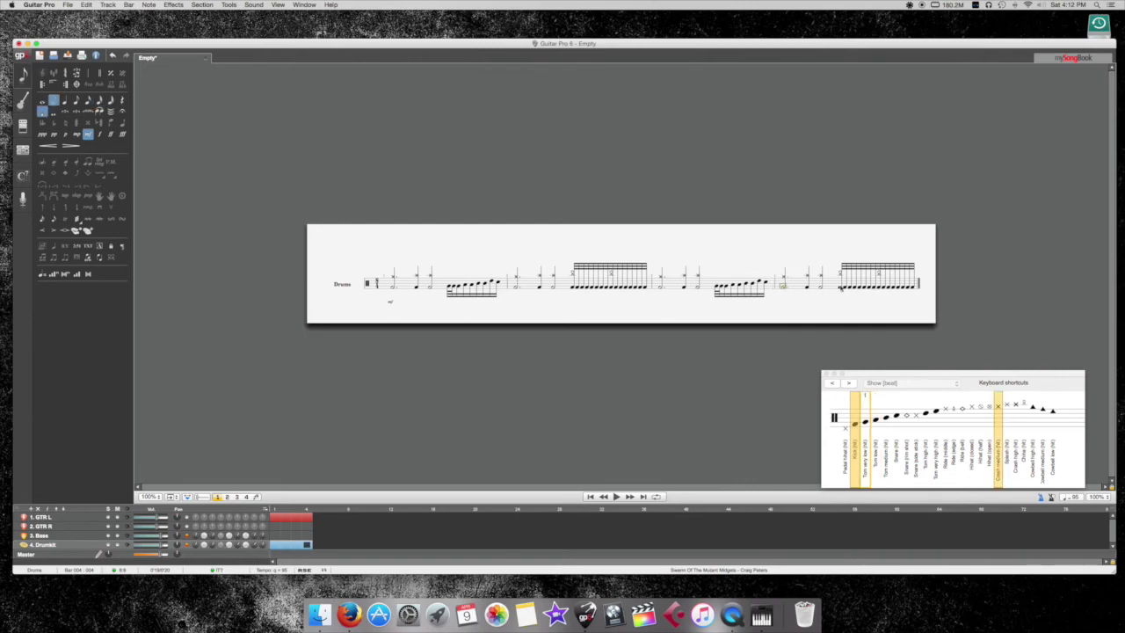
pyautogui.moveTo(842, 287); pyautogui.dragTo(912, 284)
pyautogui.press('super+BackSpace')
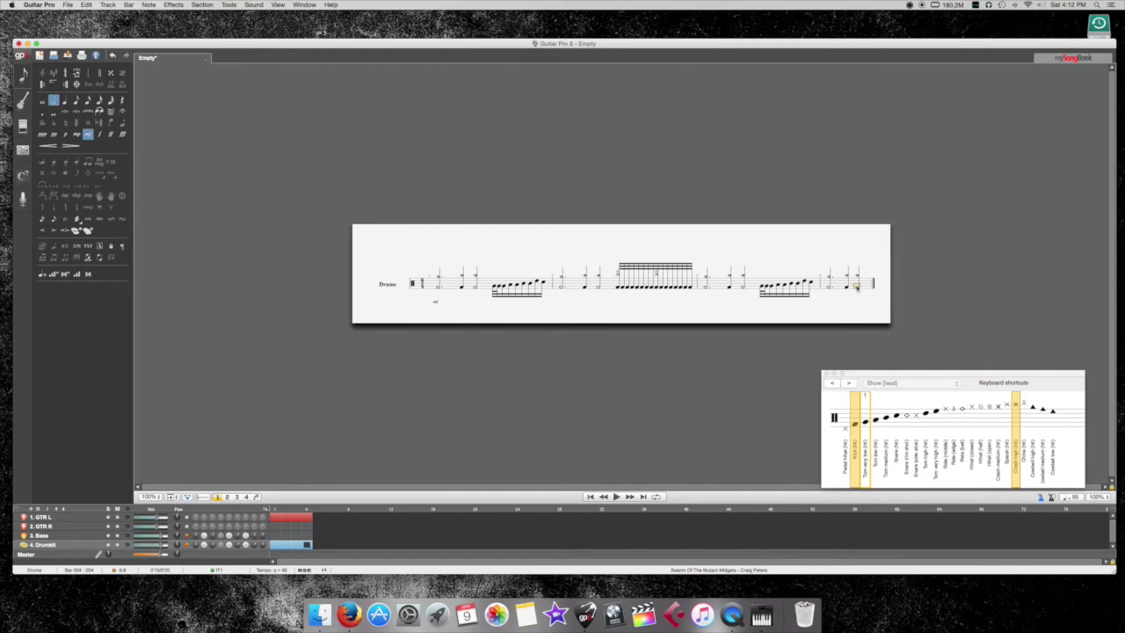
pyautogui.click(828, 291)
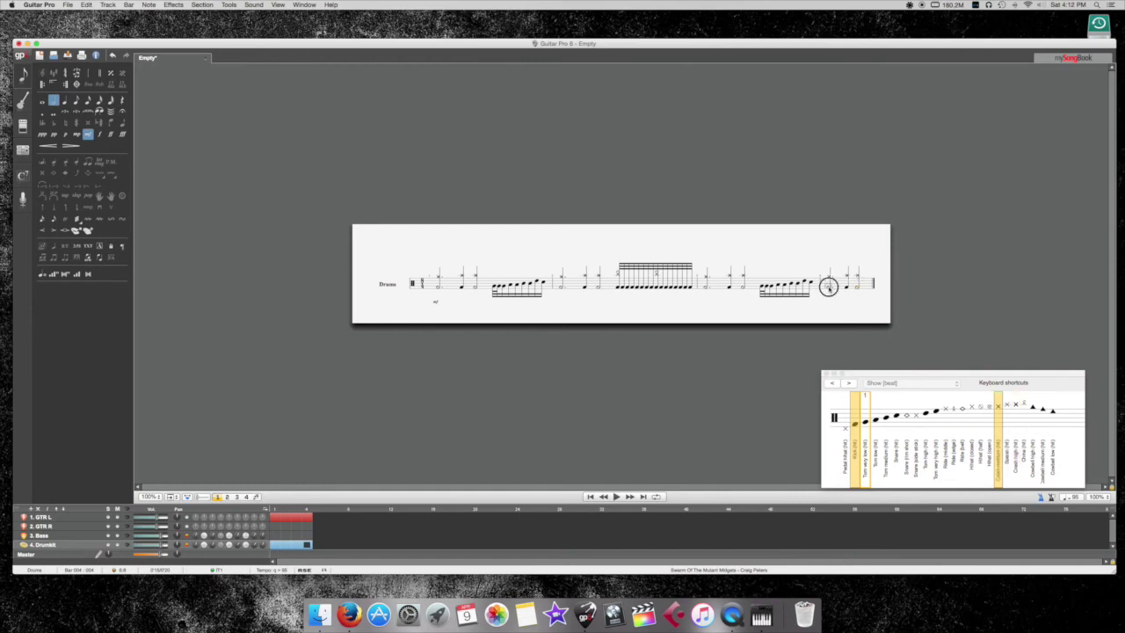
pyautogui.press('space')
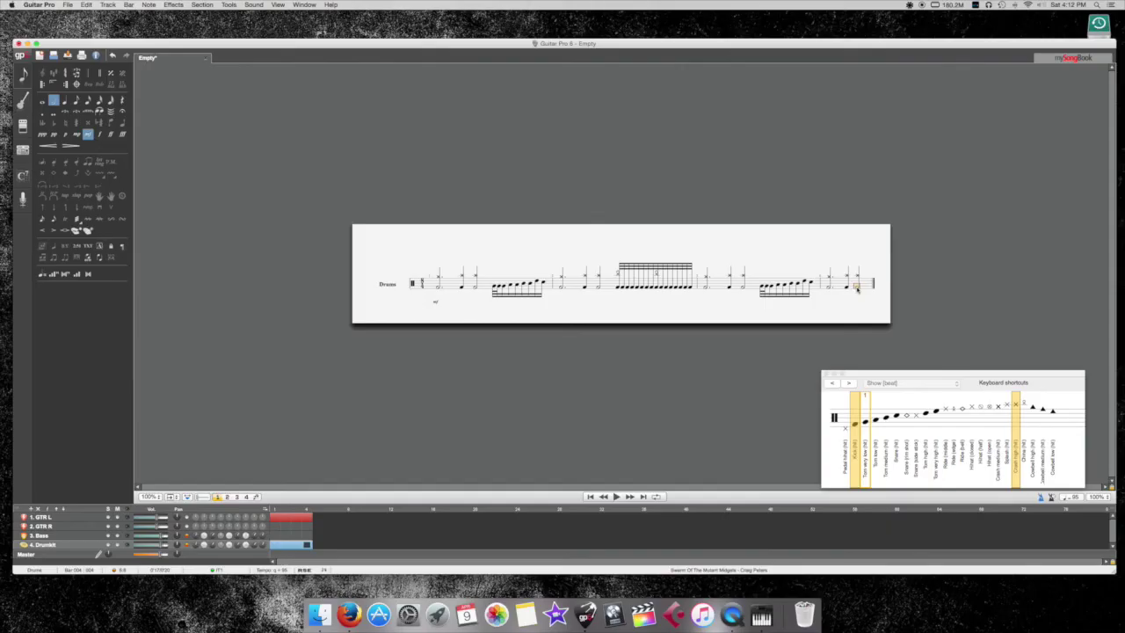
# Delete the last kick-and-crash half note from bar 4.
pyautogui.click(859, 286)
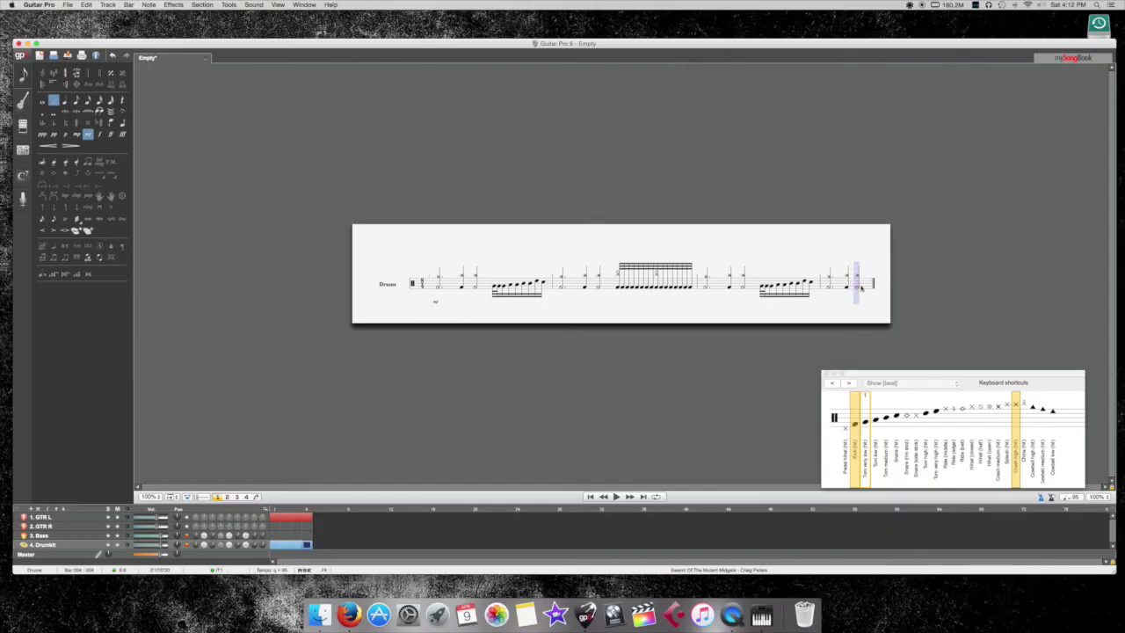
pyautogui.press('-')
pyautogui.press('Left')
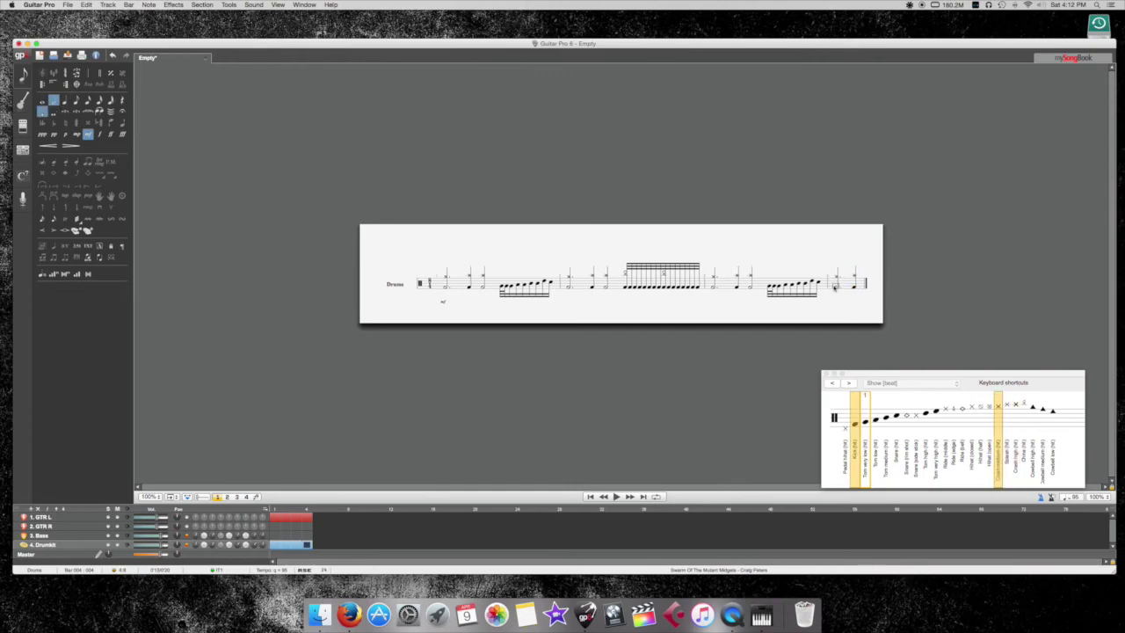